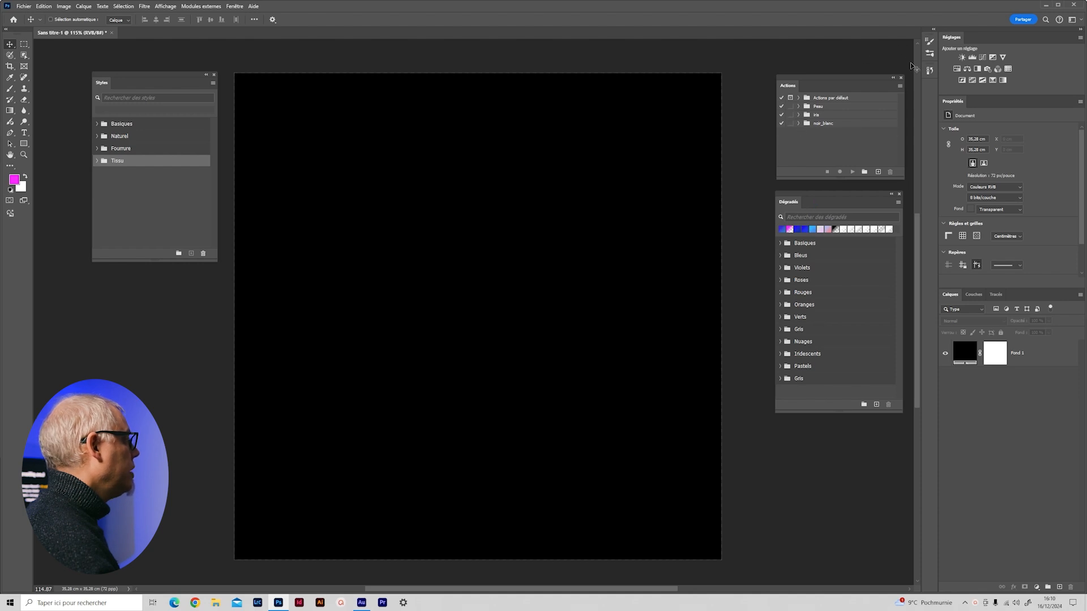
# Look over the list of brush preset folders
pyautogui.click(930, 52)
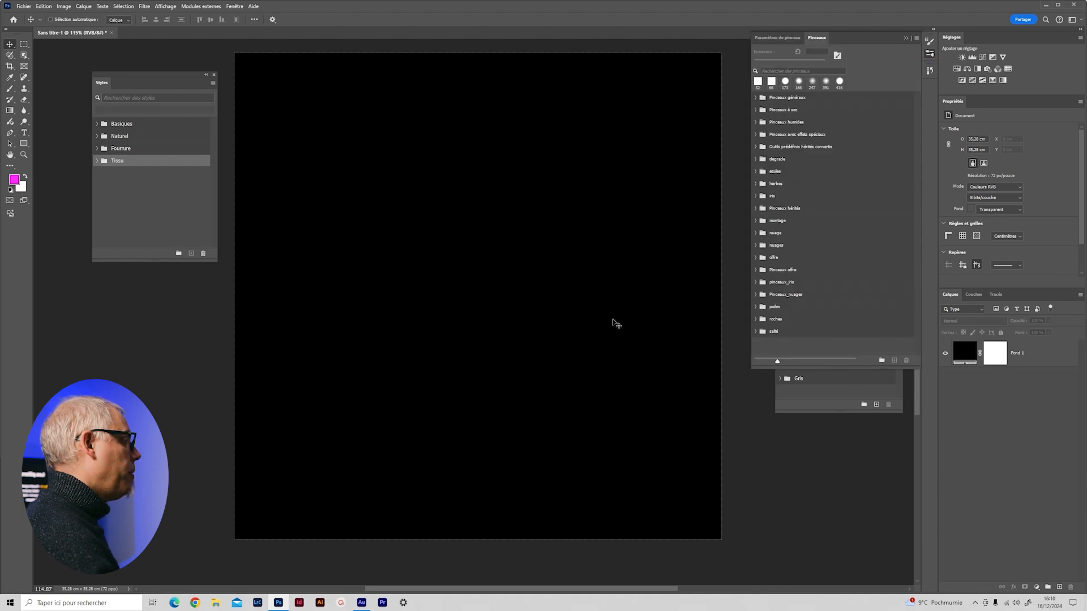
pyautogui.click(736, 195)
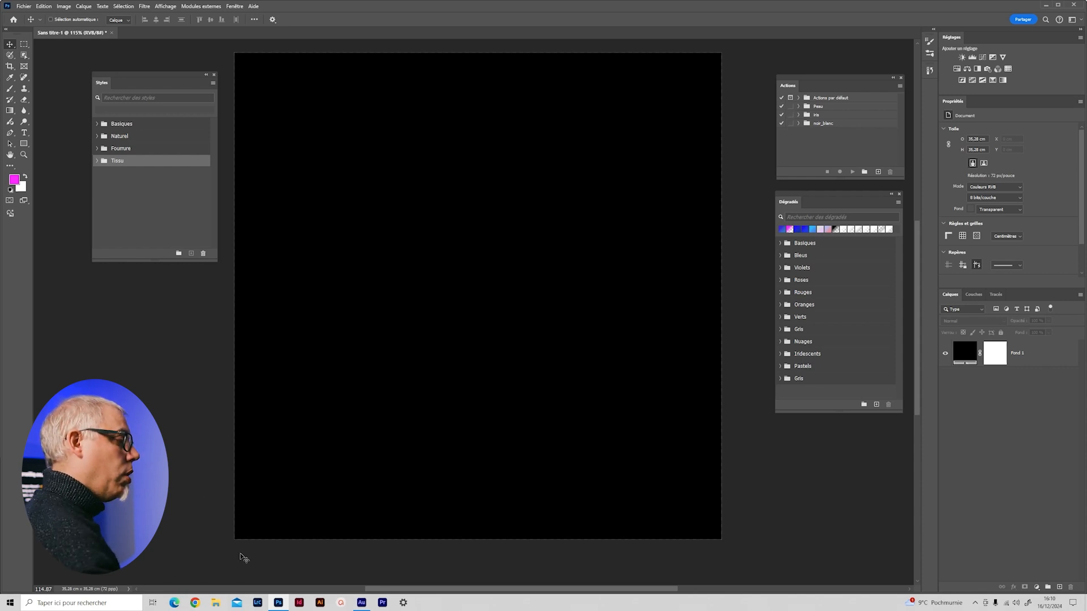
# Switch to File Explorer and open Programmes > Adobe > Adobe Photoshop 2024 > Presets on Disque local (C:)
pyautogui.click(216, 601)
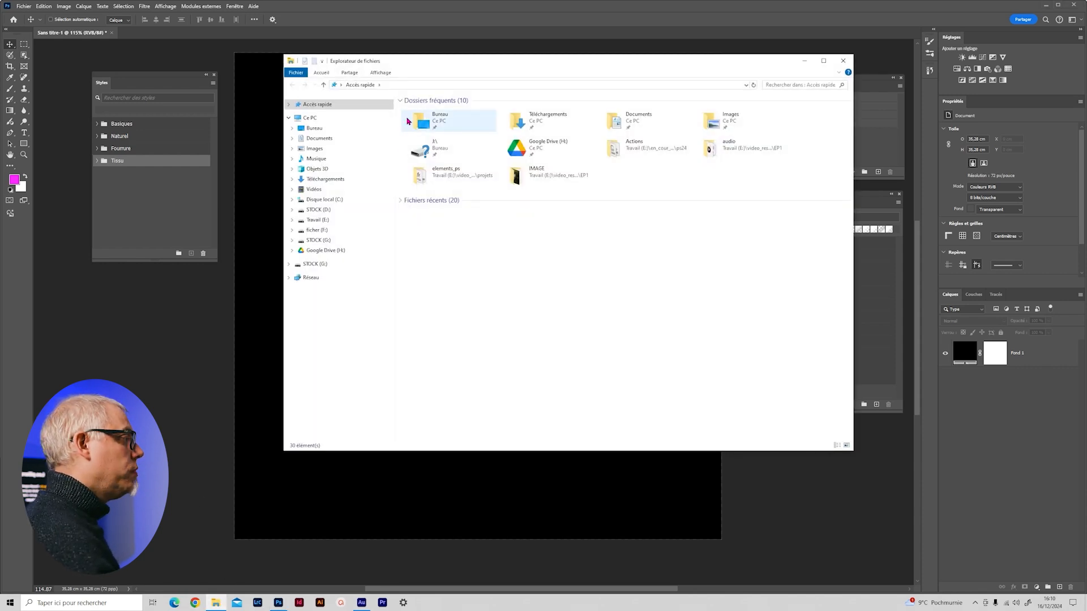
pyautogui.moveTo(445, 73); pyautogui.dragTo(432, 98)
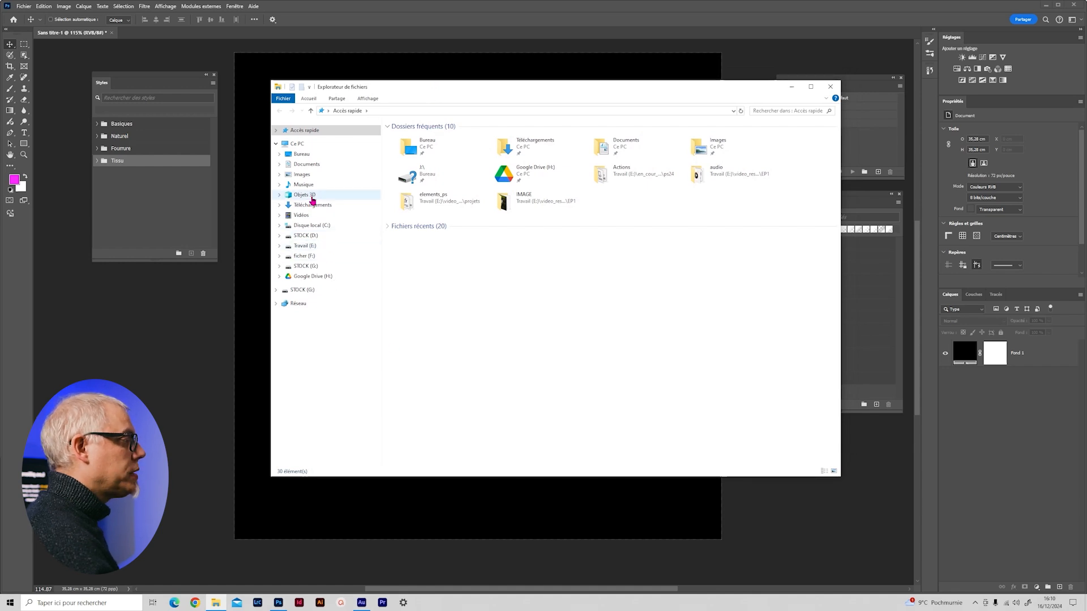
pyautogui.click(328, 227)
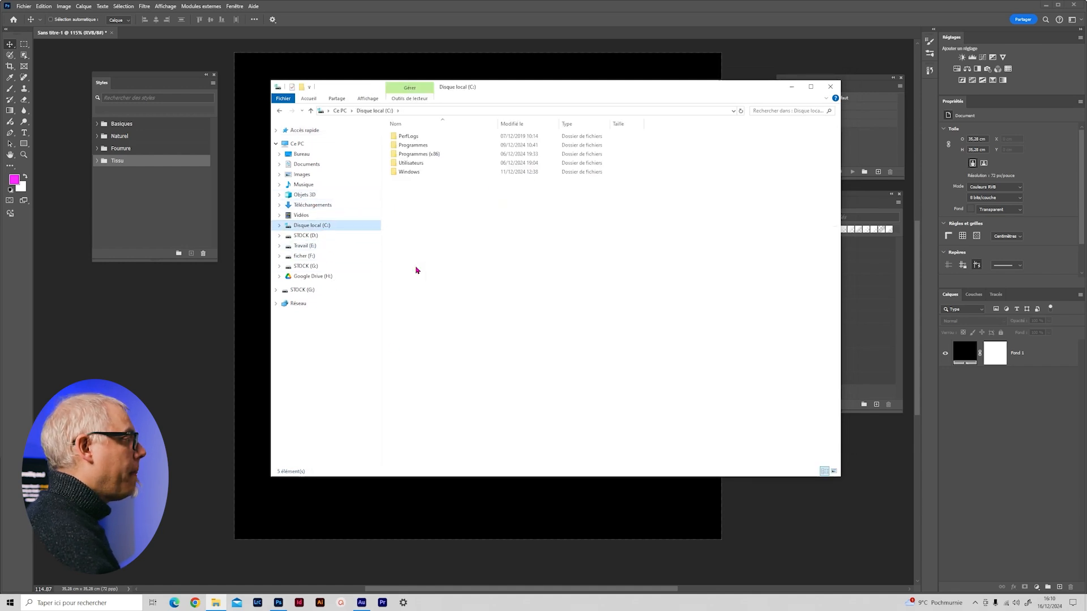
pyautogui.doubleClick(419, 166)
pyautogui.click(409, 140)
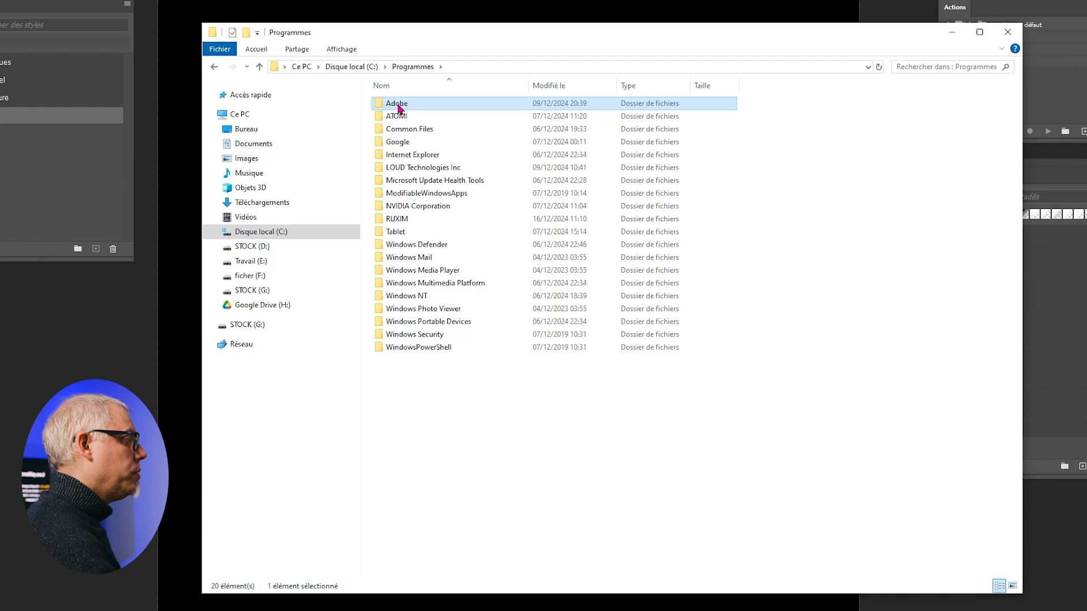
pyautogui.doubleClick(398, 104)
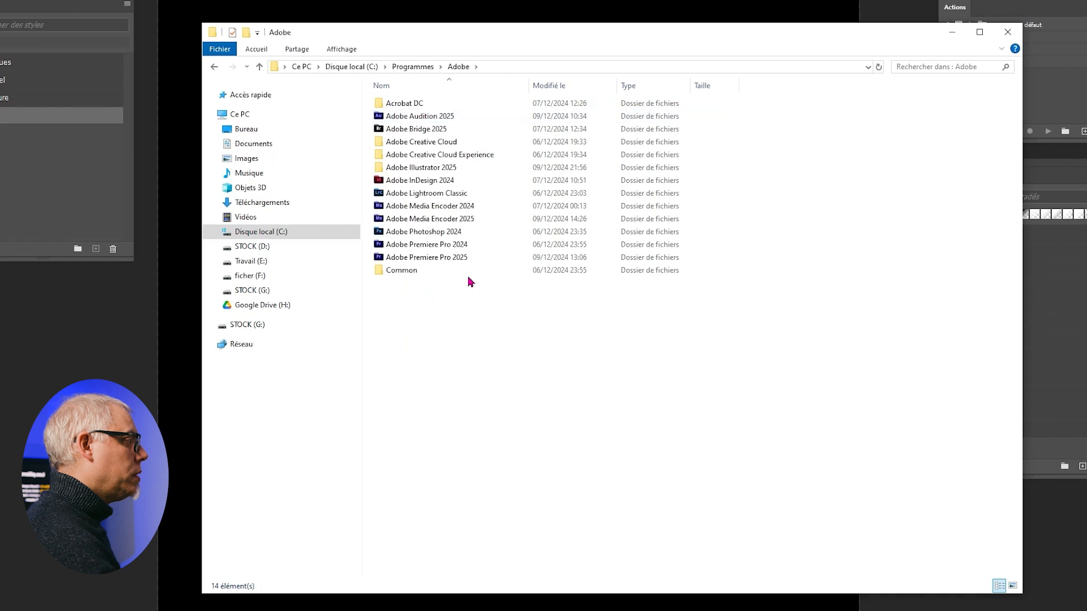
pyautogui.doubleClick(416, 233)
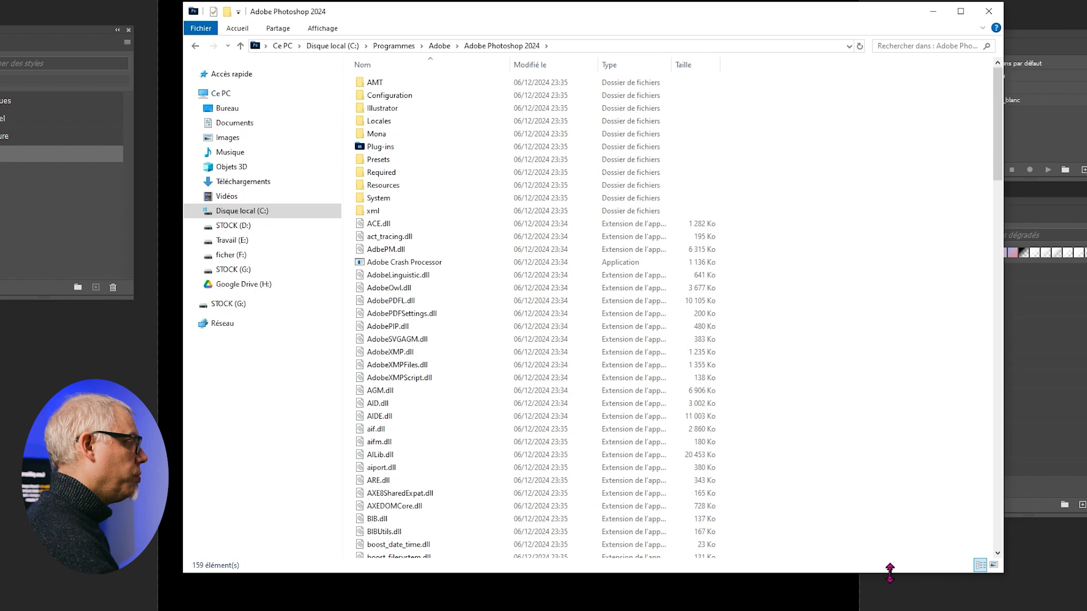
pyautogui.moveTo(889, 573); pyautogui.dragTo(890, 602)
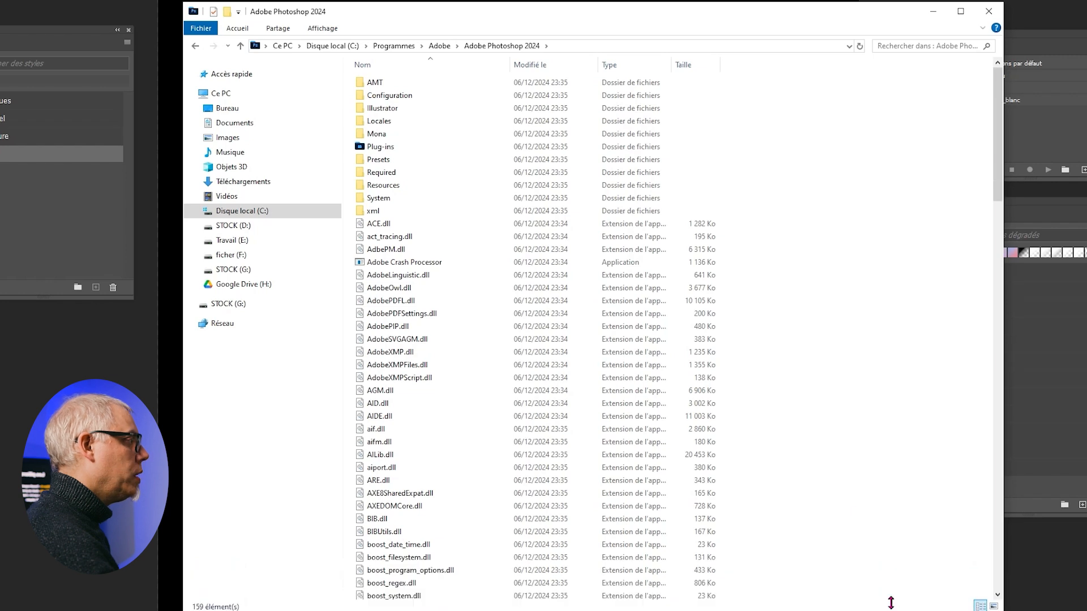
pyautogui.doubleClick(383, 163)
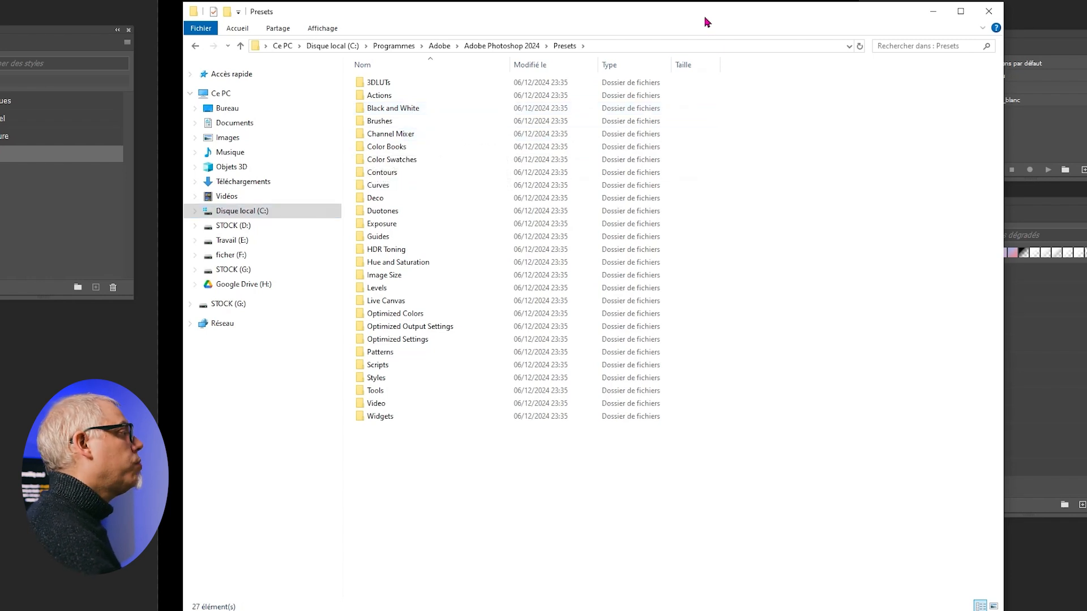
pyautogui.moveTo(707, 23); pyautogui.dragTo(735, 27)
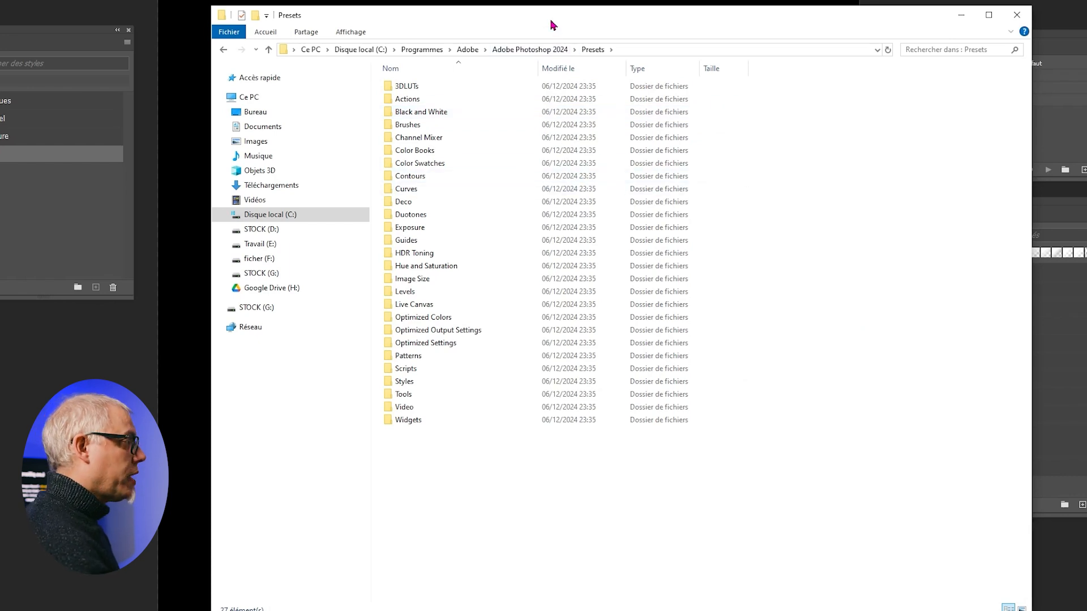
pyautogui.moveTo(556, 24); pyautogui.dragTo(551, 31)
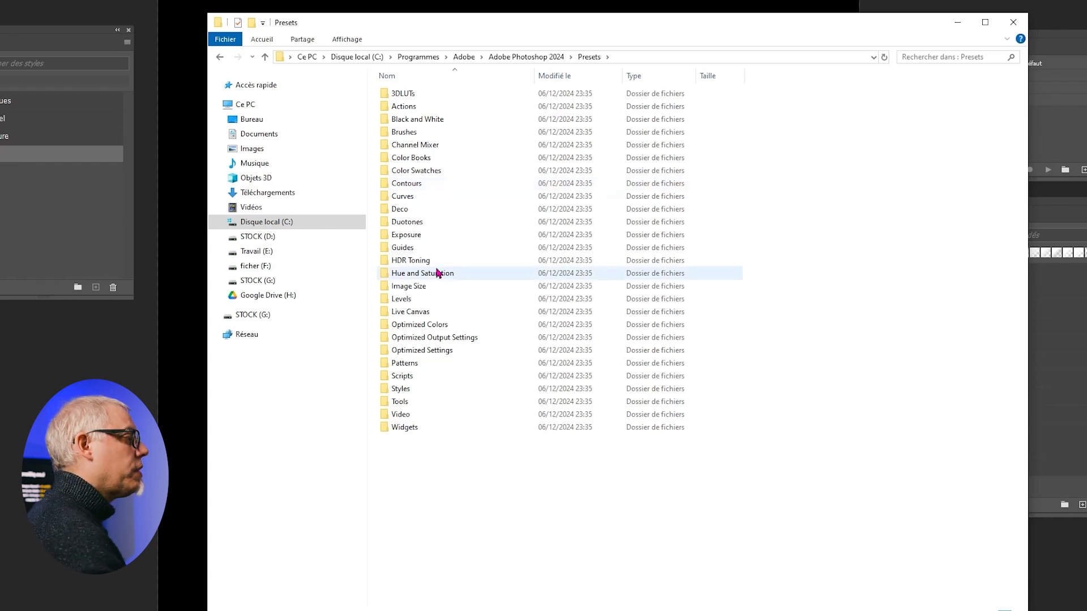
# Open the personal preset folder en_cour_surreal > presets > ps24 on the Travail (E:) drive
pyautogui.click(255, 252)
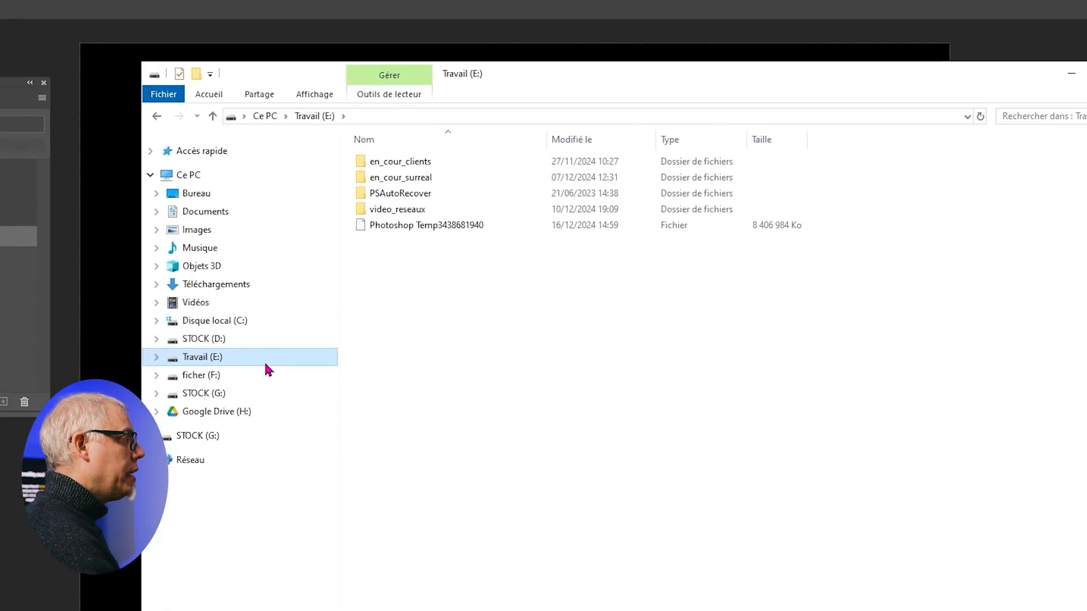
pyautogui.click(423, 179)
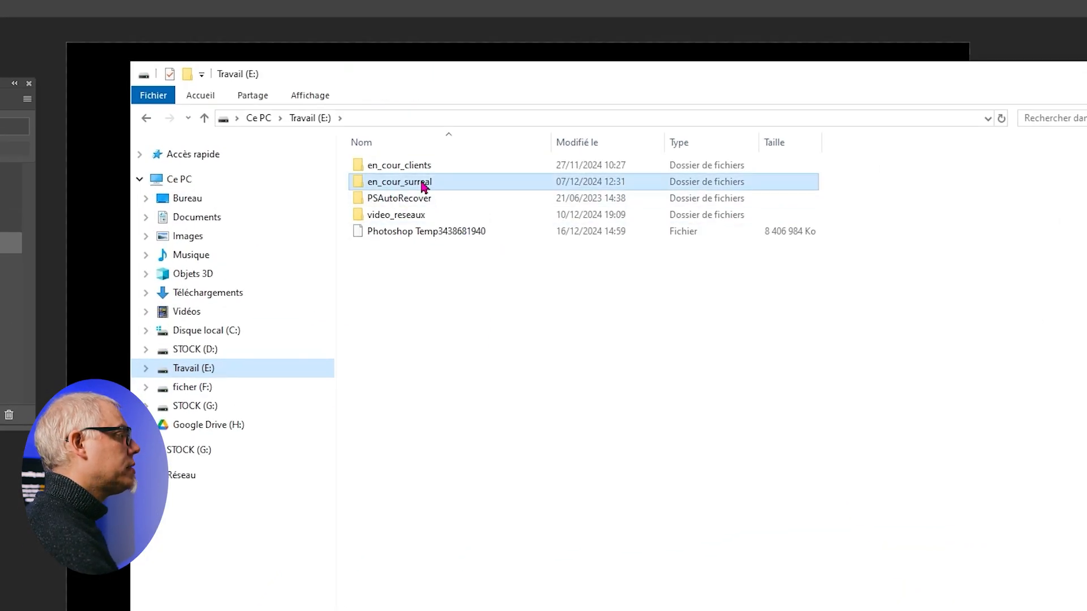
pyautogui.doubleClick(422, 183)
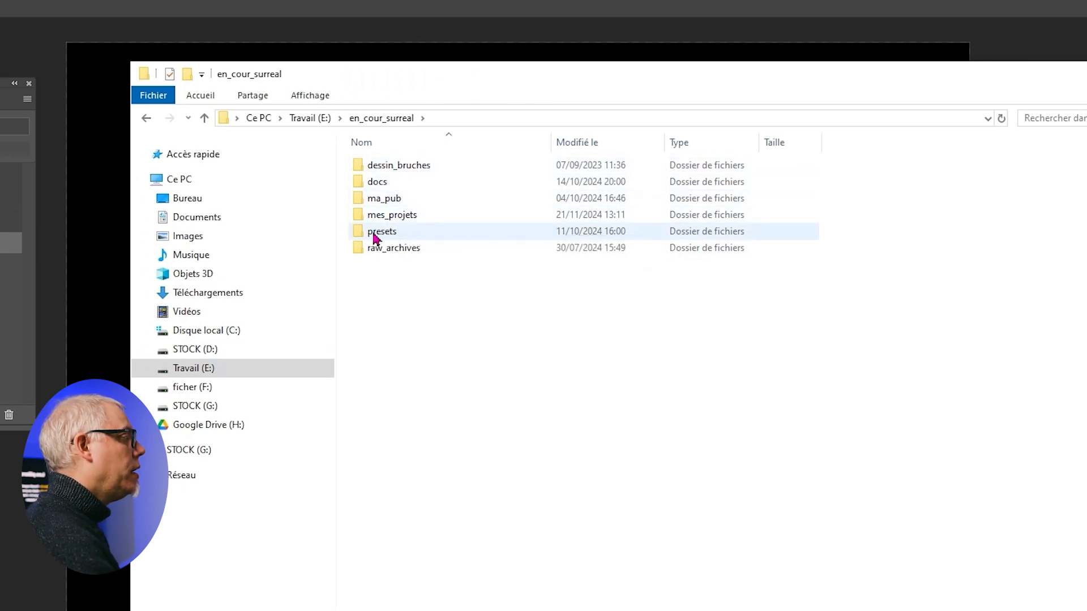
pyautogui.moveTo(414, 233)
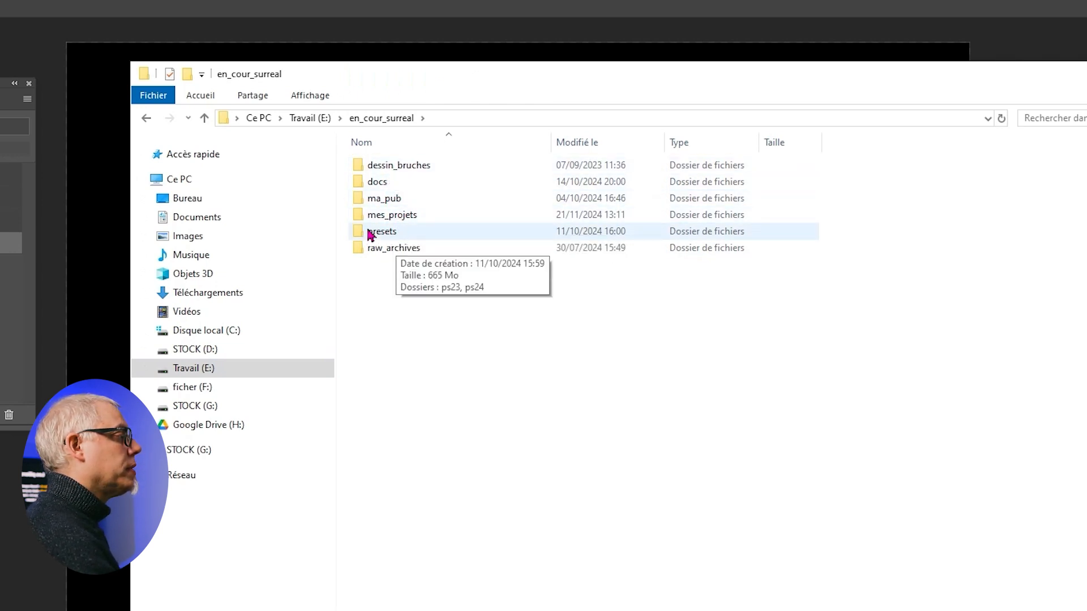
pyautogui.doubleClick(371, 235)
pyautogui.moveTo(390, 172)
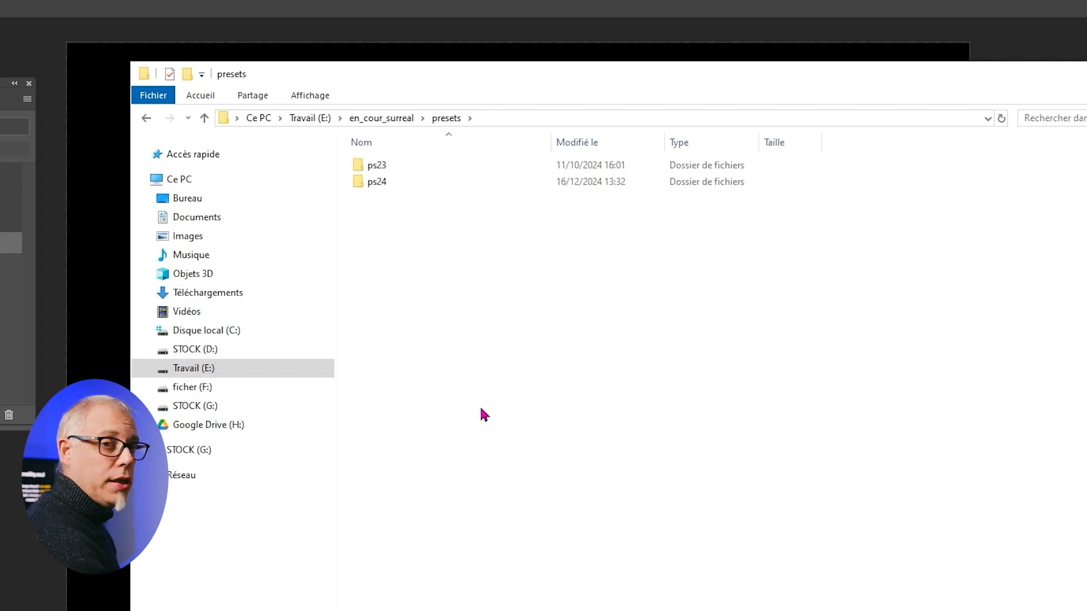
pyautogui.doubleClick(375, 183)
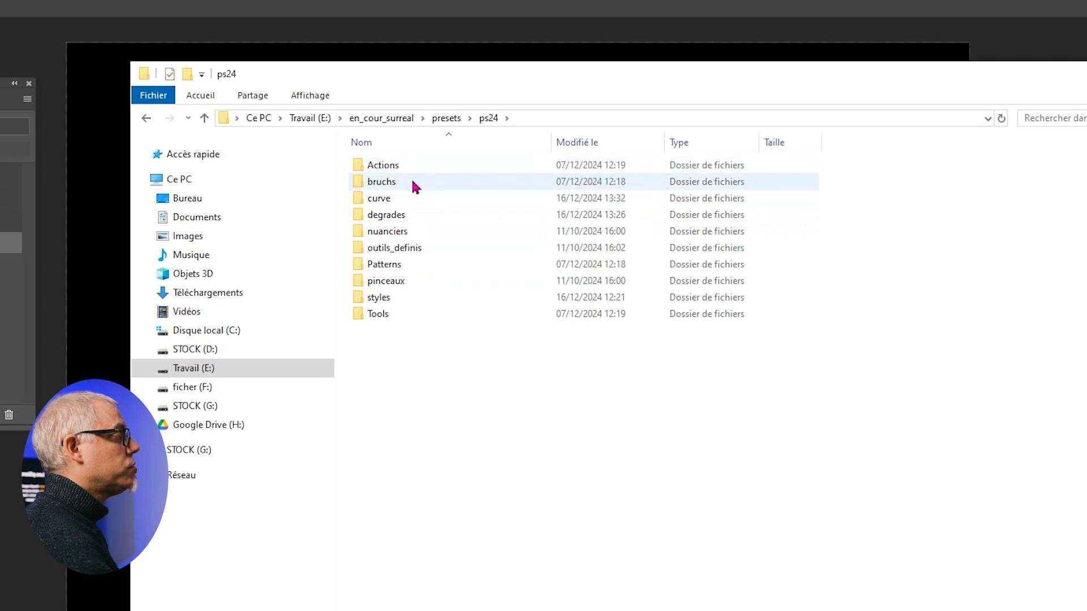
# Inspect the contents of the styles, outils_definis, curve and bruchs folders inside ps24
pyautogui.doubleClick(376, 297)
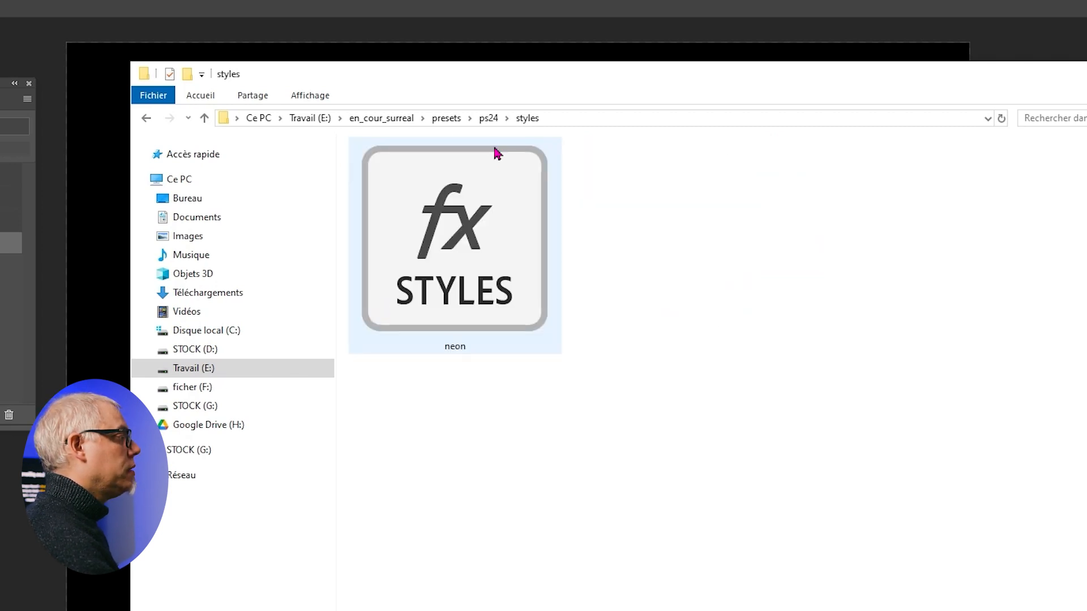
pyautogui.click(485, 118)
pyautogui.doubleClick(389, 247)
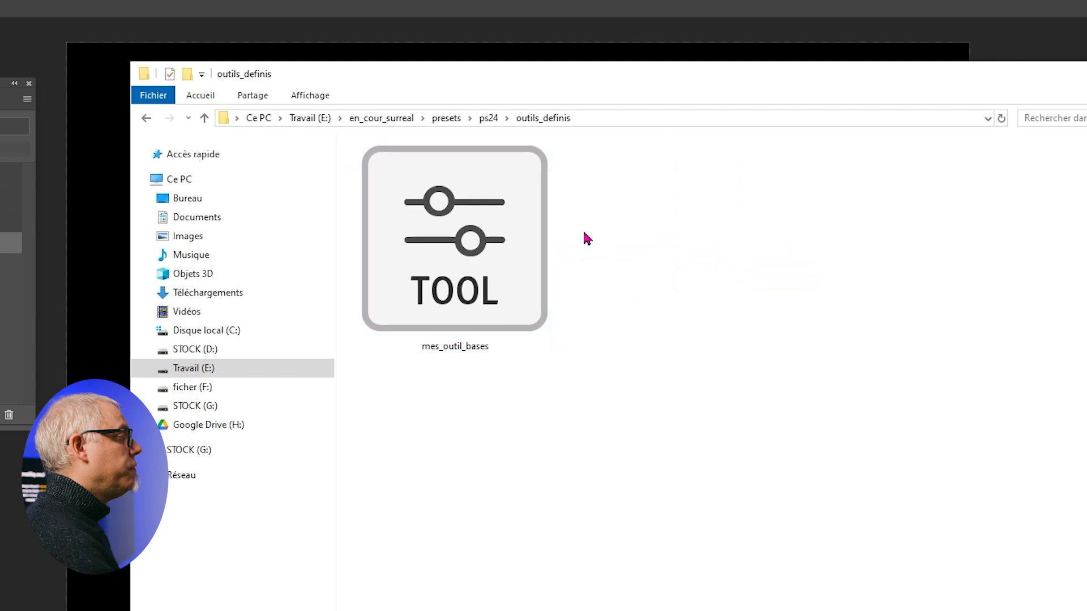
pyautogui.click(491, 119)
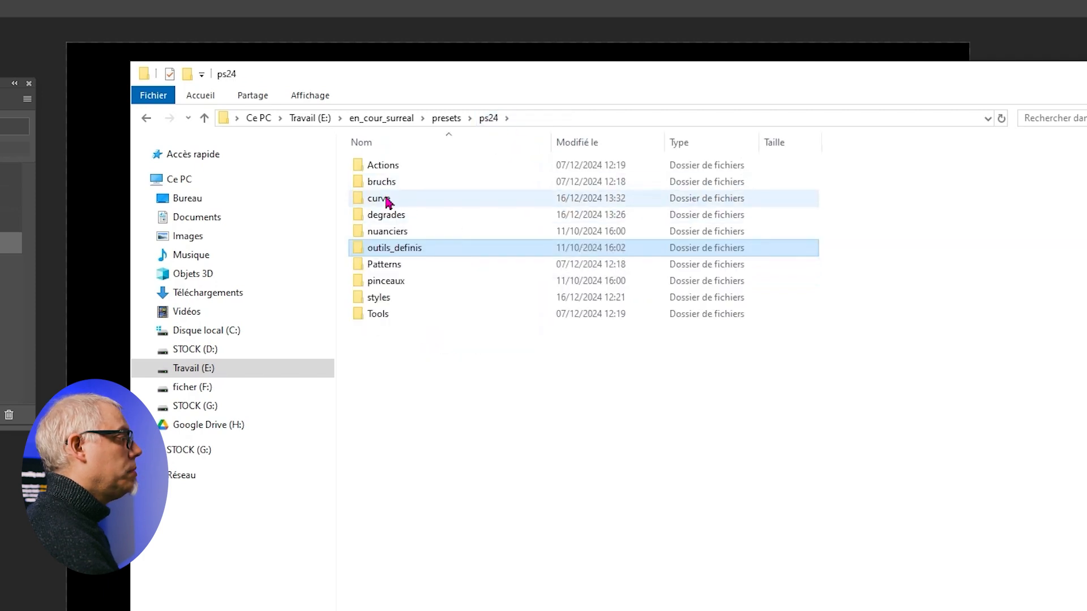
pyautogui.doubleClick(379, 199)
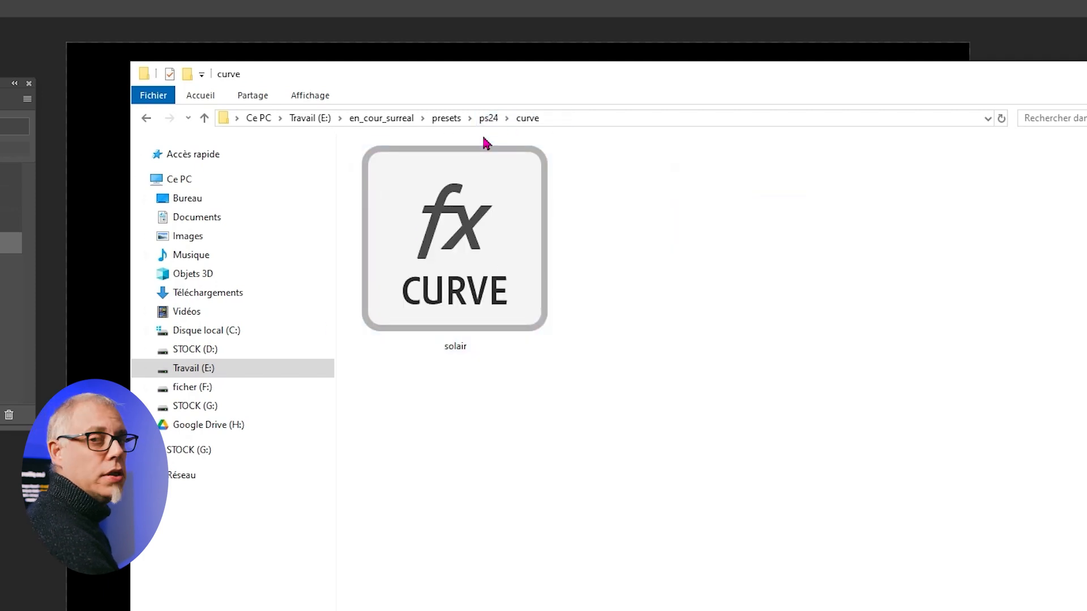
pyautogui.click(490, 119)
pyautogui.moveTo(501, 78); pyautogui.dragTo(460, 83)
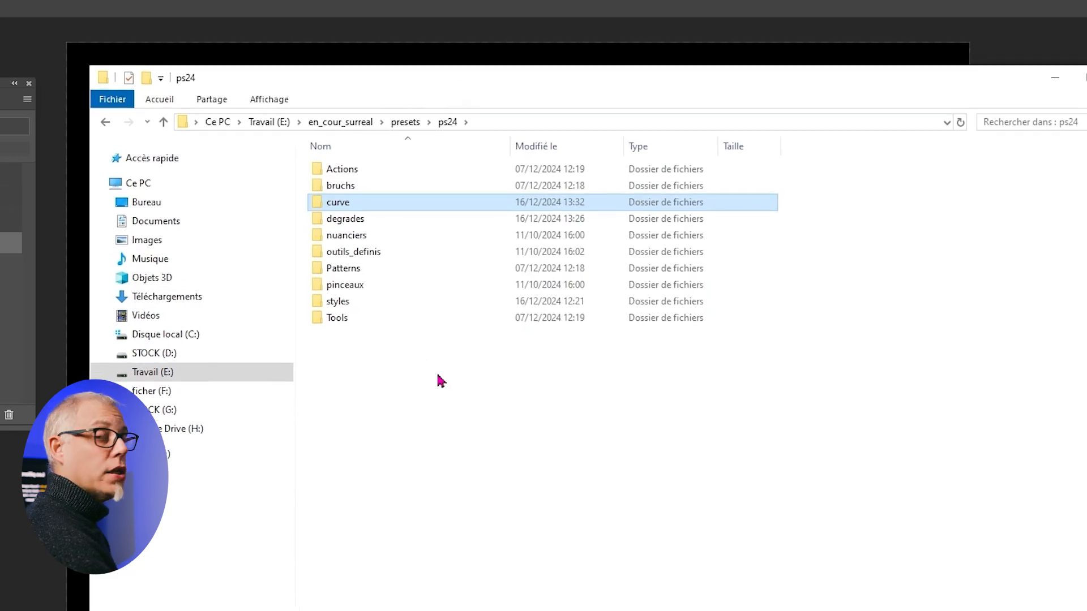
pyautogui.doubleClick(341, 187)
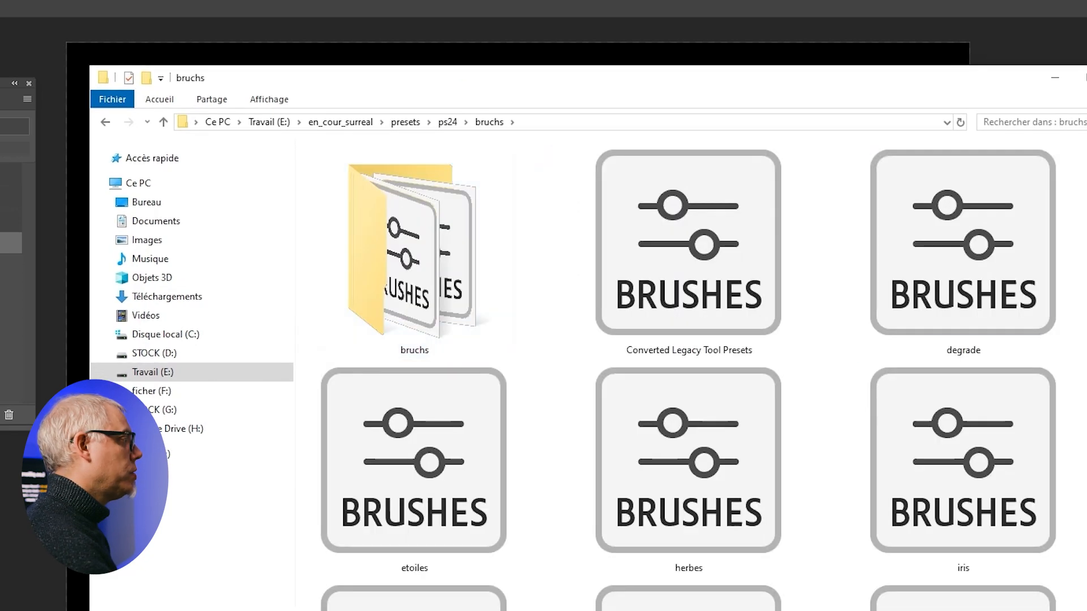
pyautogui.click(448, 122)
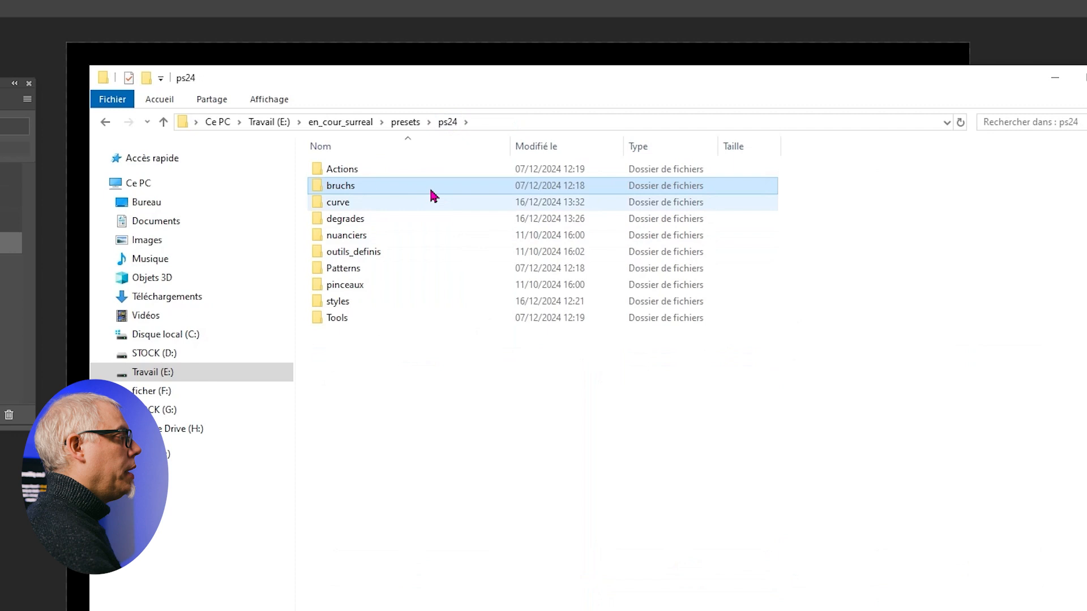
# Go back up to en_cour_surreal and retrace the path through presets and ps24 to the bruchs folder
pyautogui.click(405, 122)
pyautogui.click(338, 123)
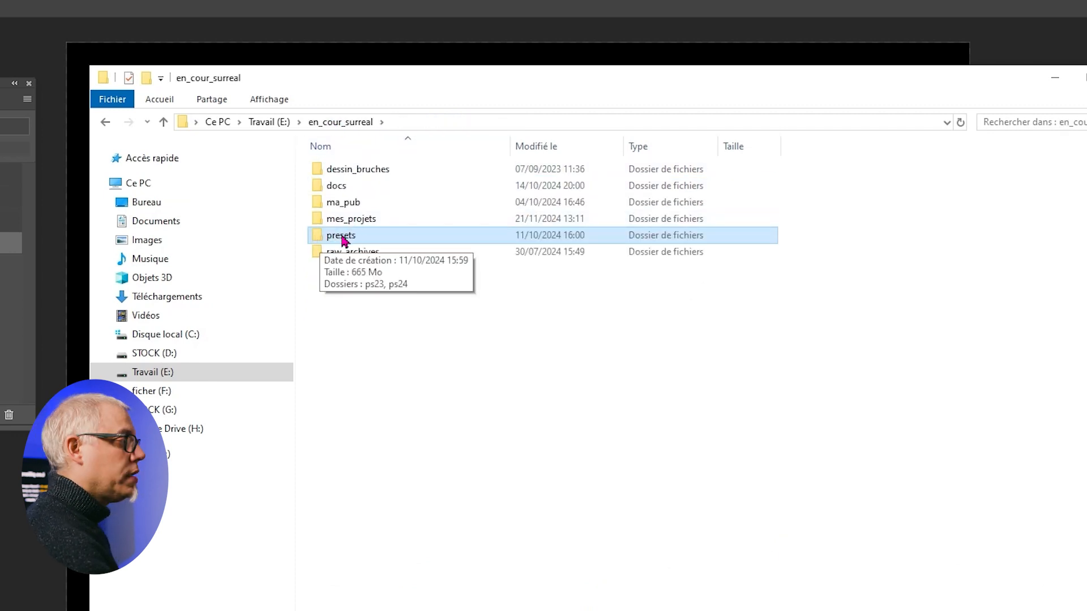
pyautogui.doubleClick(358, 236)
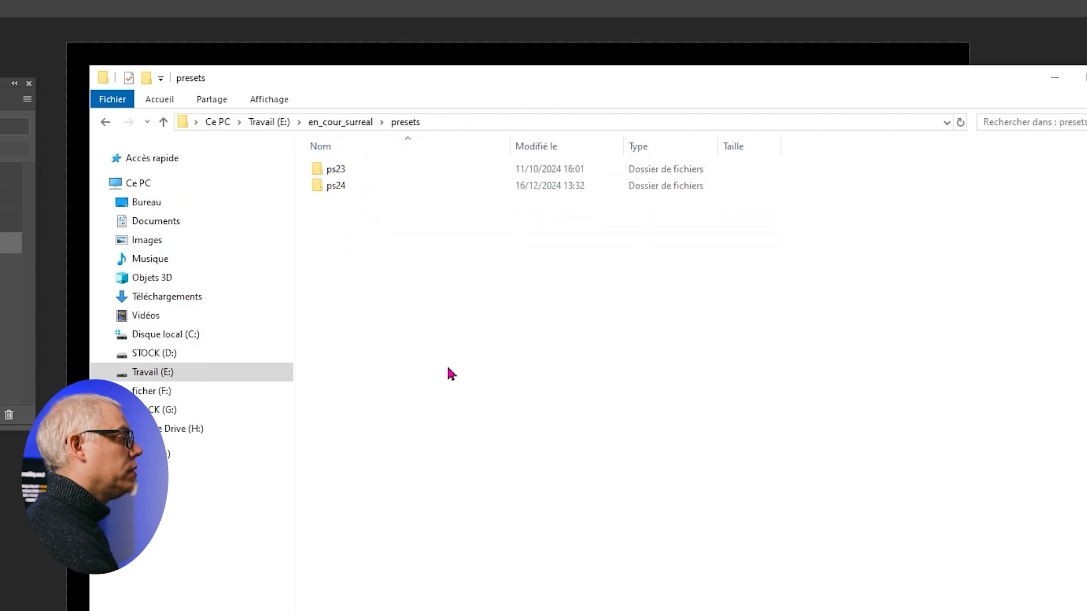
pyautogui.click(328, 188)
pyautogui.doubleClick(328, 187)
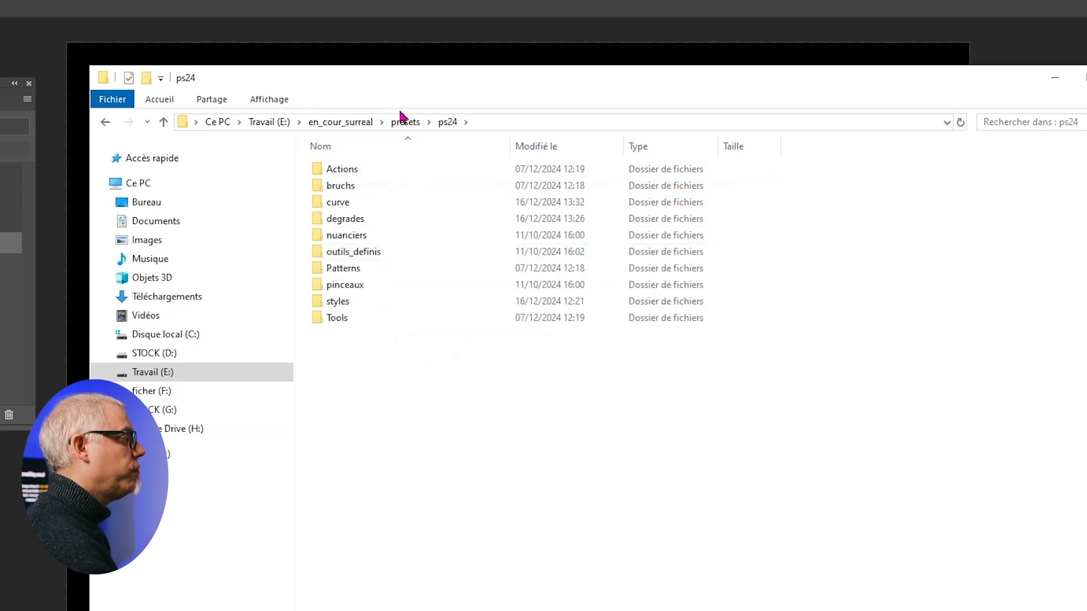
pyautogui.click(334, 188)
pyautogui.doubleClick(335, 187)
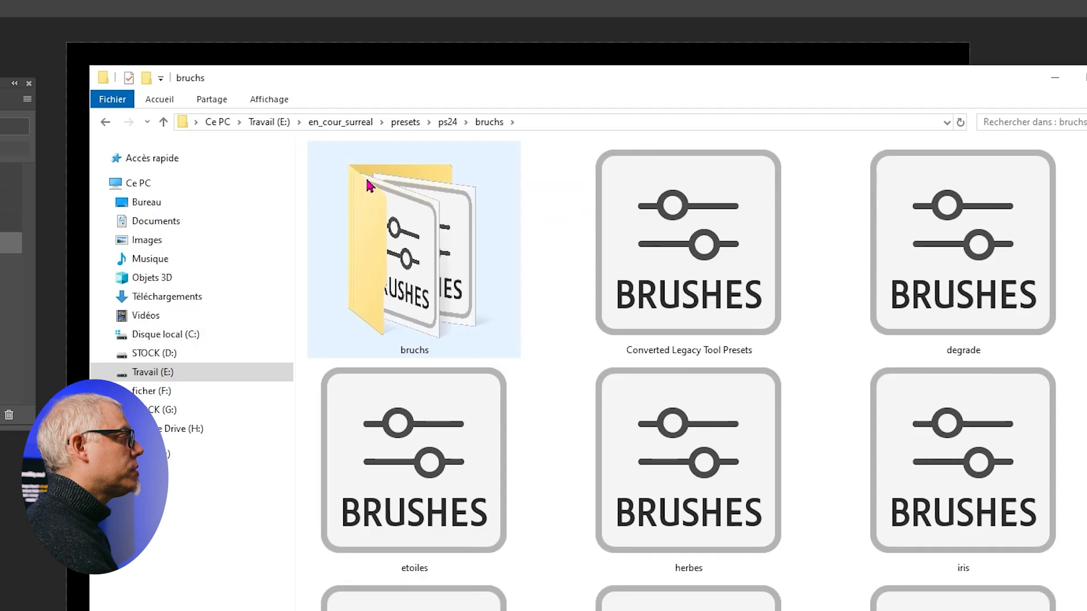
# Return to the root of the Travail (E:) drive and close the File Explorer window to get back to Photoshop
pyautogui.click(440, 125)
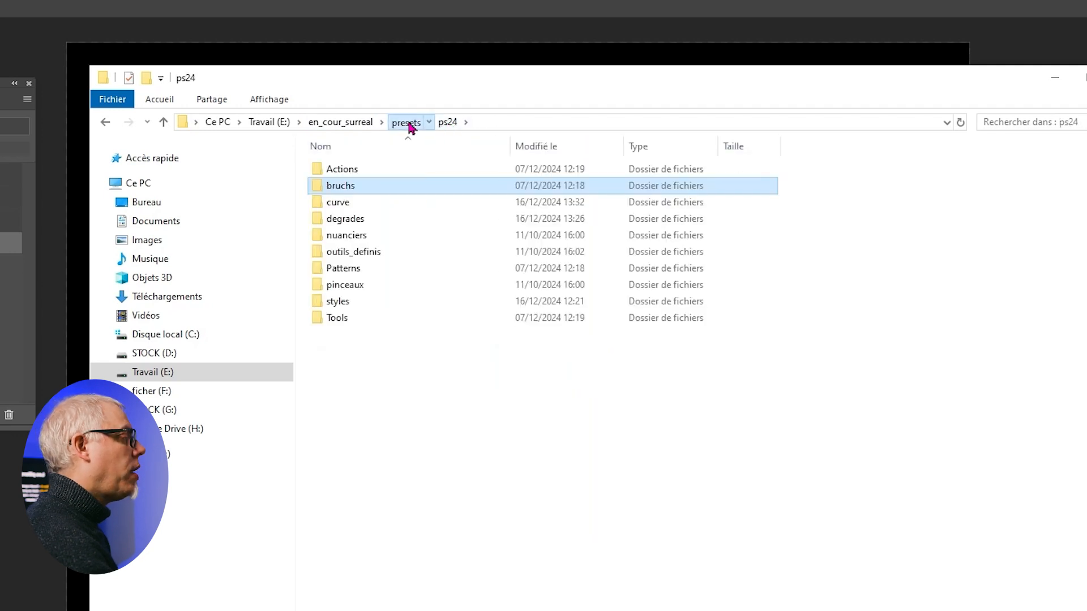
pyautogui.click(409, 124)
pyautogui.click(346, 125)
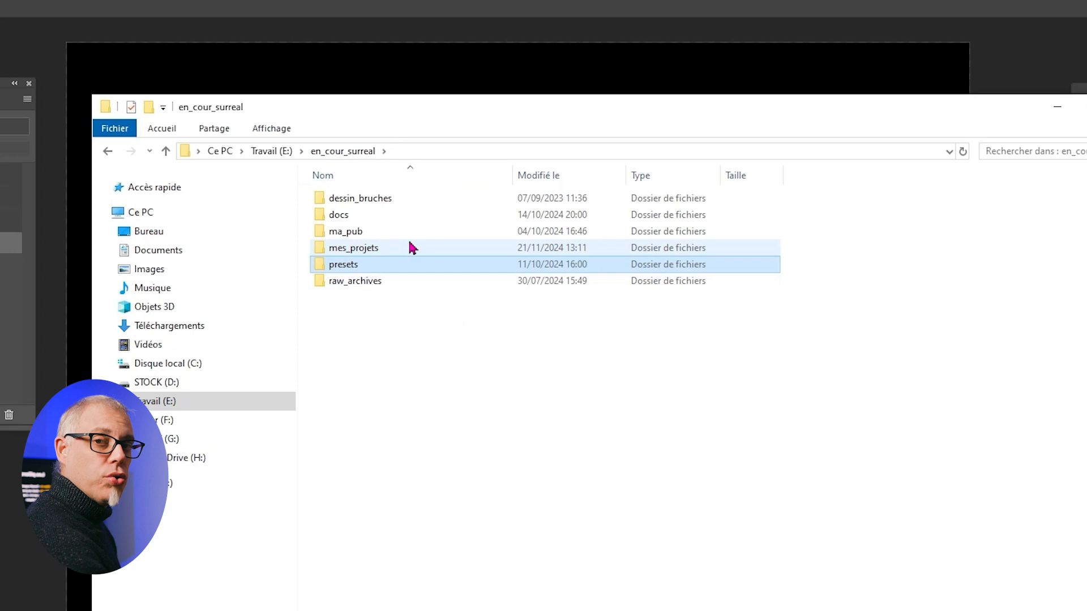
pyautogui.click(271, 151)
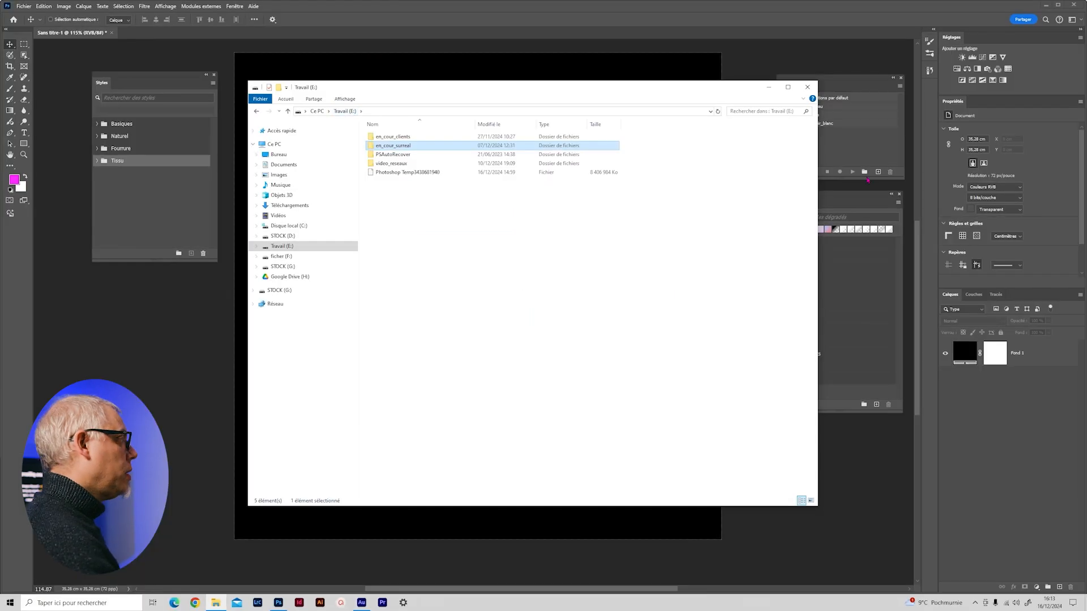
pyautogui.click(807, 86)
# Rearrange the floating Styles, Actions and Dégradés panels so that Dégradés sits well below Actions
pyautogui.moveTo(181, 260); pyautogui.dragTo(178, 254)
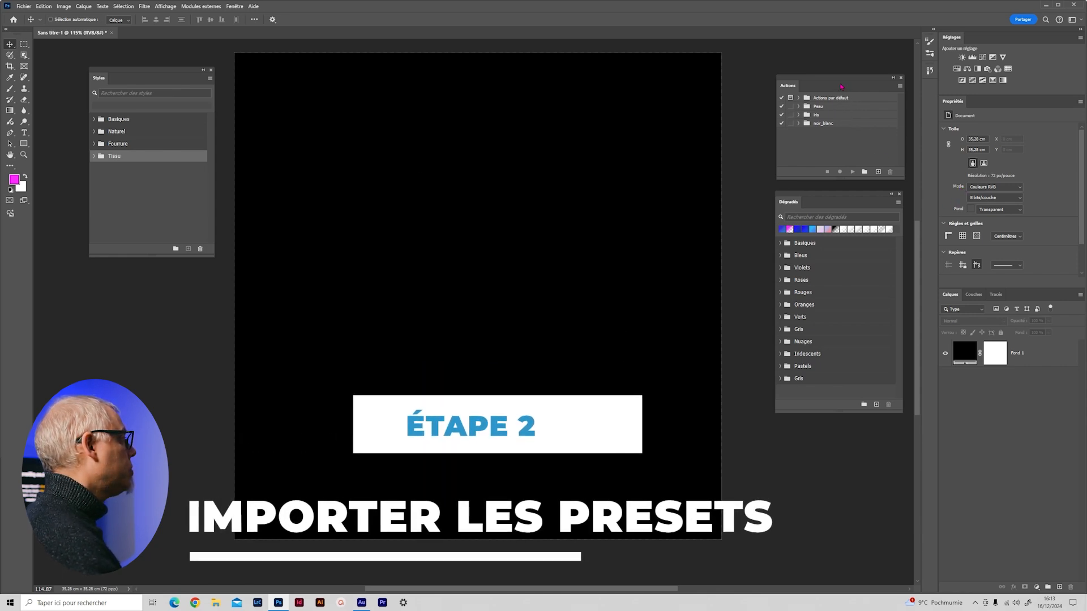
pyautogui.moveTo(793, 78); pyautogui.dragTo(768, 71)
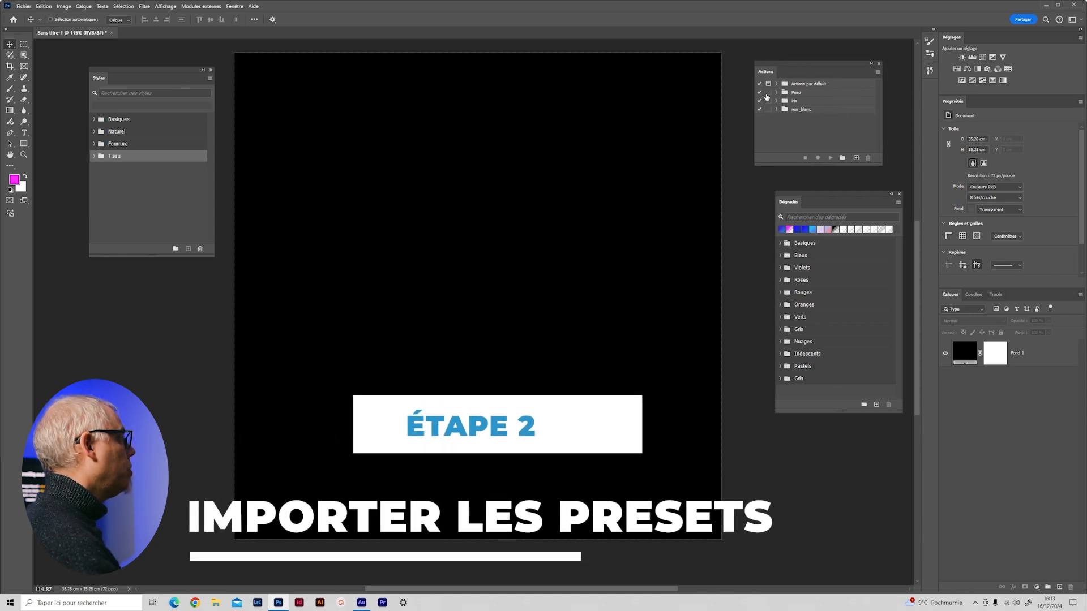
pyautogui.moveTo(792, 202); pyautogui.dragTo(767, 315)
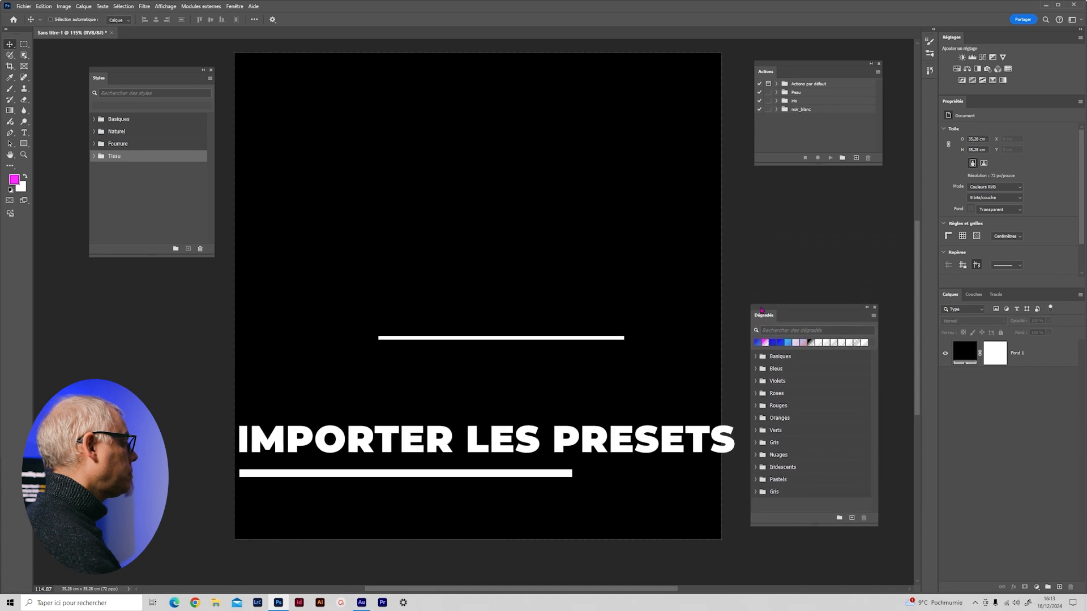
# Enlarge the Actions panel downward and review the commands offered in its options list
pyautogui.moveTo(794, 165); pyautogui.dragTo(794, 258)
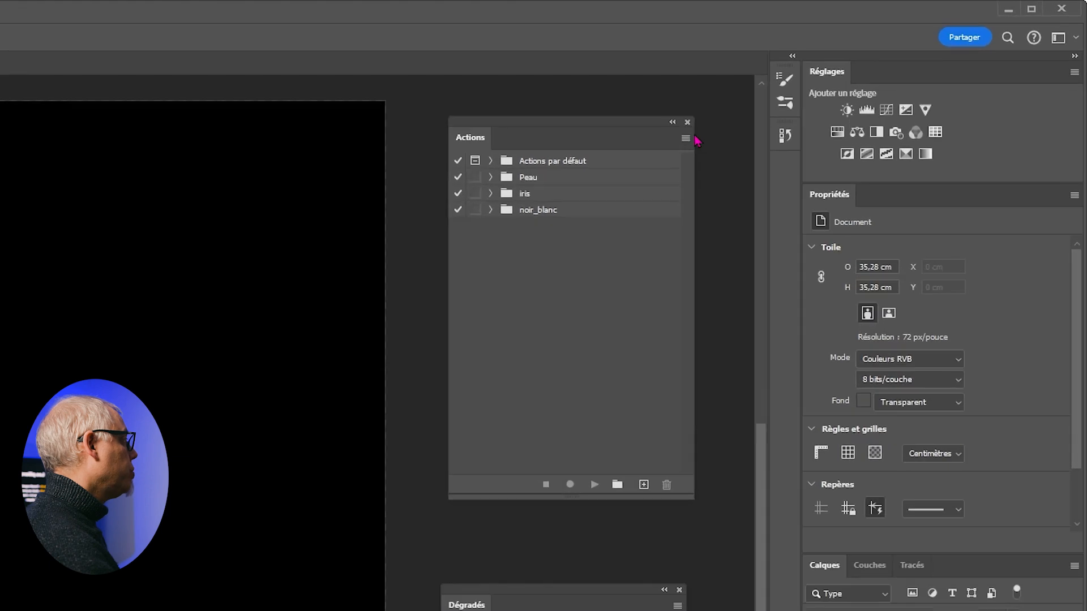
pyautogui.click(685, 141)
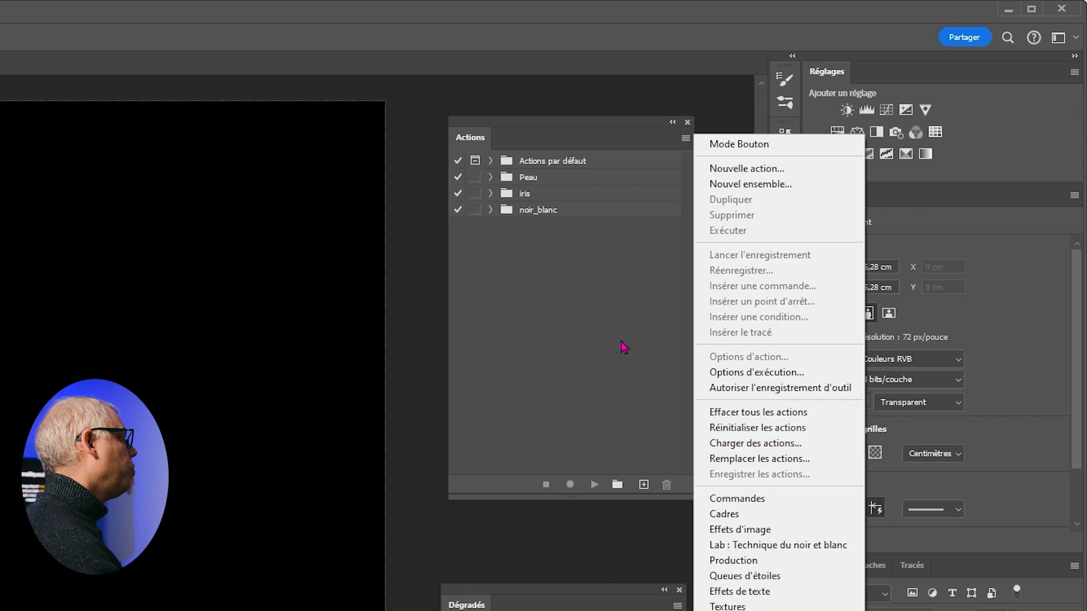
pyautogui.click(574, 386)
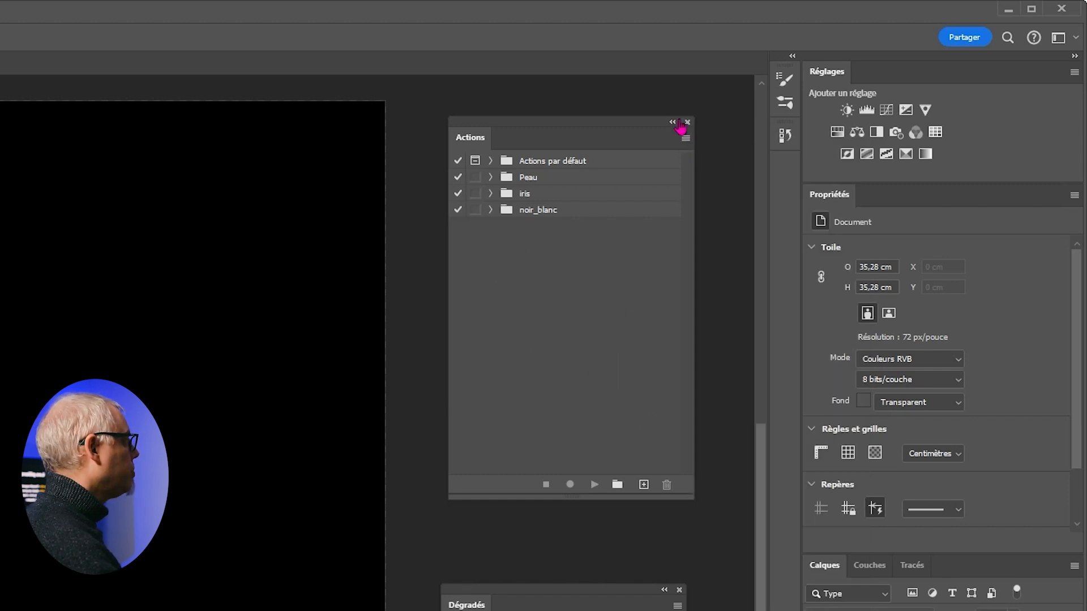
# Start loading actions, reposition the file dialog and browse from Ce PC into Disque local (C:)
pyautogui.click(686, 138)
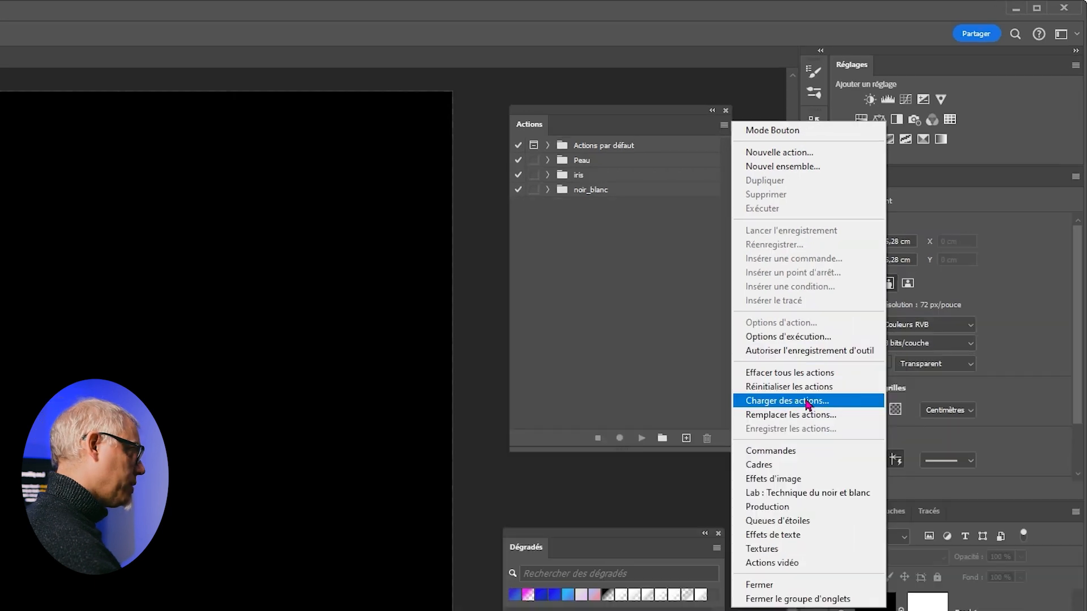
pyautogui.click(807, 401)
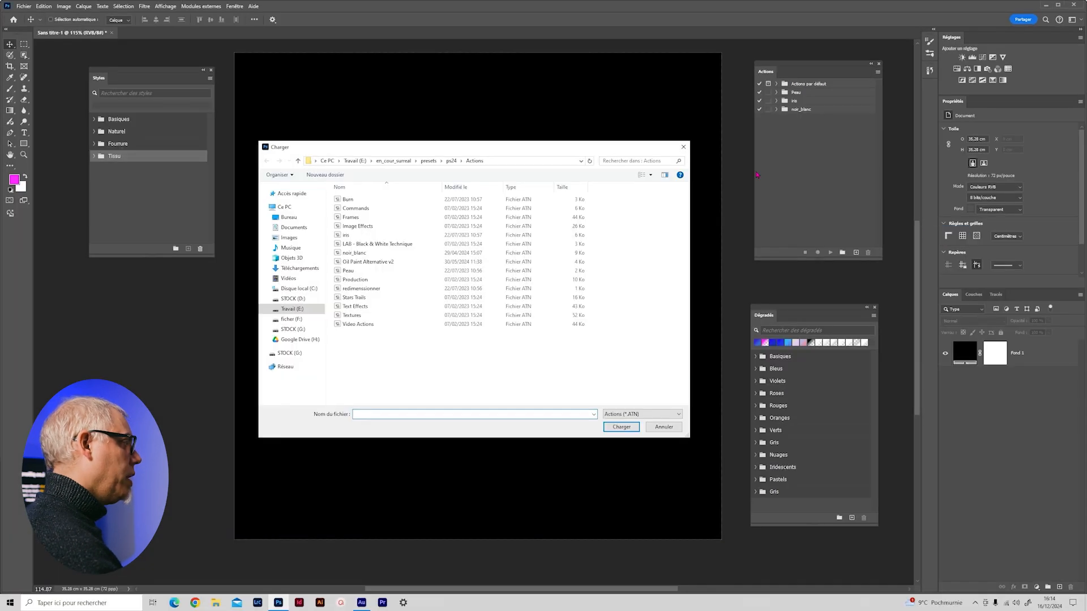
pyautogui.moveTo(595, 152); pyautogui.dragTo(638, 85)
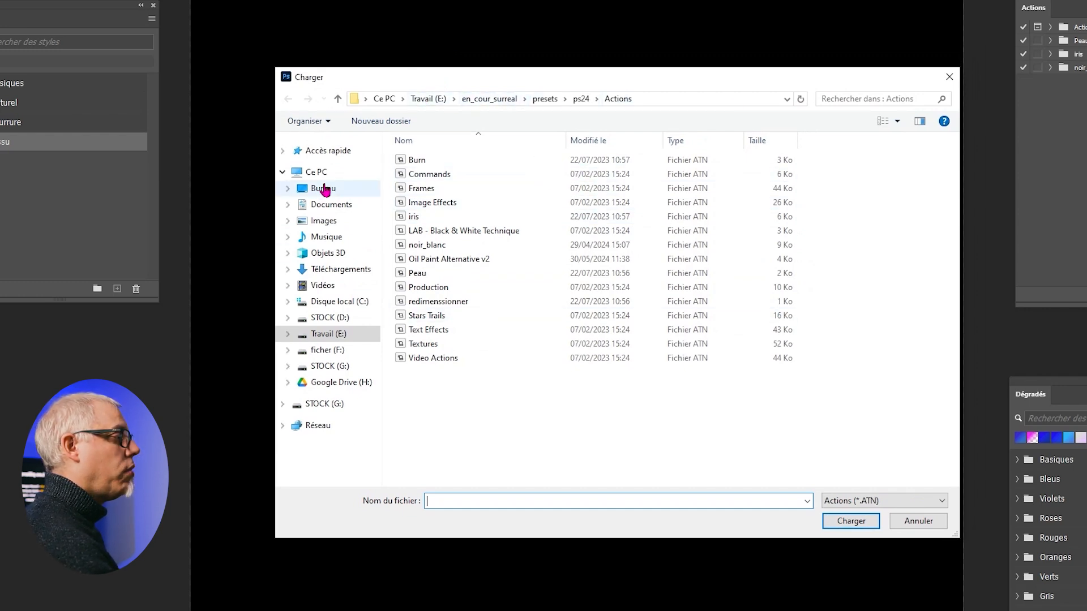
pyautogui.click(313, 177)
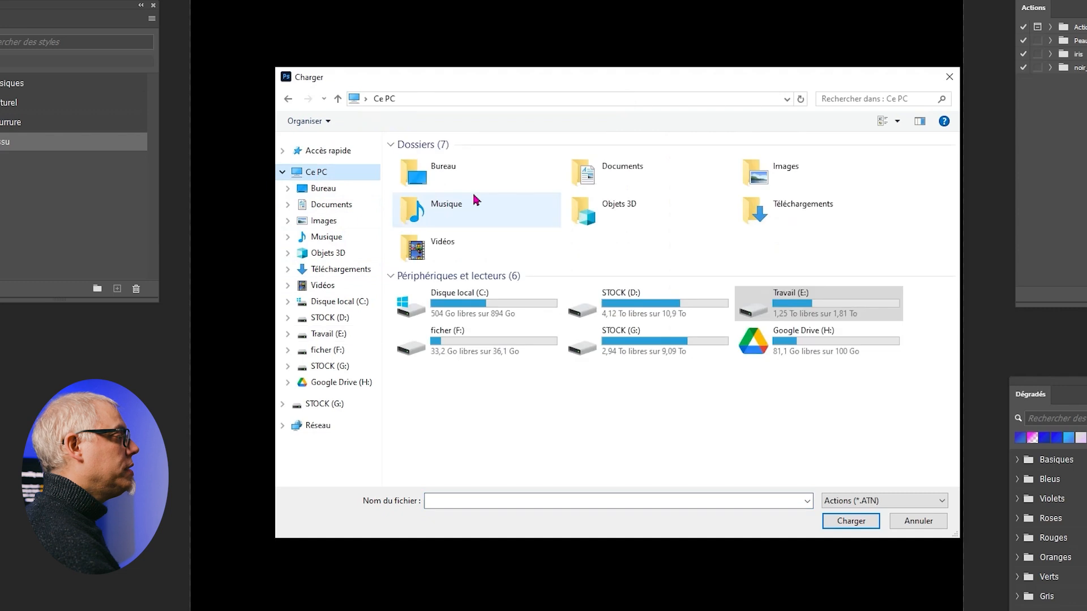
pyautogui.doubleClick(417, 306)
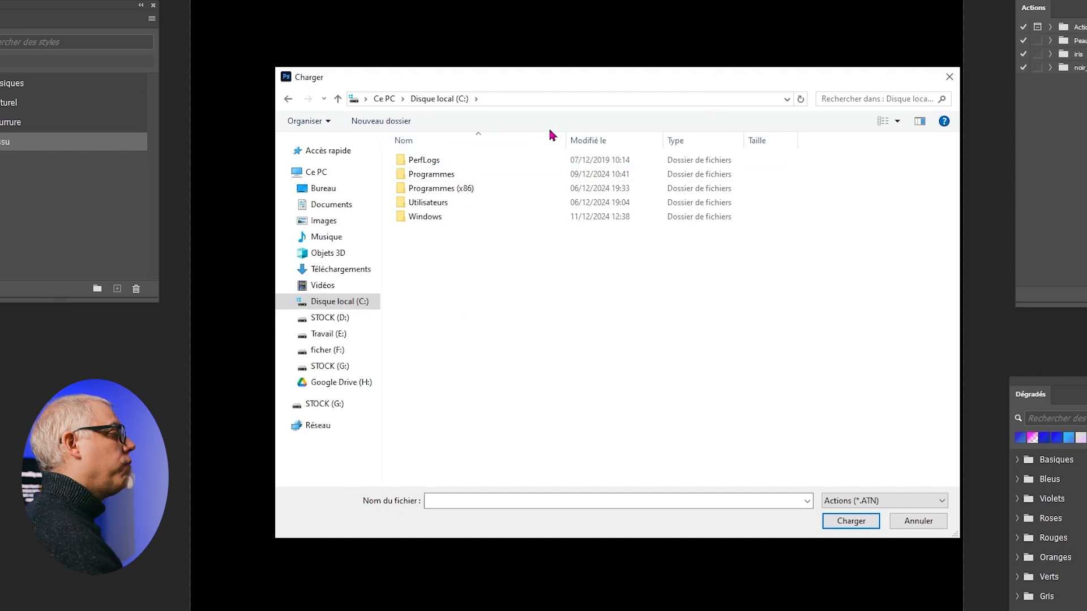
# Load the Burn action set from en_cour_surreal > presets > ps24 > Actions on the Travail (E:) drive
pyautogui.click(331, 335)
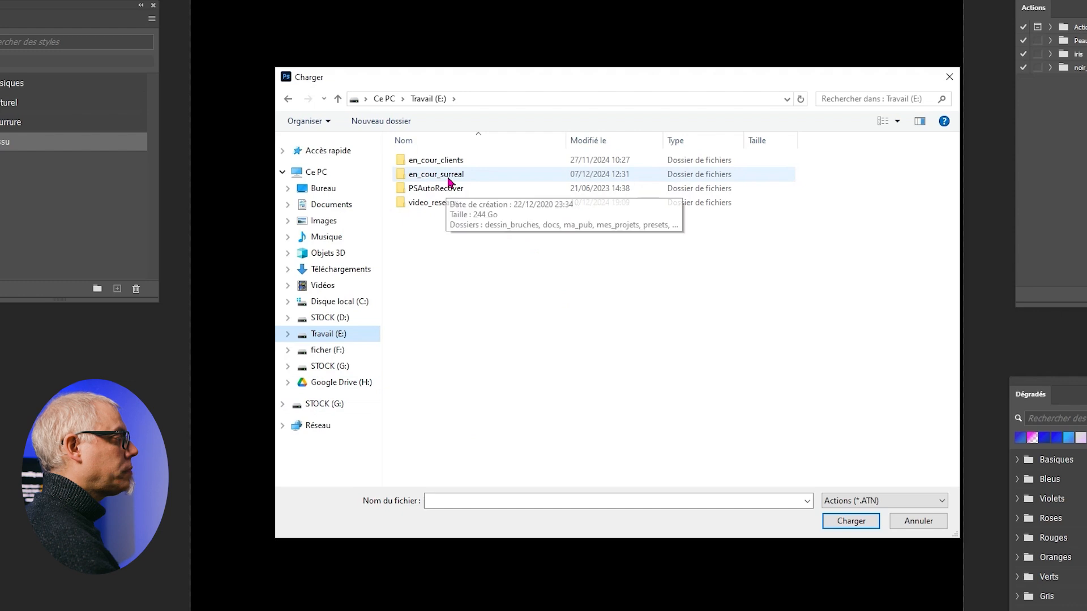
pyautogui.doubleClick(422, 175)
pyautogui.doubleClick(426, 216)
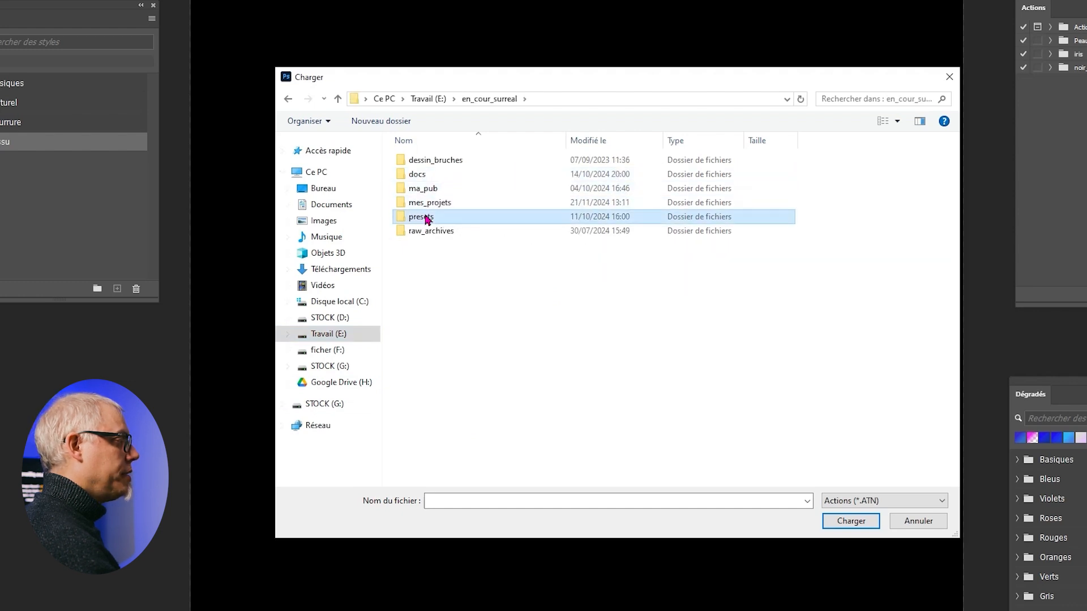
pyautogui.doubleClick(418, 176)
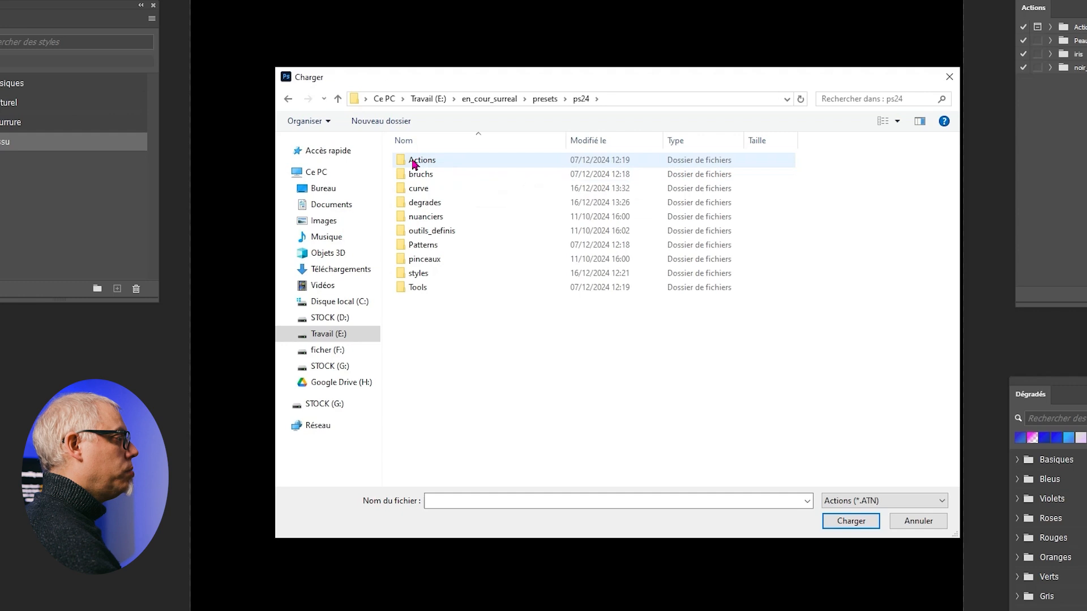
pyautogui.doubleClick(414, 164)
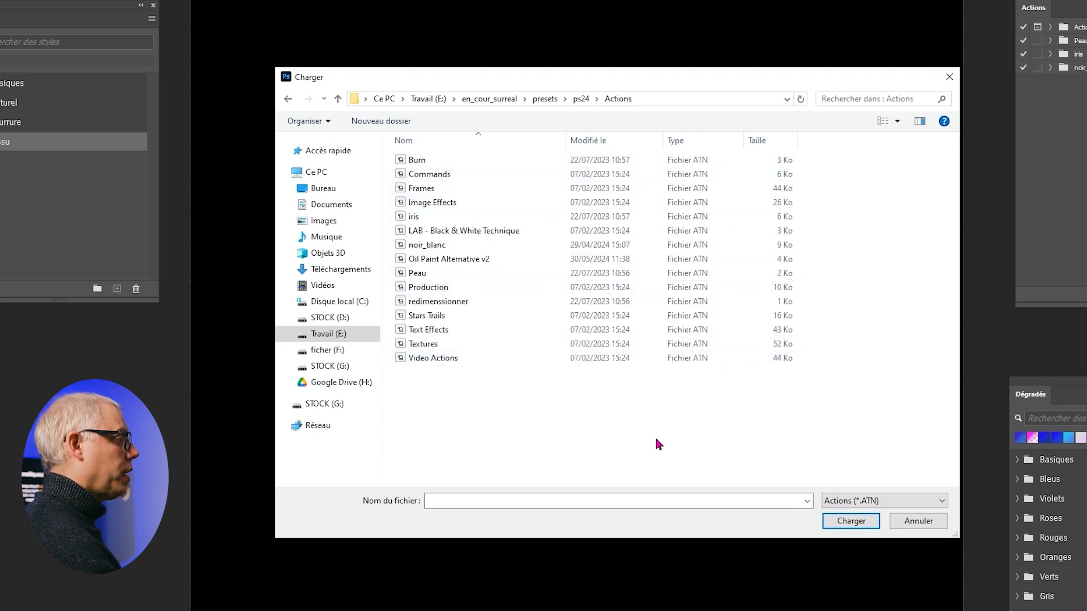
pyautogui.doubleClick(416, 163)
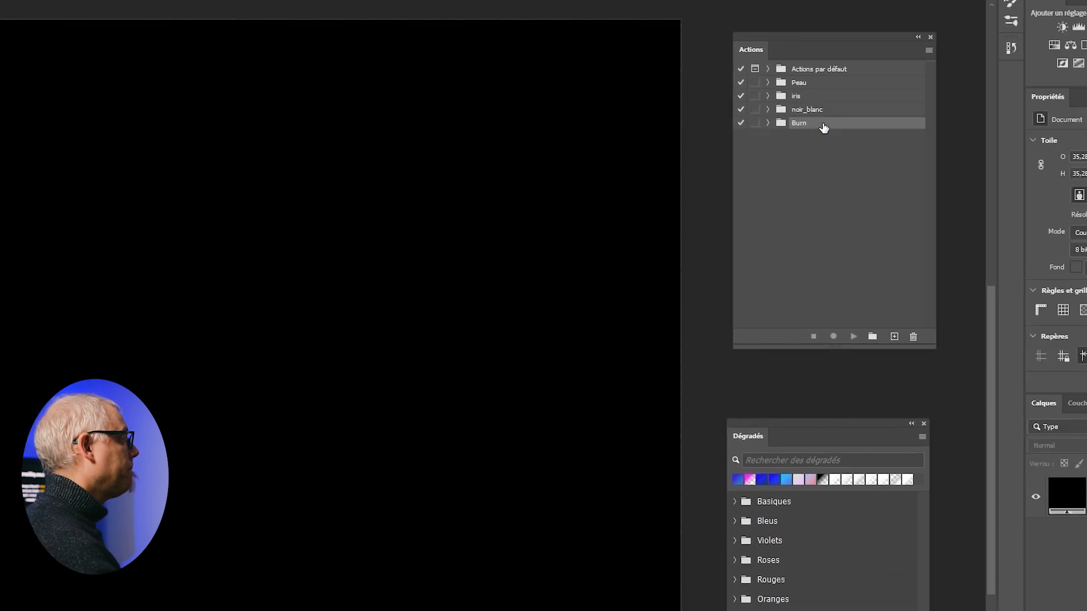
# Expand the Burn action set and inspect the commands recorded in its action
pyautogui.click(769, 124)
pyautogui.click(780, 136)
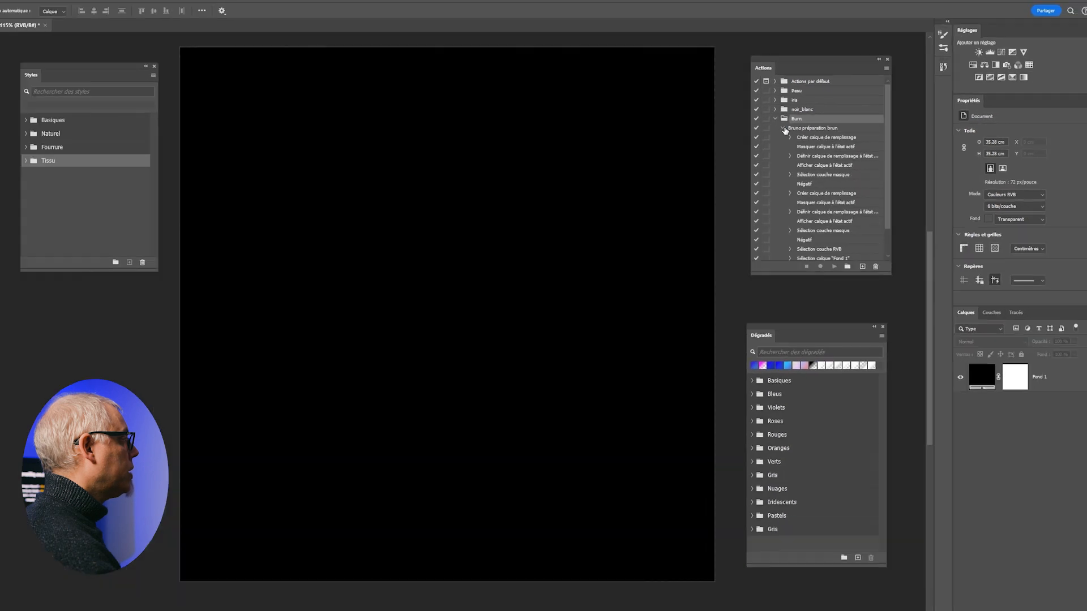
pyautogui.click(780, 136)
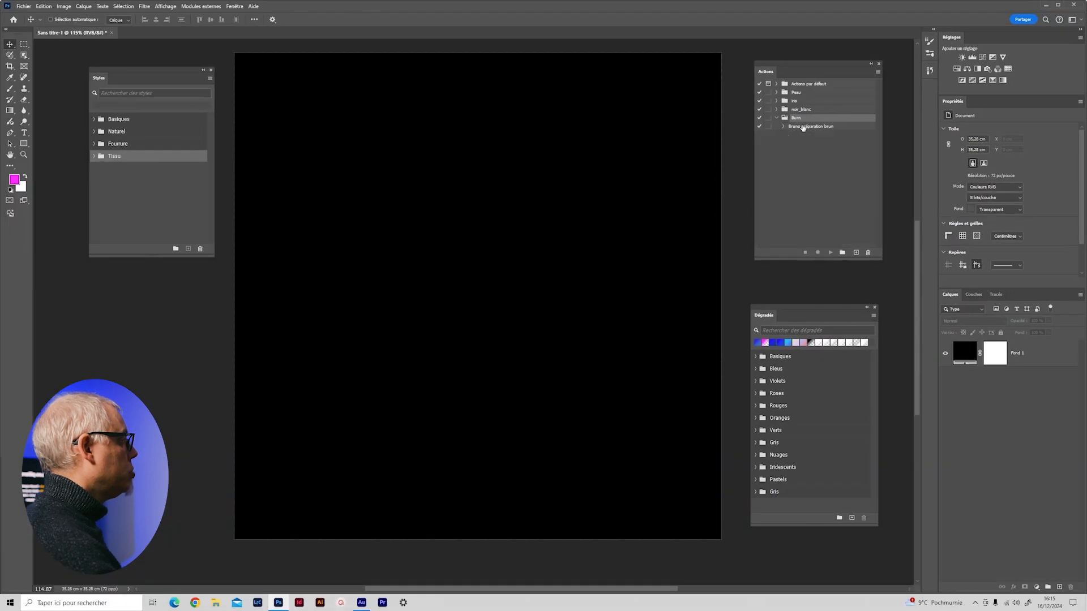
# Run the action in the Burn set, inspect the Burn layer group it makes and undo it
pyautogui.click(803, 127)
pyautogui.click(830, 253)
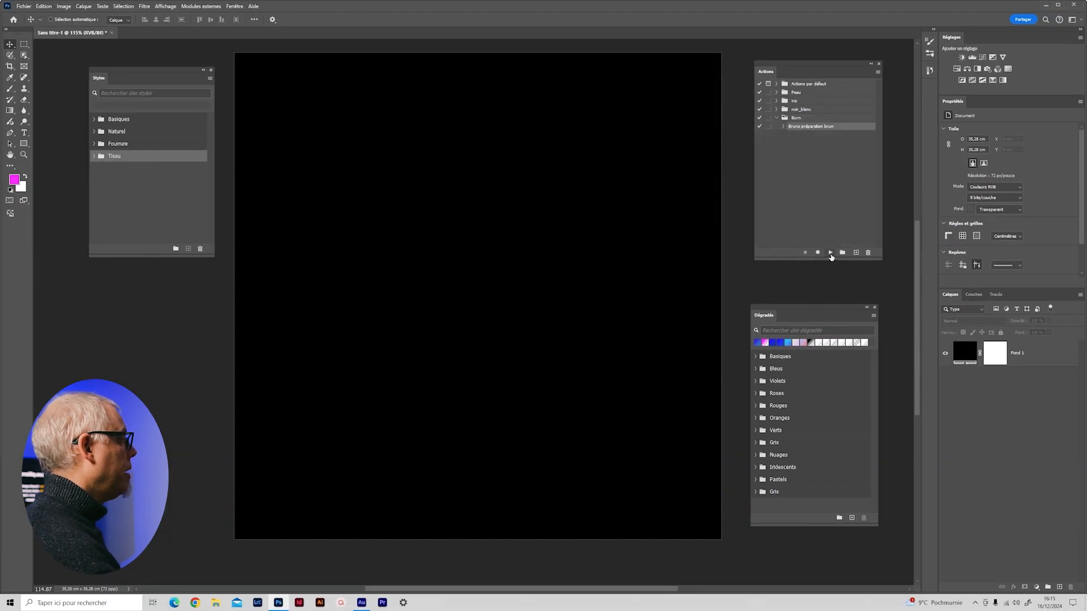
pyautogui.click(955, 345)
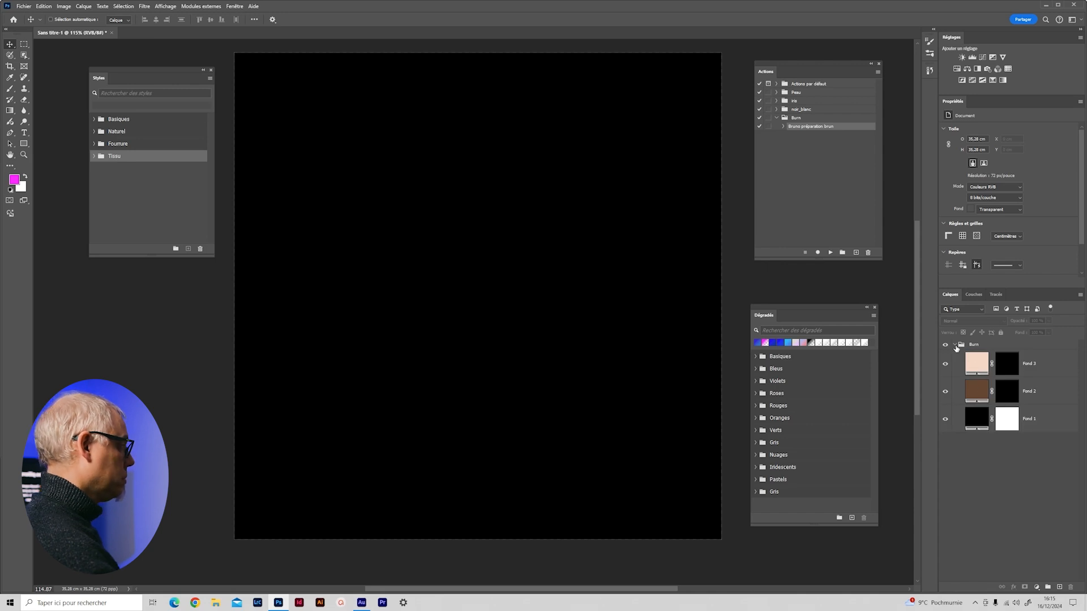
pyautogui.hotkey('ctrl', 'z')
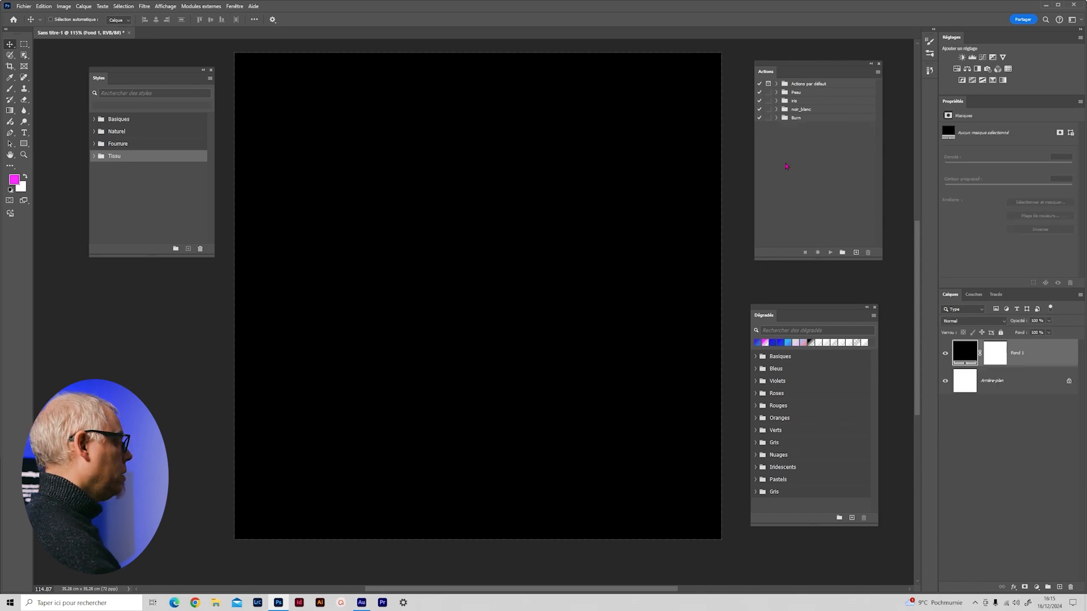
# Open File Explorer and browse to the Actions folder in Travail (E:) > en_cour_surreal > presets > ps24
pyautogui.press('super+e')
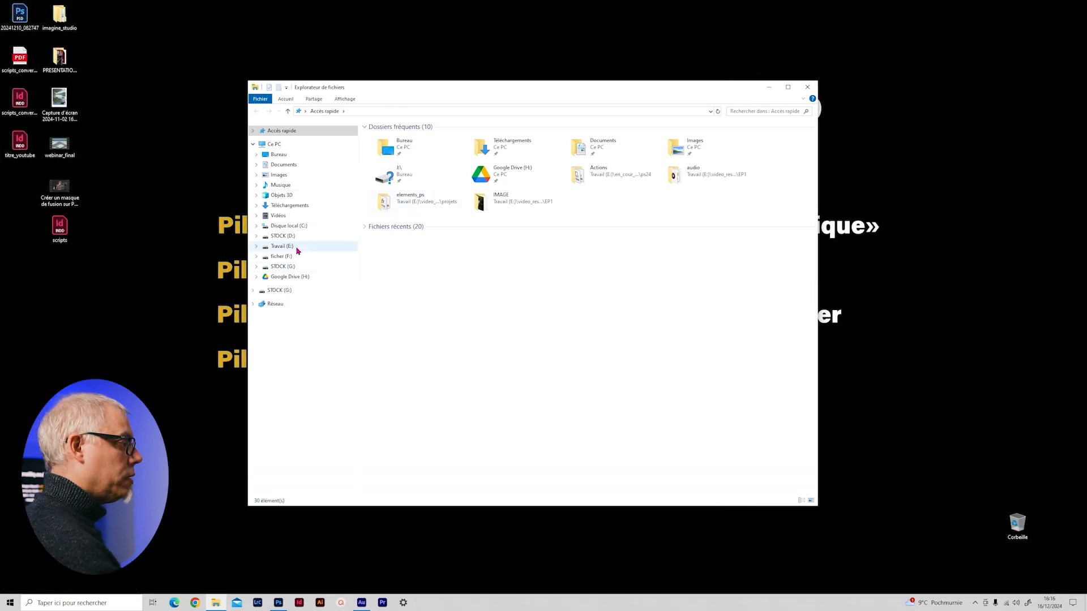
pyautogui.click(297, 248)
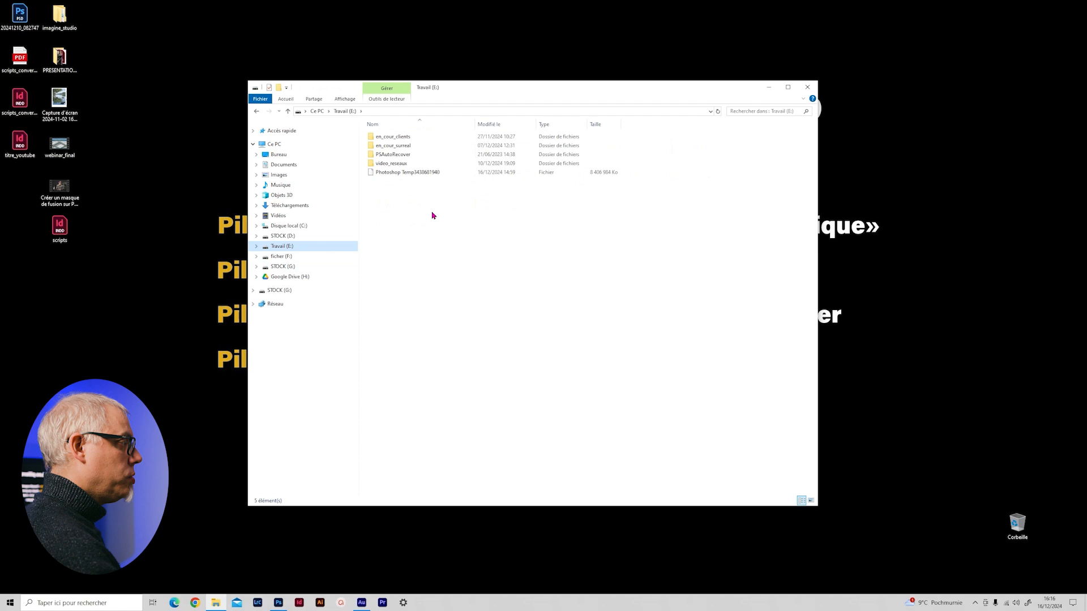
pyautogui.doubleClick(393, 146)
pyautogui.doubleClick(390, 146)
pyautogui.doubleClick(393, 154)
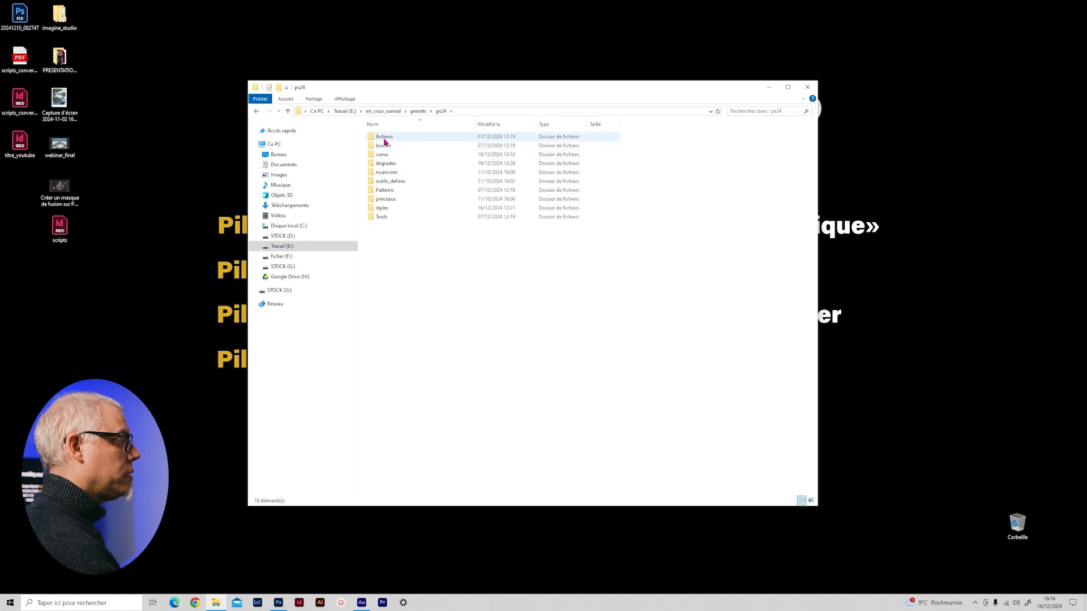
pyautogui.doubleClick(382, 138)
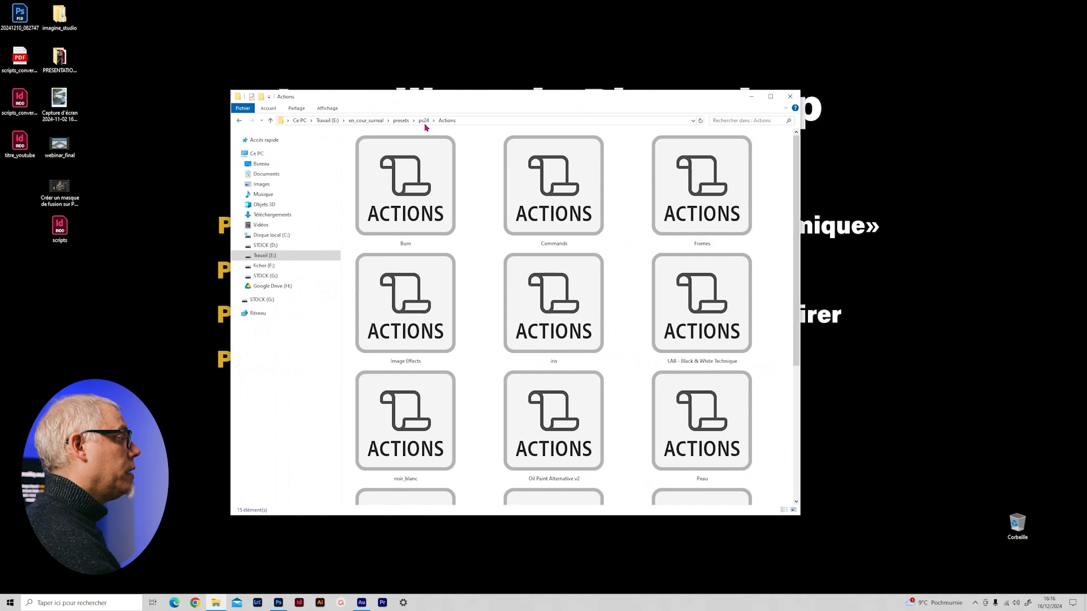
# Load the Frames actions into Photoshop by opening their file directly, and collapse the Cadres set in the Actions panel
pyautogui.click(707, 189)
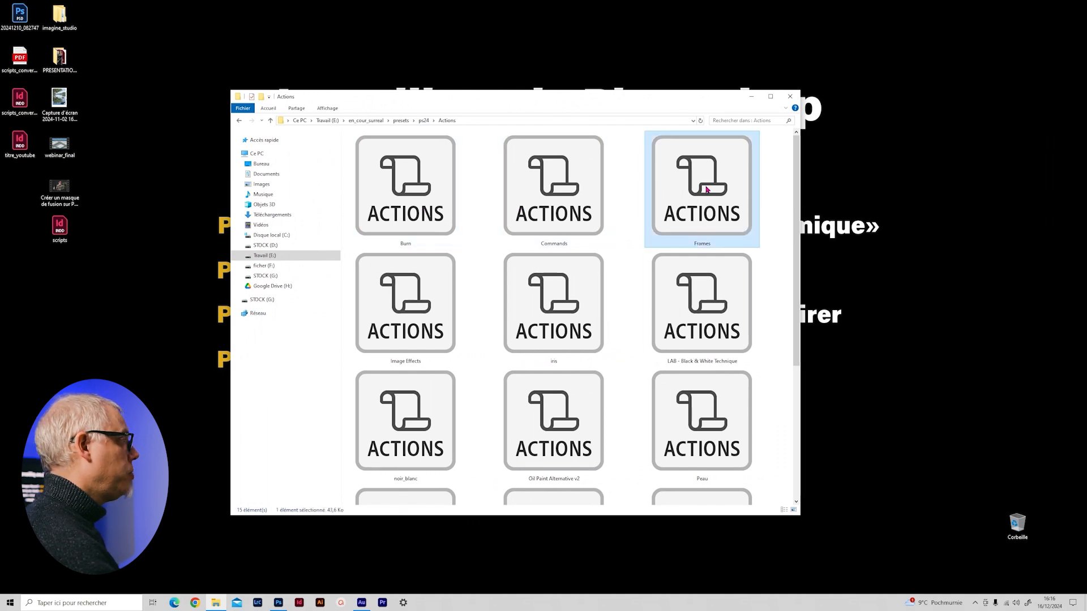
pyautogui.doubleClick(707, 189)
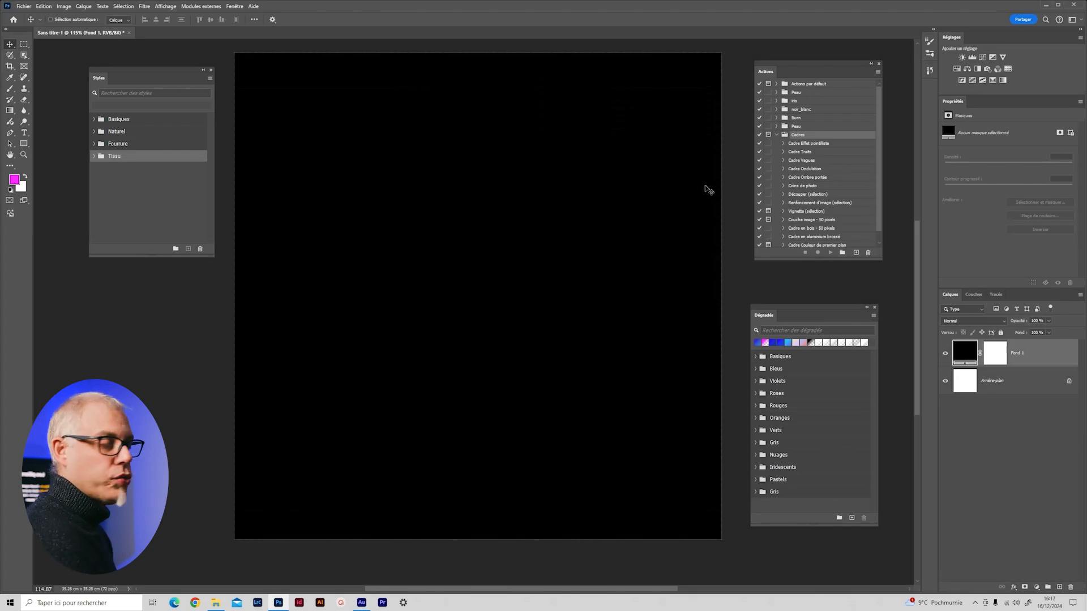
pyautogui.click(778, 135)
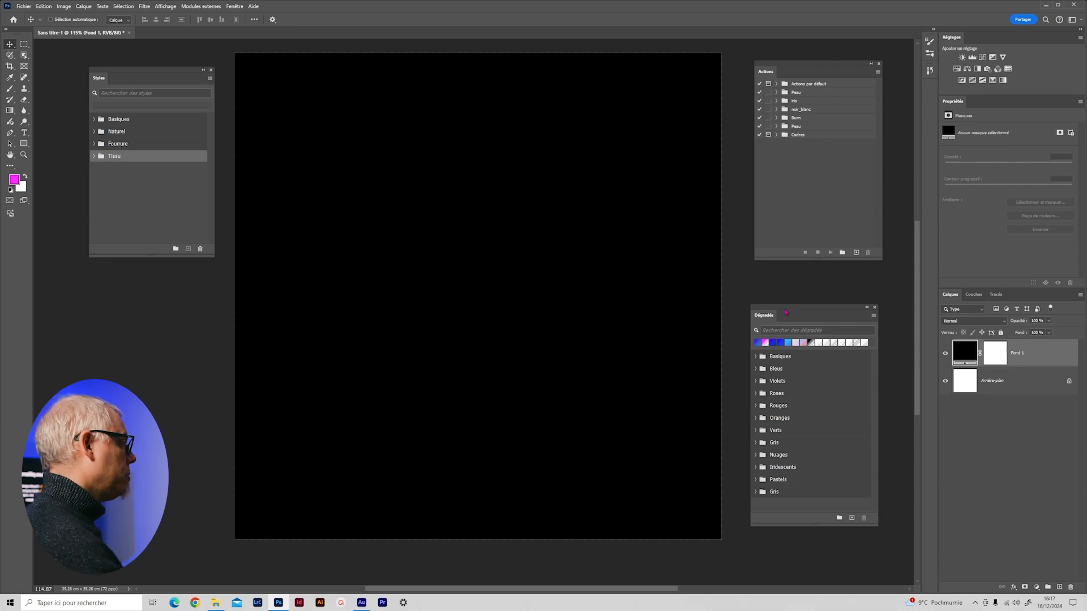
# Move the Dégradés panel up closer to the Actions panel and start importing gradients
pyautogui.moveTo(785, 312); pyautogui.dragTo(777, 294)
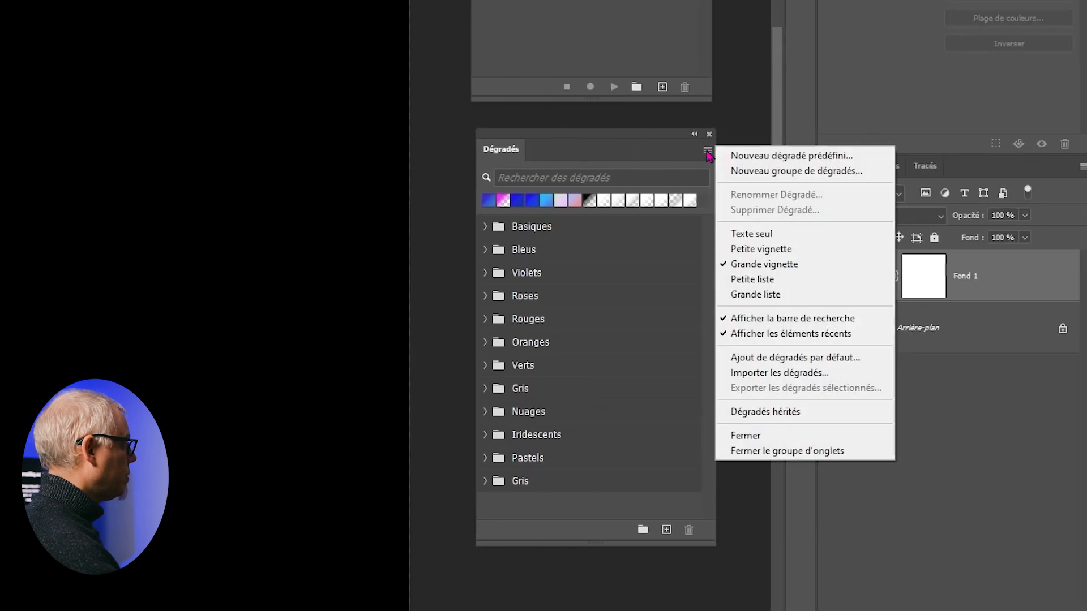
pyautogui.click(1025, 150)
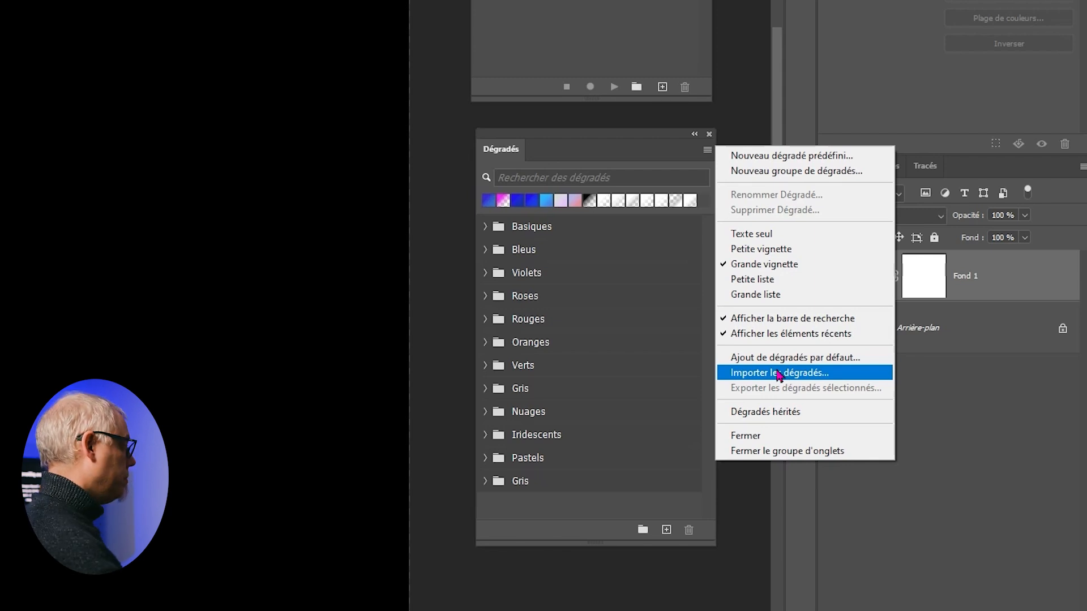
pyautogui.click(760, 373)
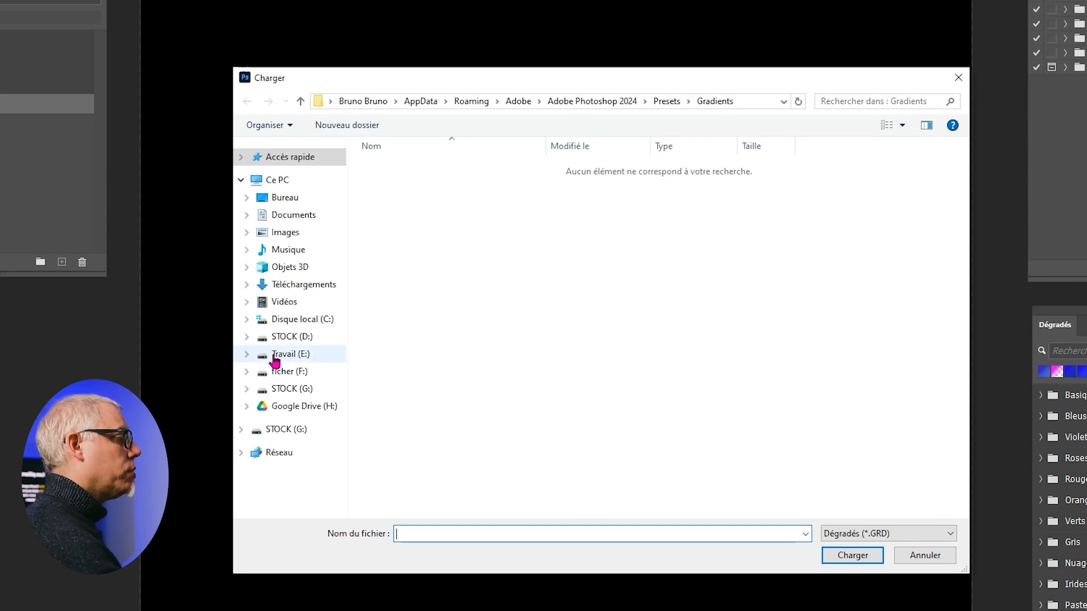
# Import the harcourt gradient file from en_cour_surreal > presets > ps24 > degrades on the Travail (E:) drive
pyautogui.click(301, 357)
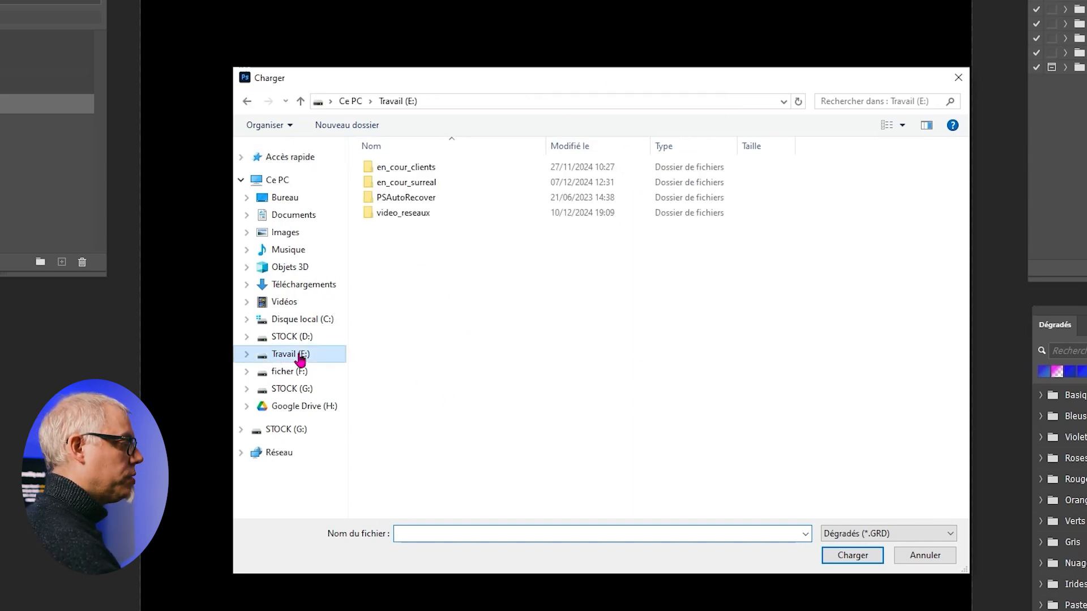
pyautogui.doubleClick(421, 188)
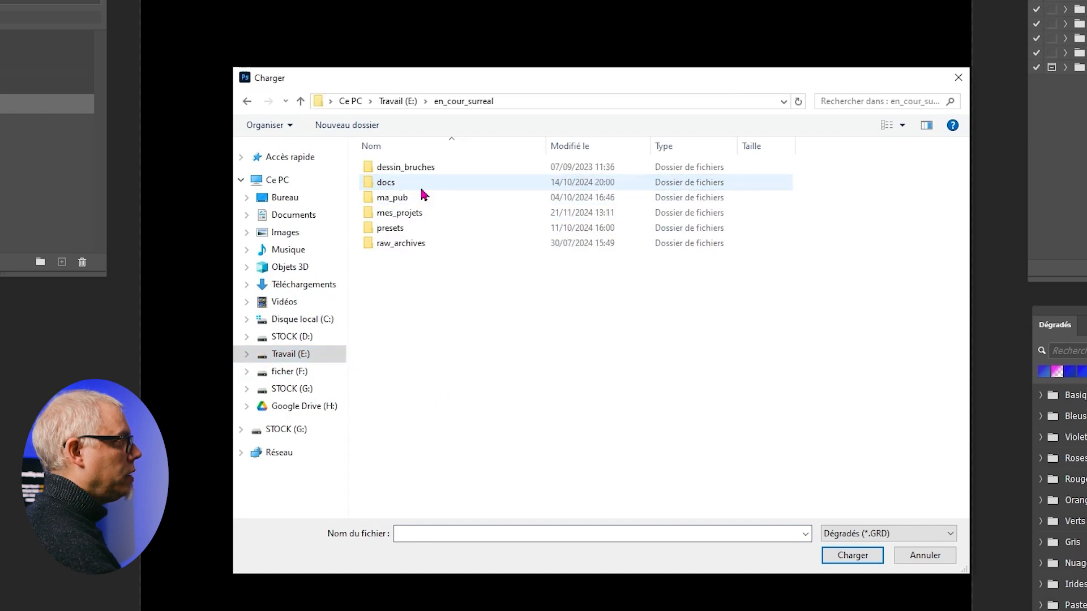
pyautogui.doubleClick(395, 233)
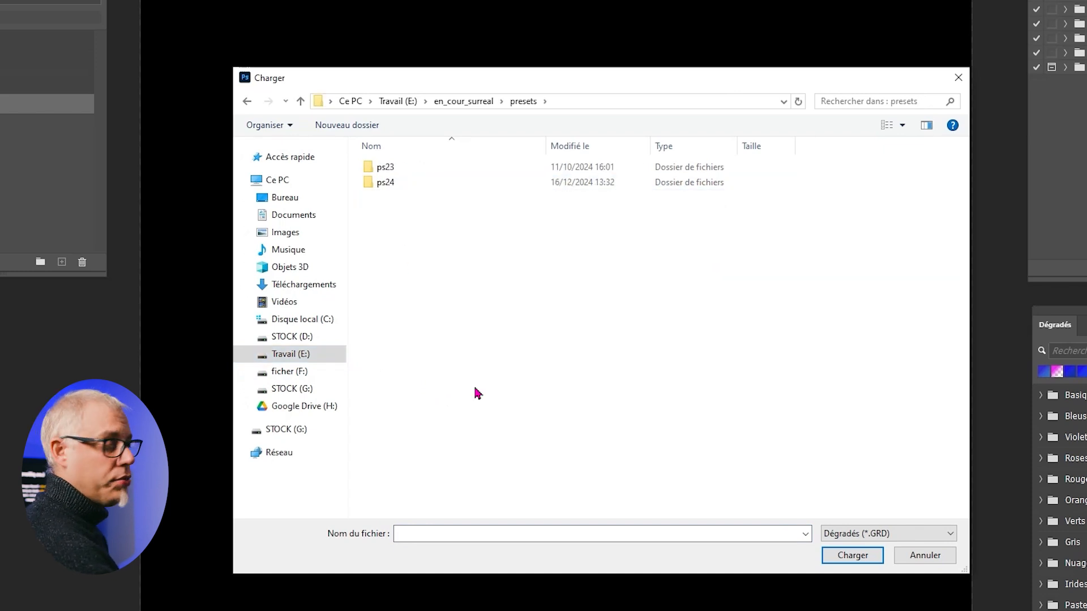
pyautogui.doubleClick(381, 184)
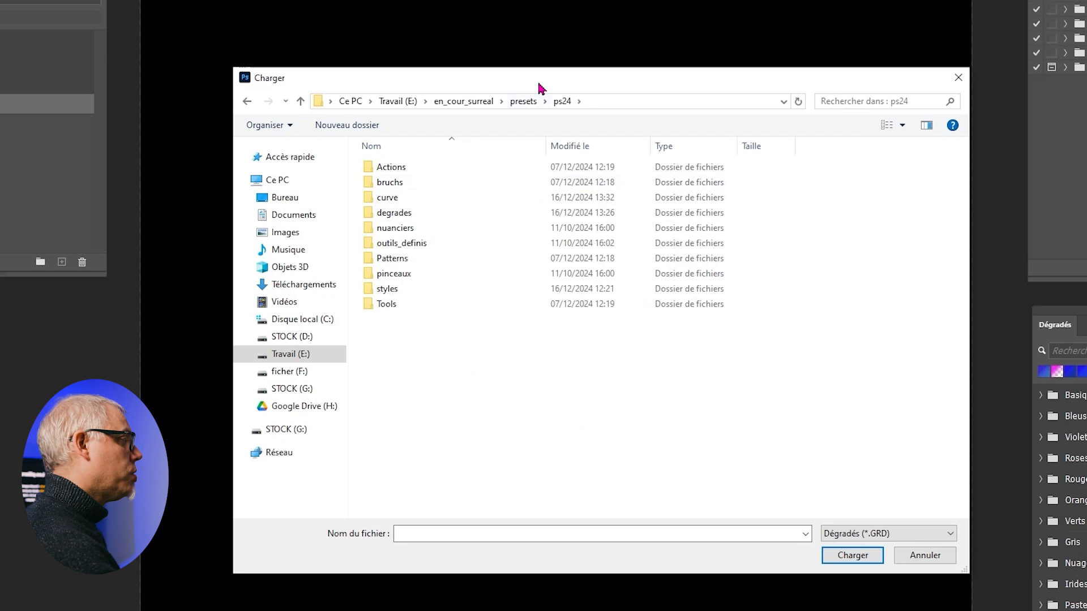
pyautogui.moveTo(541, 88); pyautogui.dragTo(485, 0)
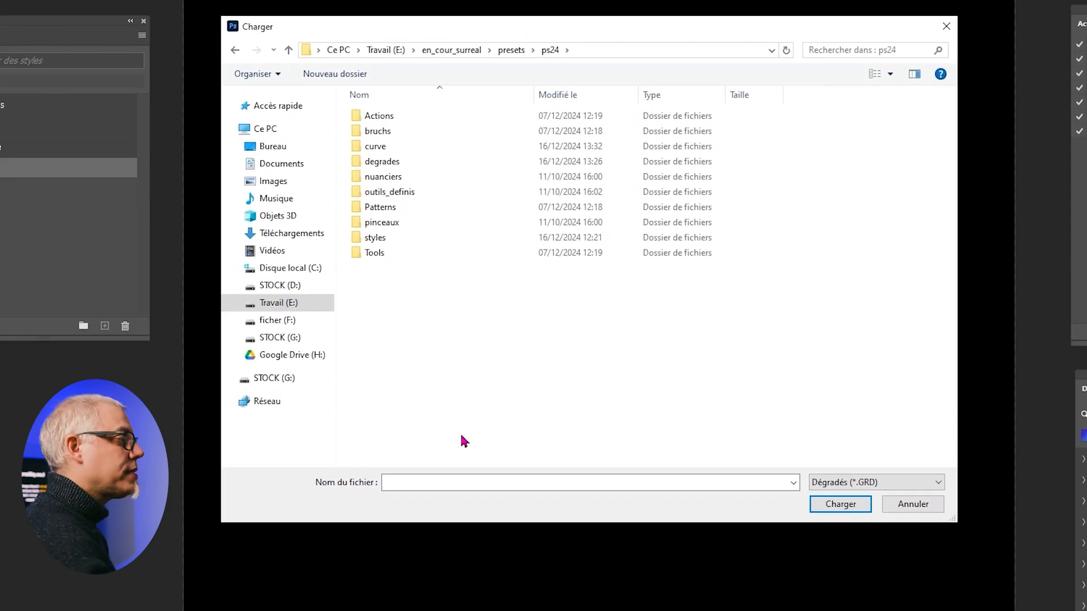
pyautogui.doubleClick(382, 162)
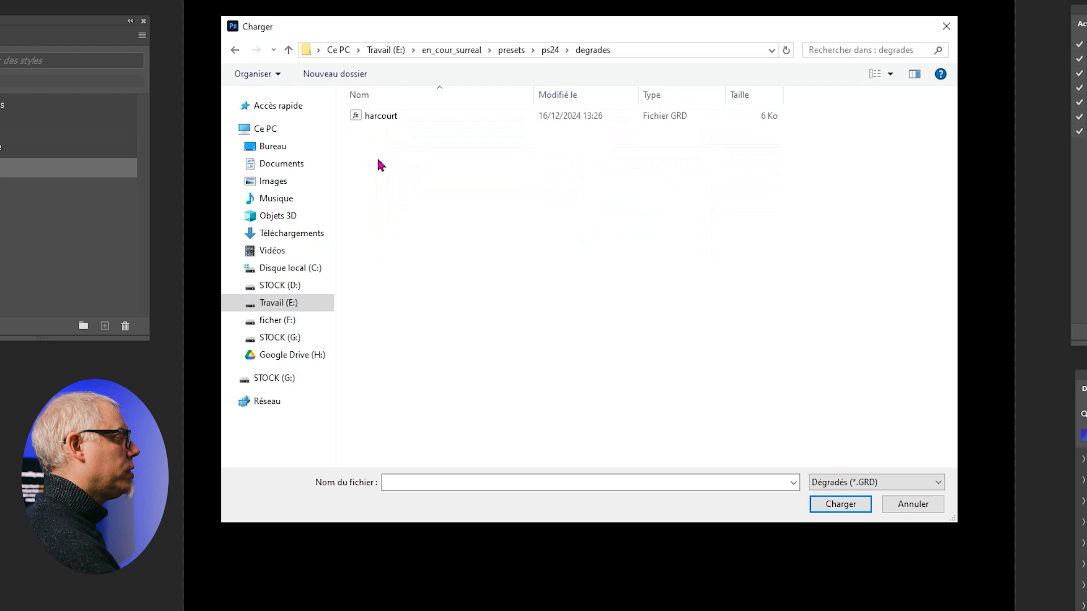
pyautogui.doubleClick(369, 116)
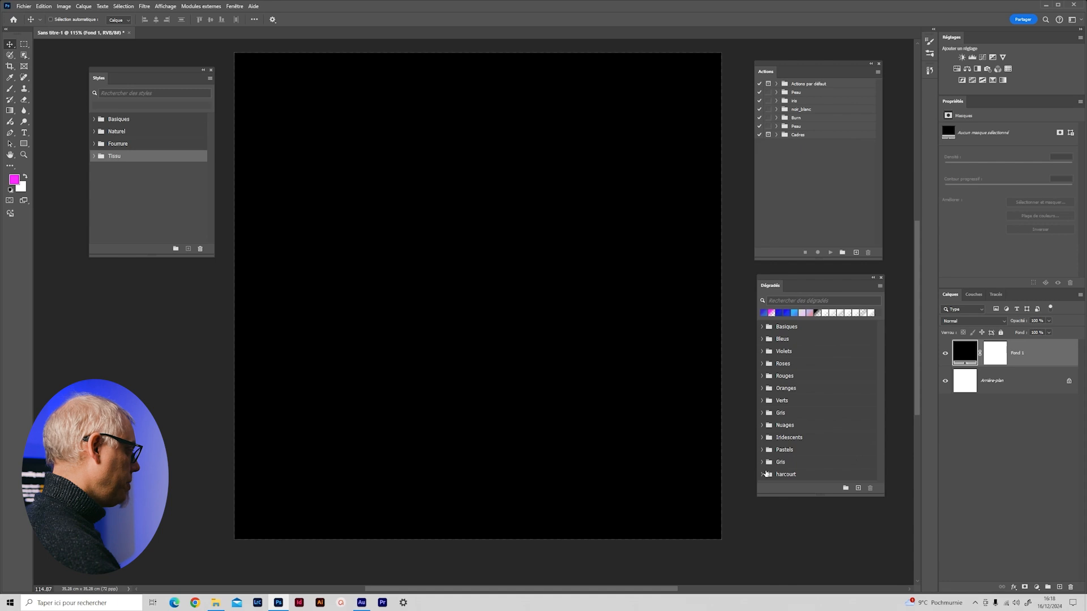
# Apply the first gradient in the Harcourt group as a fill layer and adjust the gradient line on the canvas
pyautogui.click(772, 475)
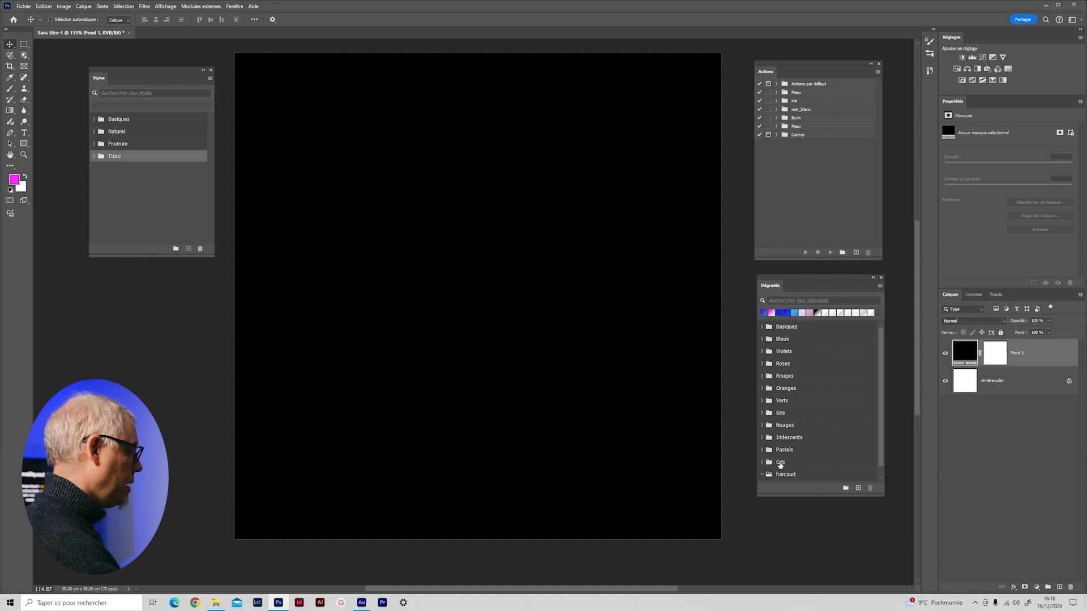
pyautogui.click(785, 446)
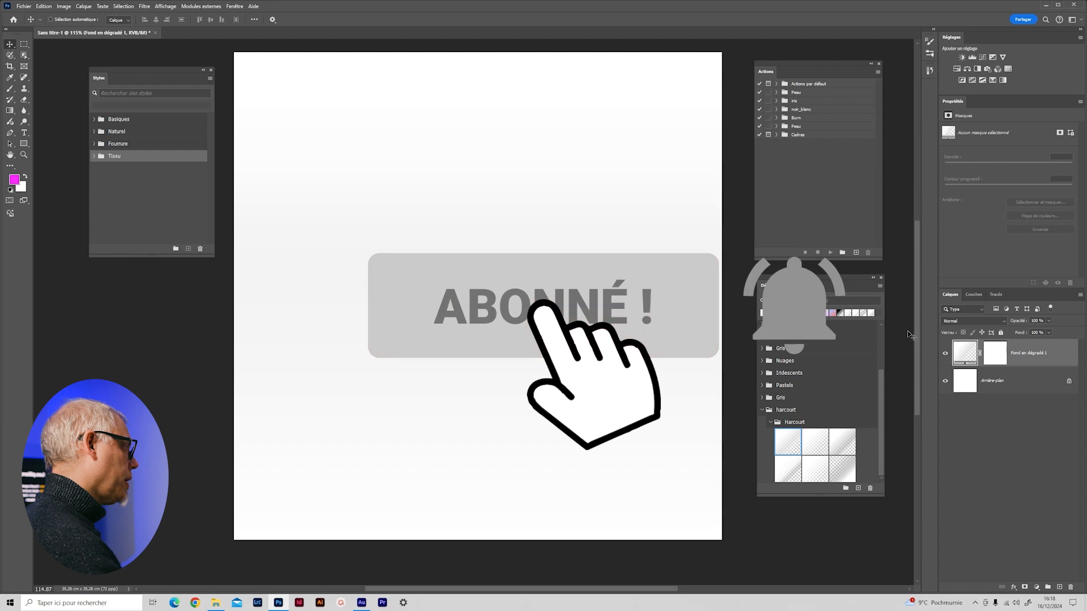
pyautogui.doubleClick(958, 352)
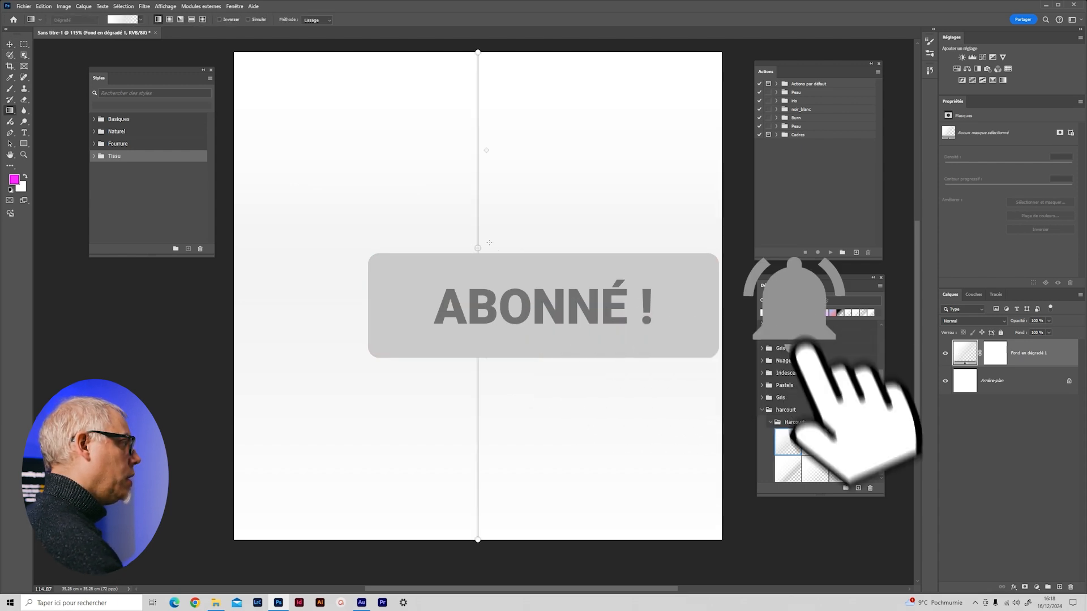
pyautogui.moveTo(478, 53); pyautogui.dragTo(517, 339)
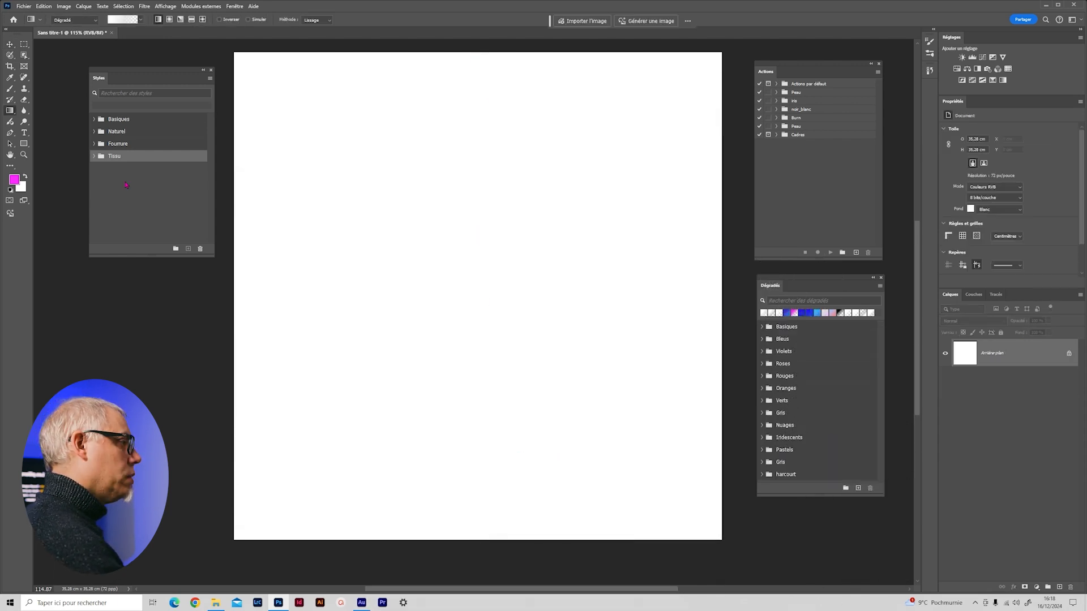
# Move the Styles panel onto the canvas and start importing styles
pyautogui.moveTo(101, 79); pyautogui.dragTo(446, 159)
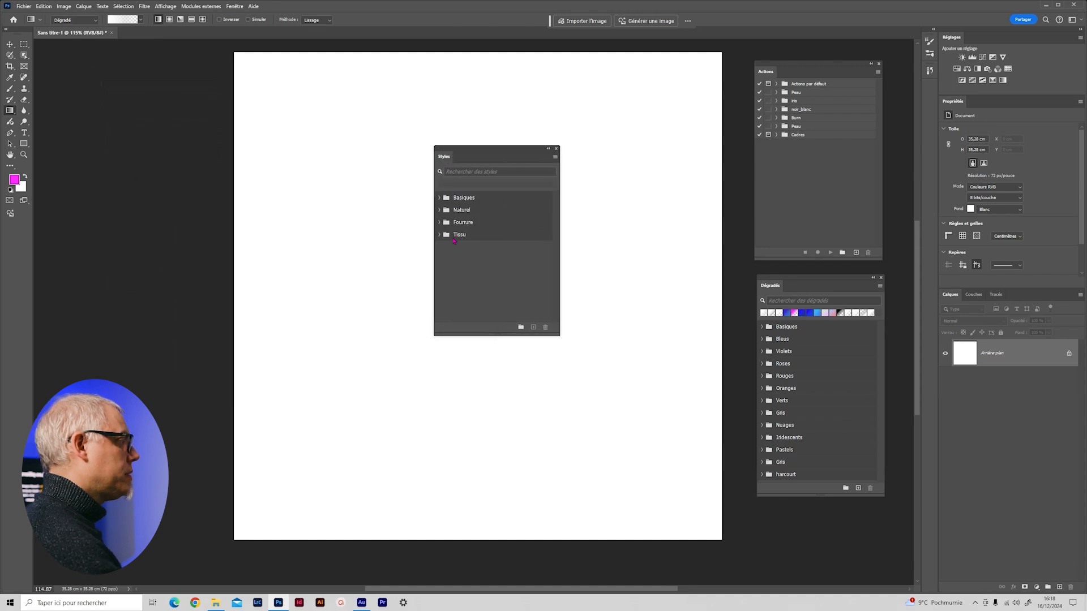
pyautogui.click(556, 157)
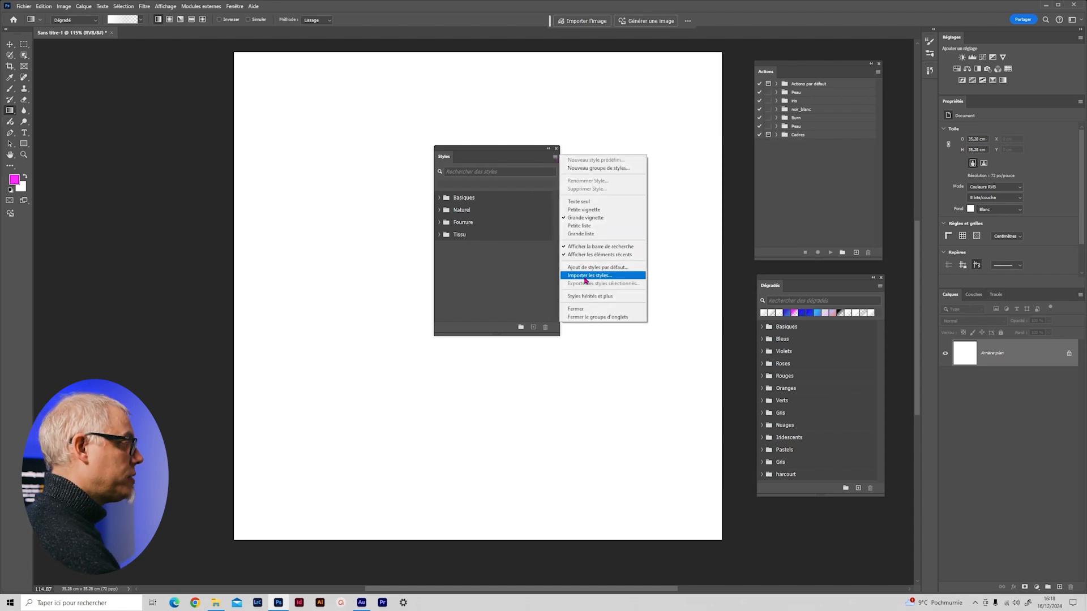
pyautogui.click(601, 277)
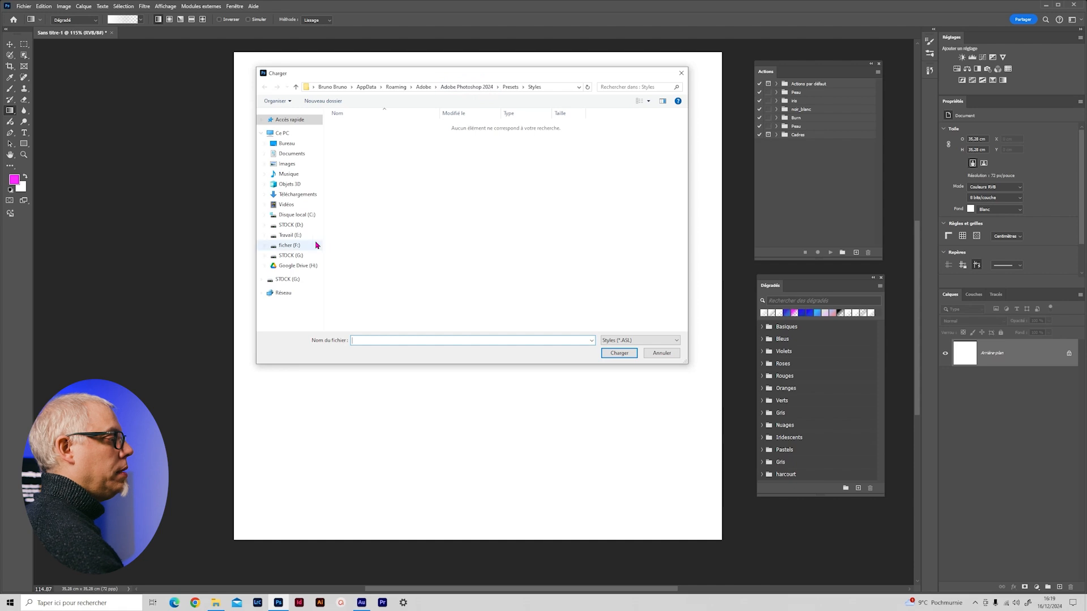
# Load the neon style file from en_cour_surreal > presets > ps24 > styles on Travail (E:), and expand its Néon group
pyautogui.click(292, 237)
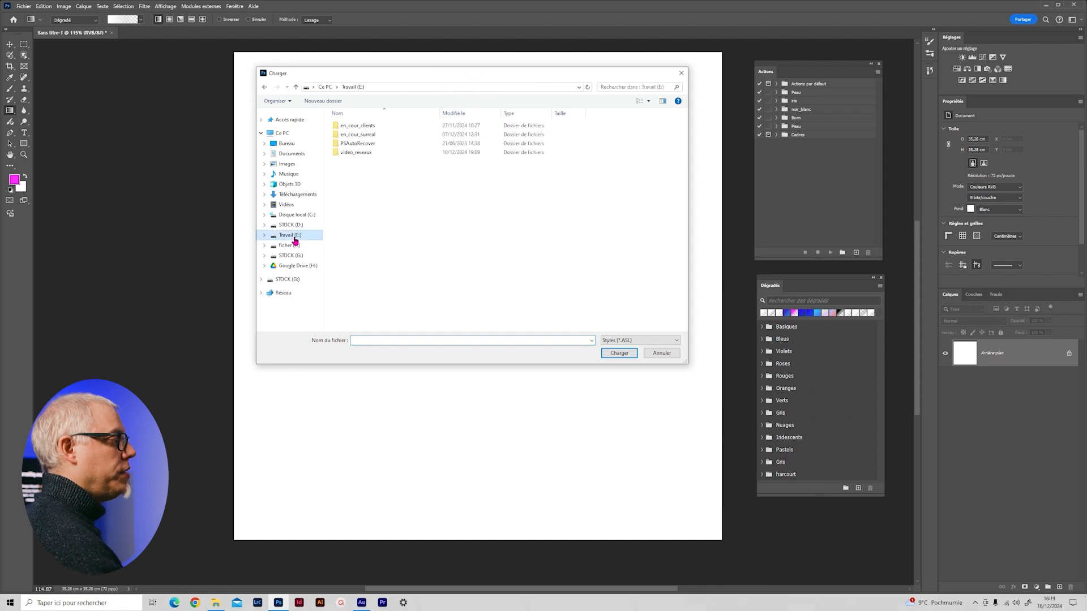
pyautogui.doubleClick(358, 135)
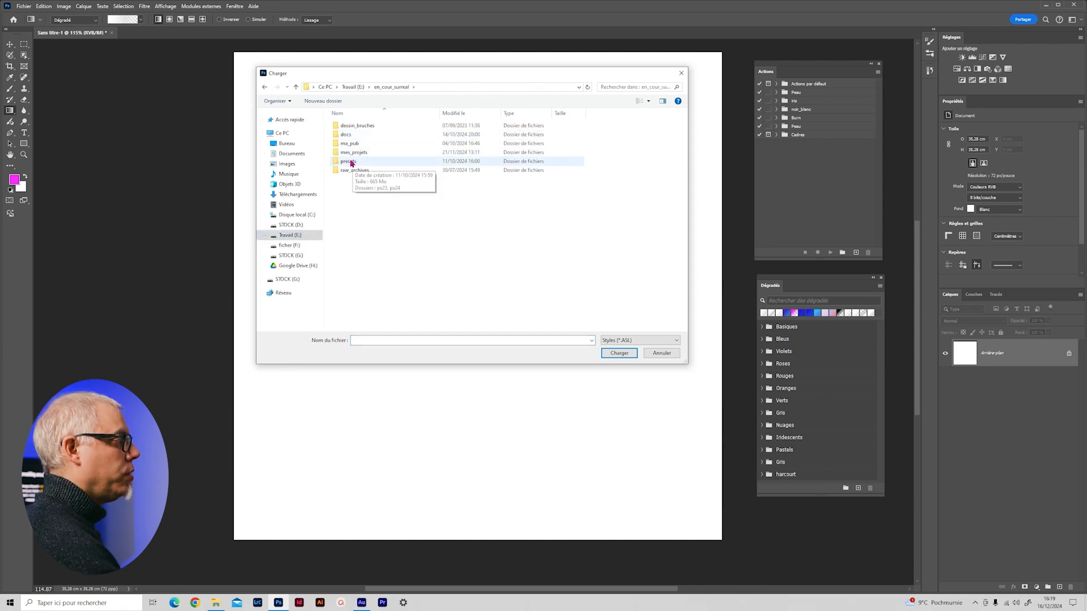
pyautogui.doubleClick(338, 162)
pyautogui.doubleClick(396, 135)
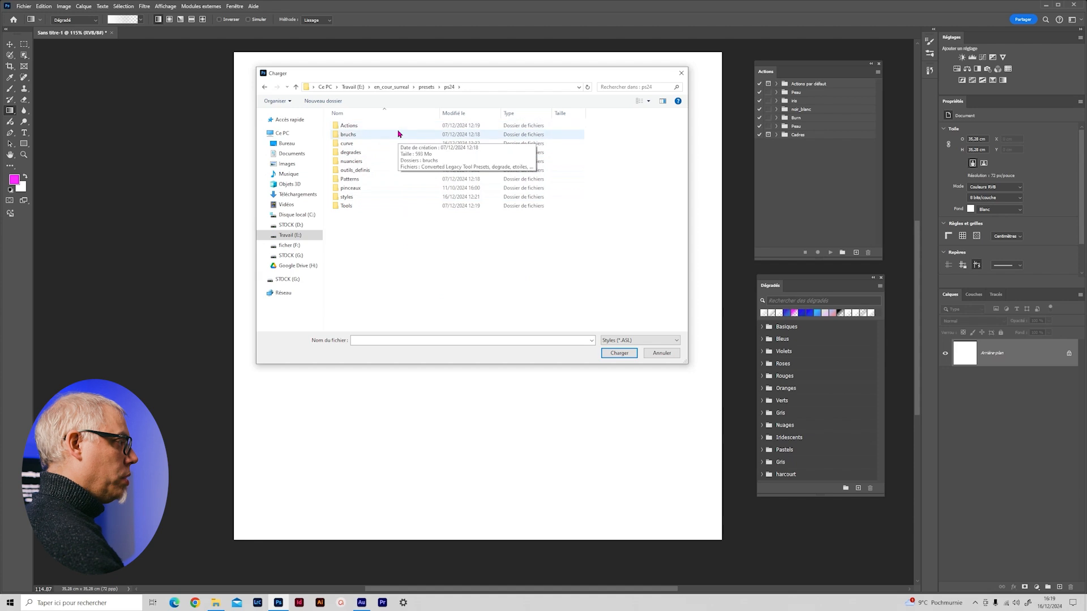
pyautogui.doubleClick(351, 197)
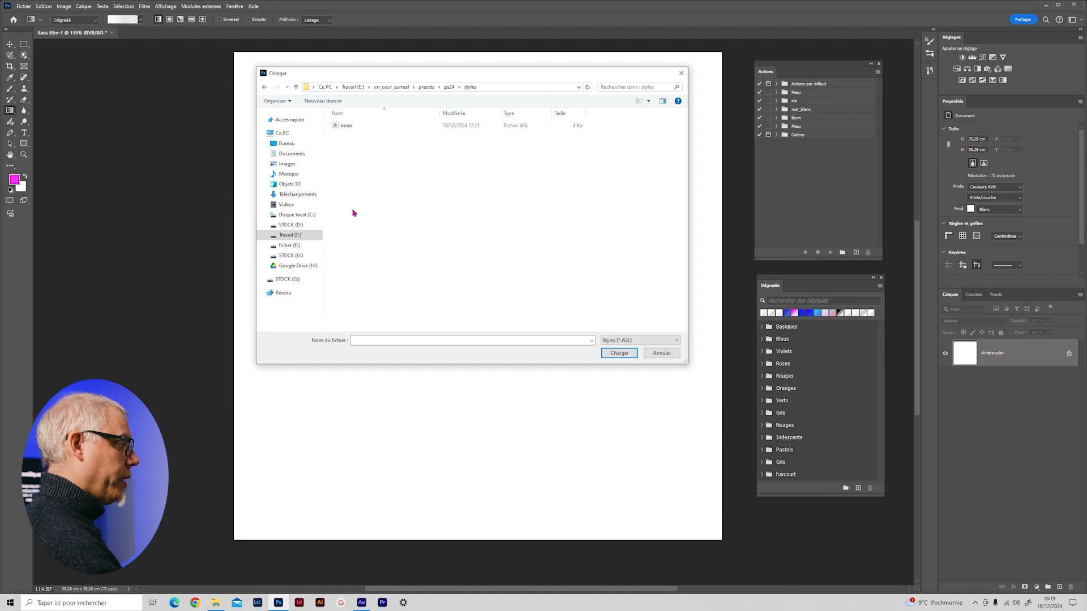
pyautogui.doubleClick(345, 127)
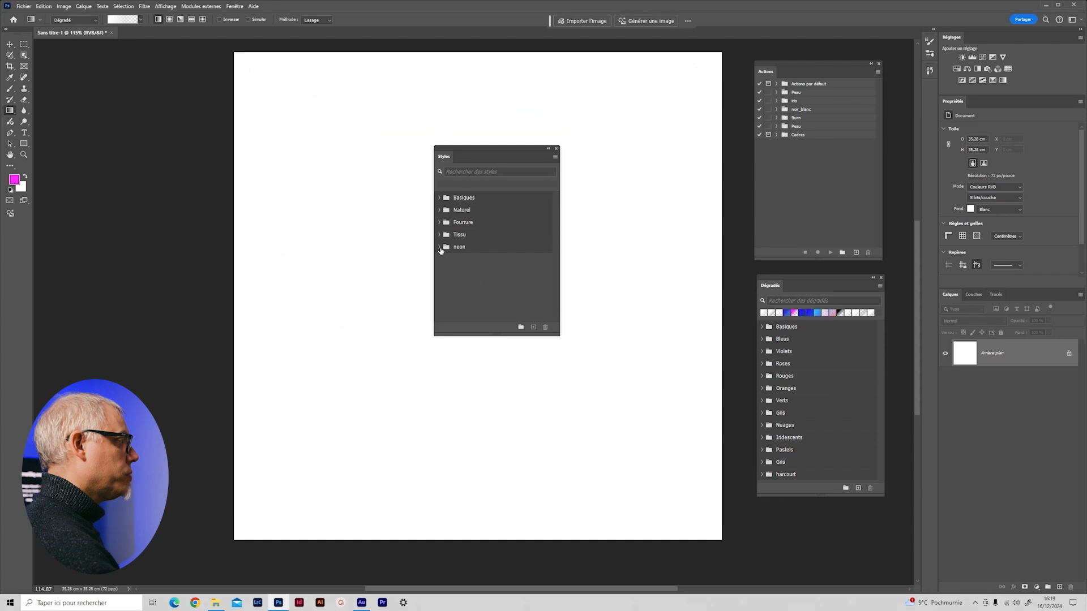
pyautogui.click(440, 248)
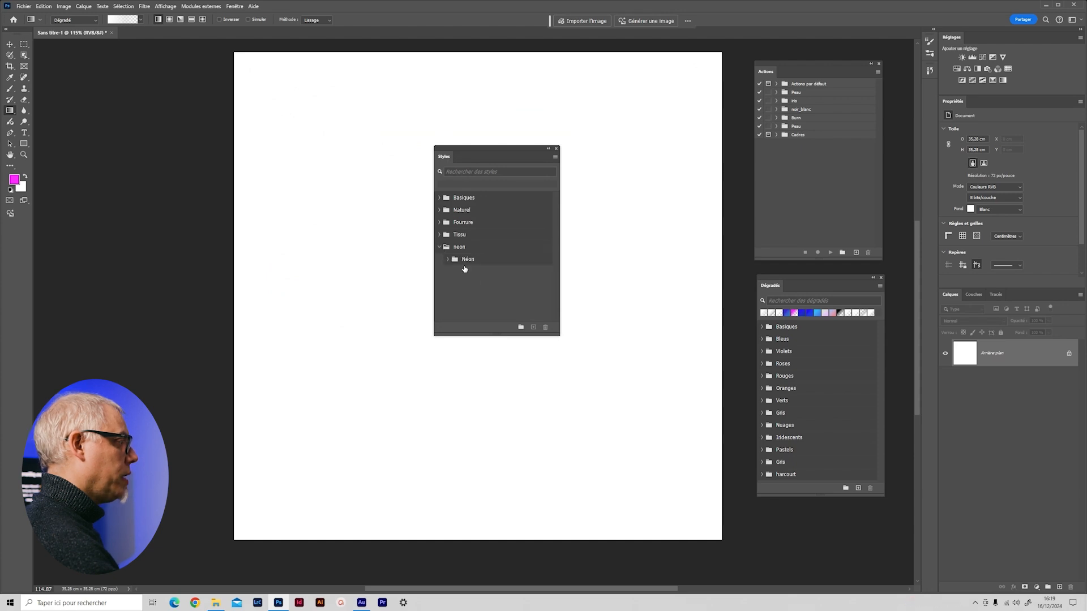
pyautogui.click(447, 260)
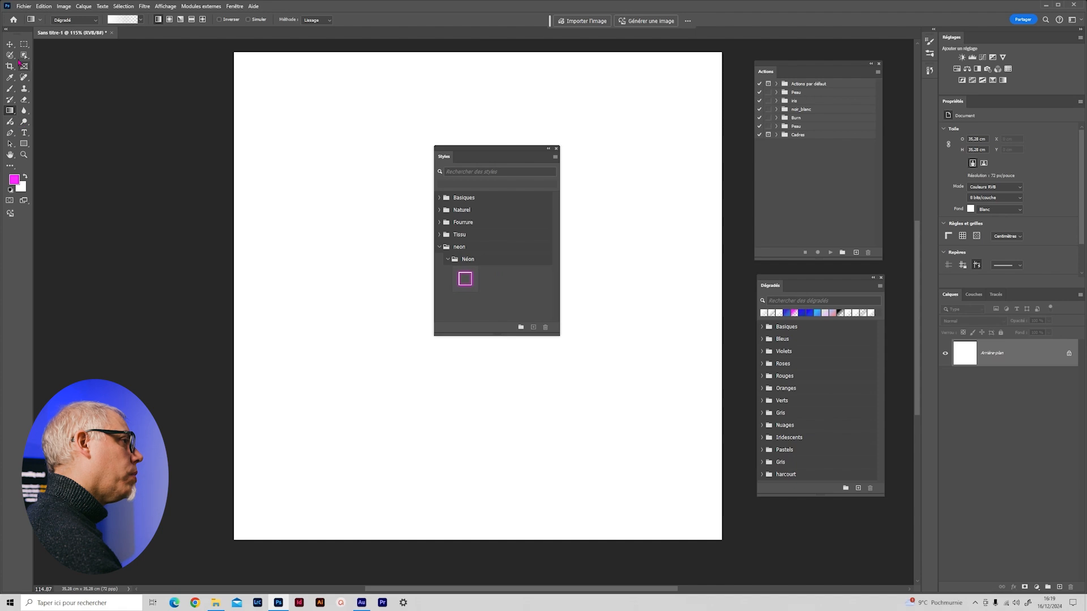
# Add a first name as white text over a black fill layer and enlarge it to about 114 pt, clear of the Styles panel
pyautogui.click(24, 133)
pyautogui.click(292, 349)
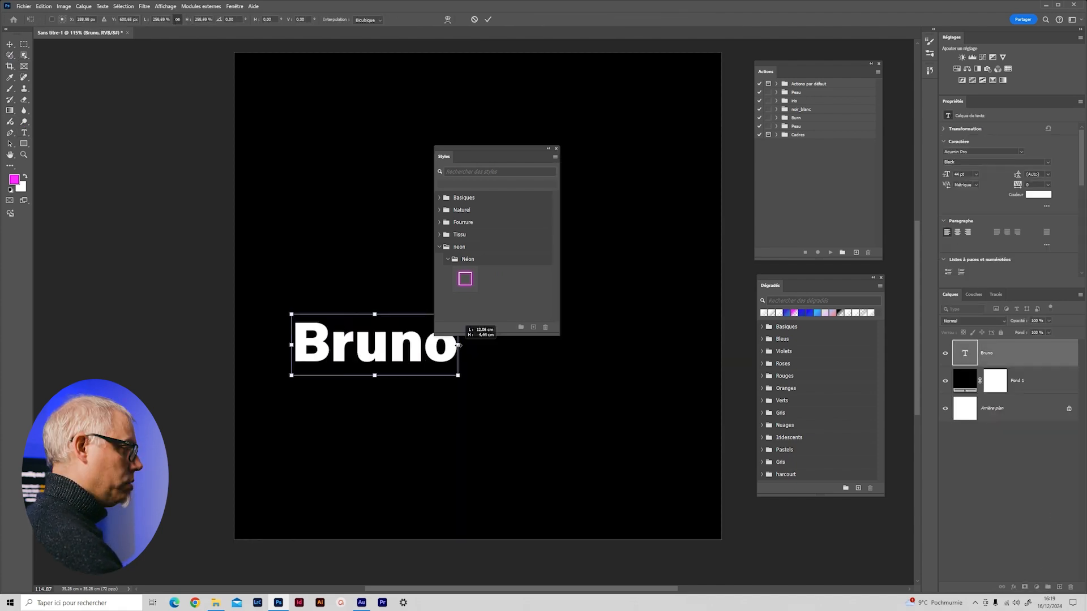
pyautogui.moveTo(477, 151); pyautogui.dragTo(586, 104)
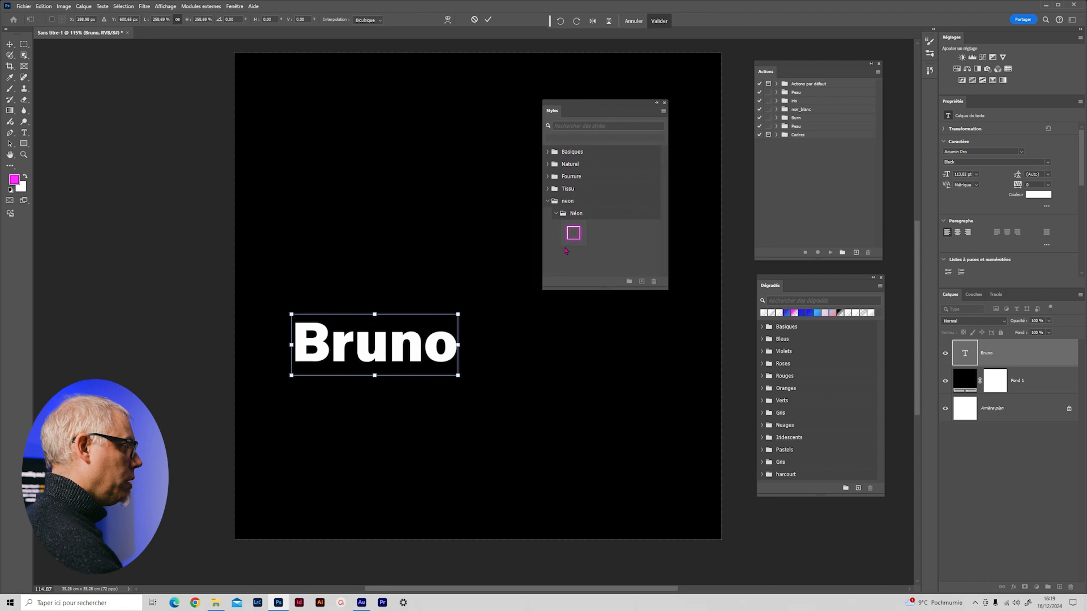
pyautogui.press('Return')
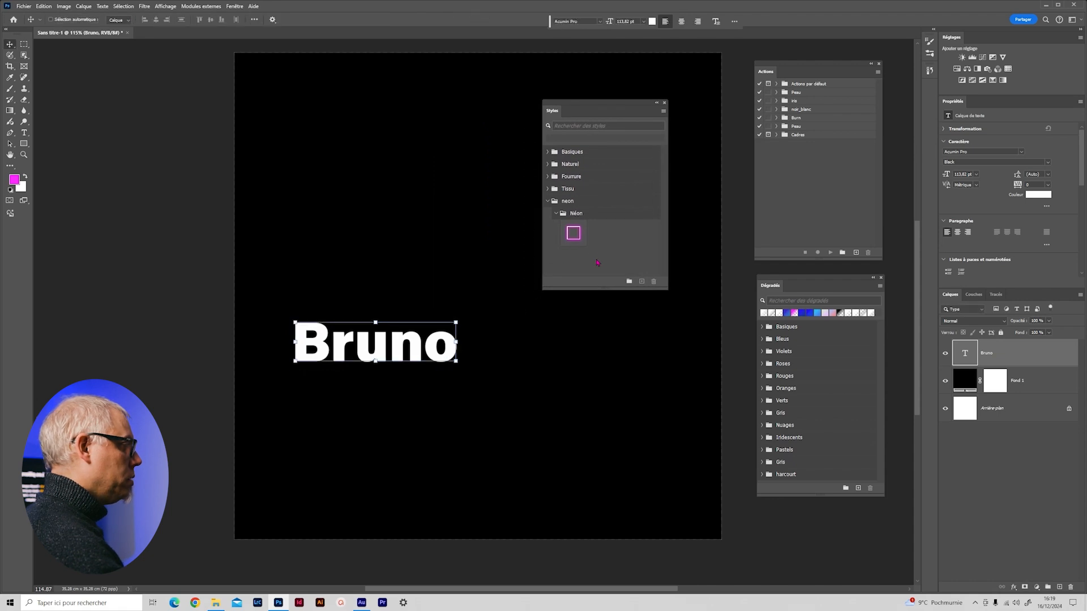
# Apply the imported Néon style to the text layer and move the text to the upper part of the canvas
pyautogui.click(575, 235)
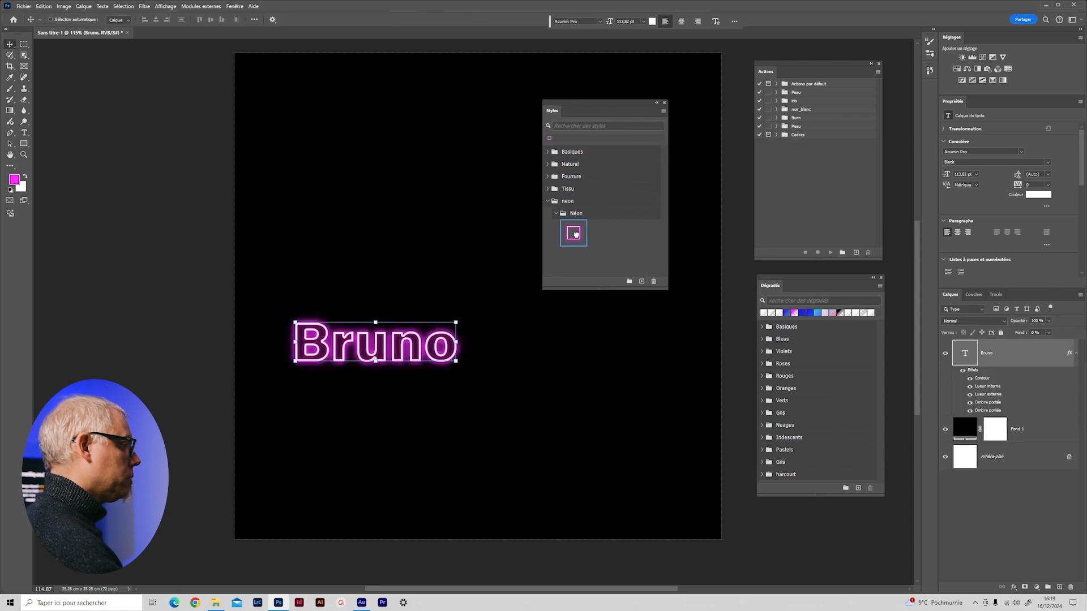
pyautogui.moveTo(397, 353); pyautogui.dragTo(397, 225)
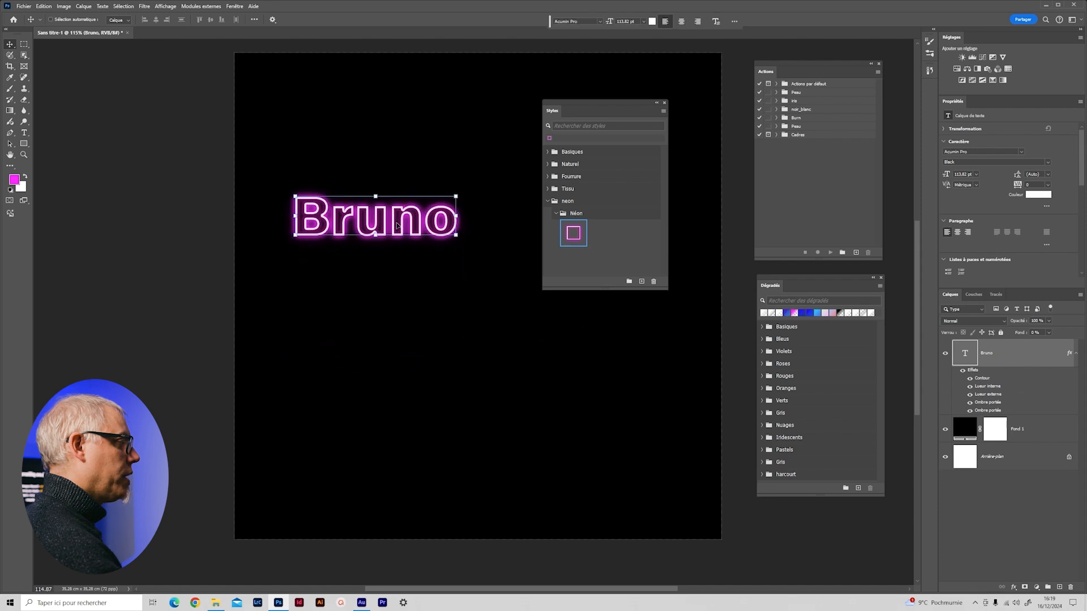
pyautogui.click(955, 516)
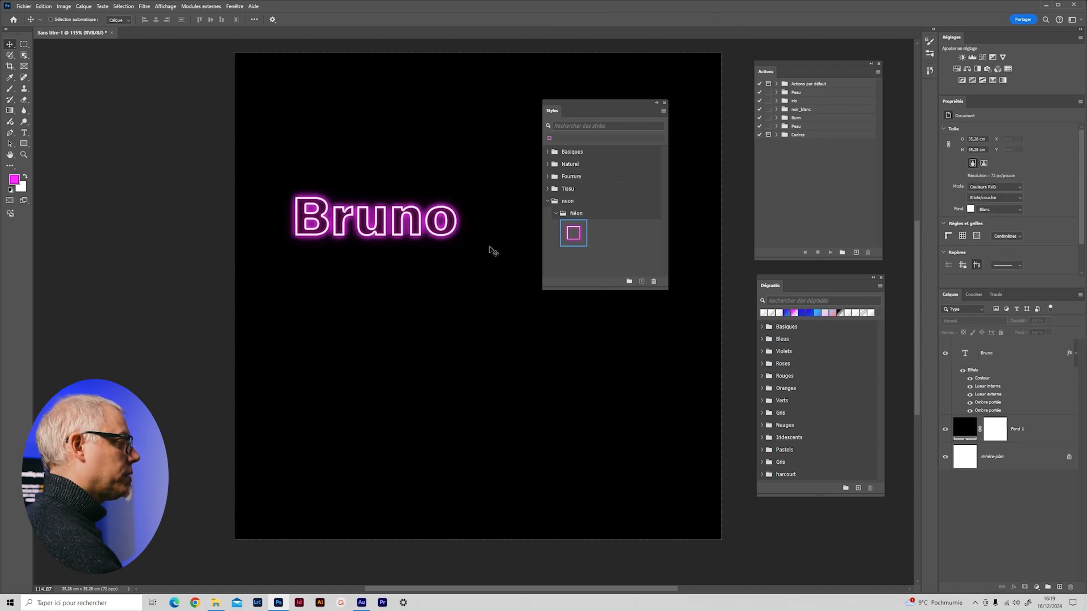
# Collapse the neon style group and move the Styles panel off the canvas, back beside the toolbar
pyautogui.click(555, 213)
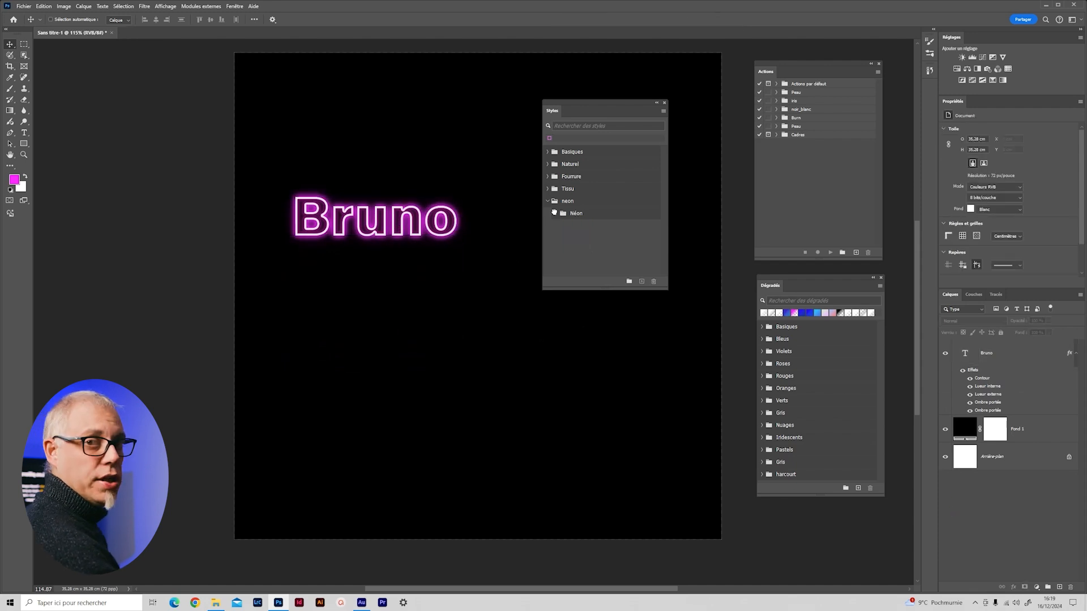
pyautogui.click(548, 202)
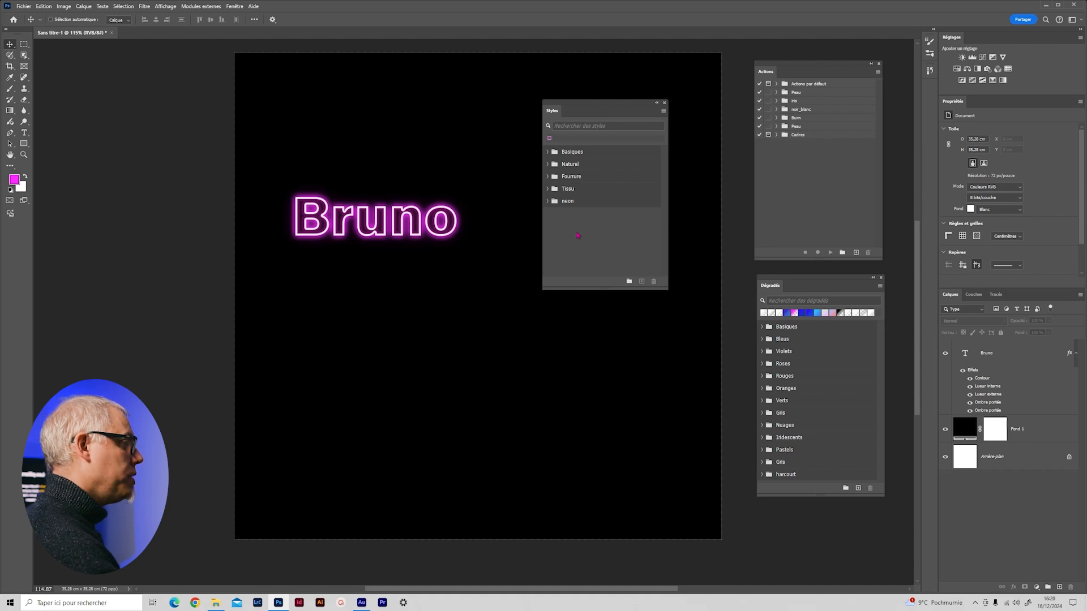
pyautogui.moveTo(655, 108); pyautogui.dragTo(180, 82)
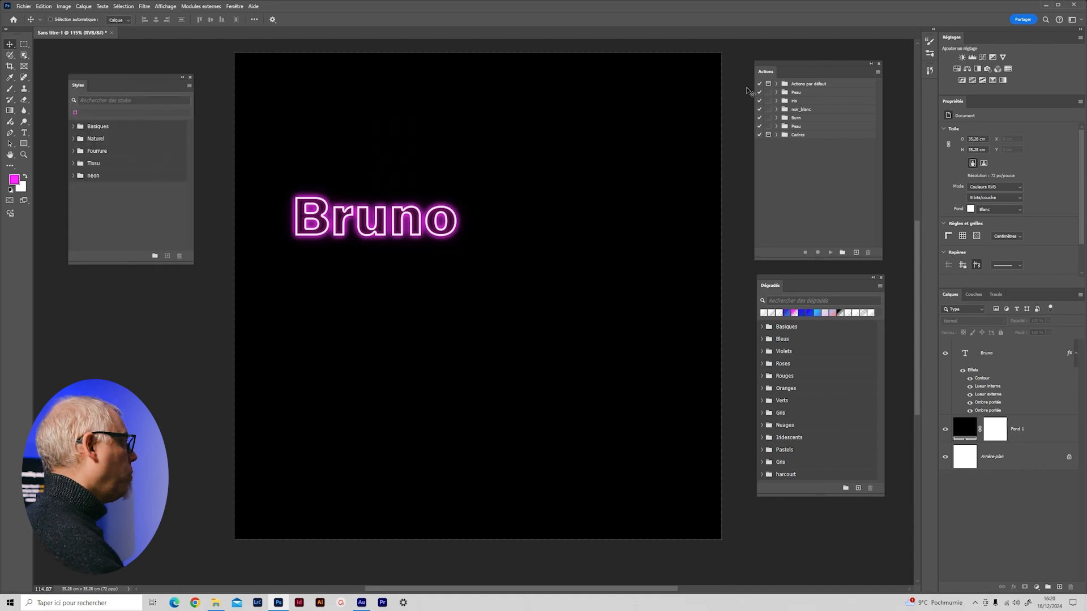
# Open the Brushes panel, check the options available for Brush Settings, and return to the brush list
pyautogui.click(930, 53)
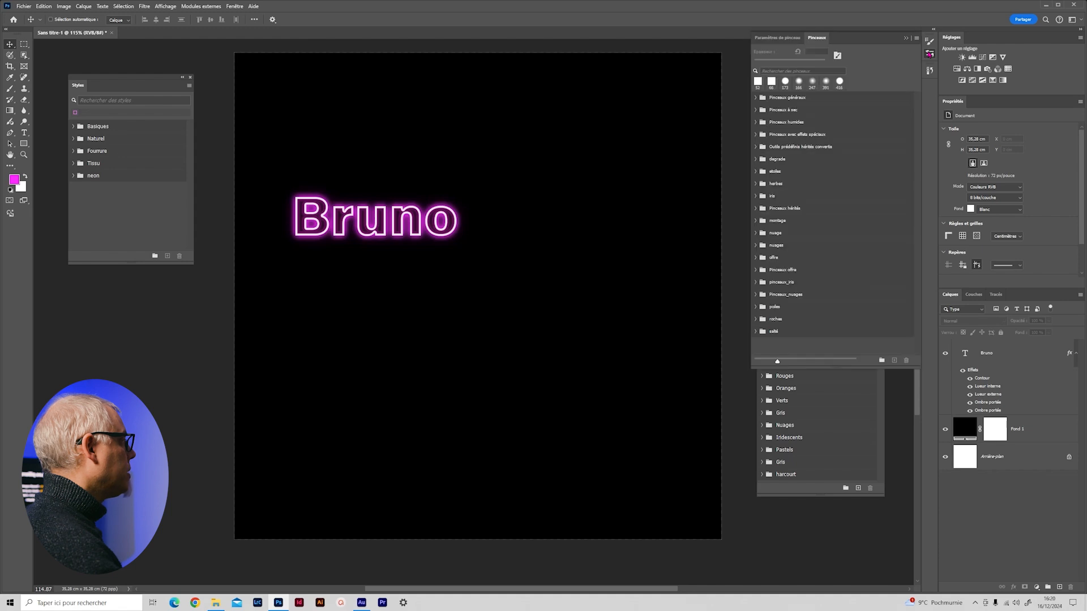
pyautogui.click(762, 41)
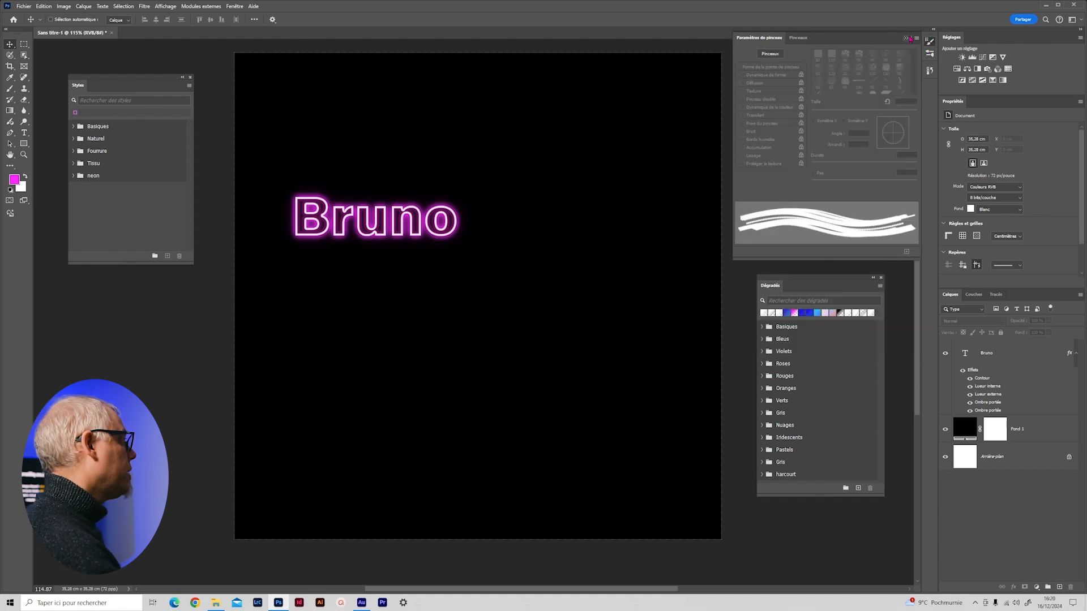
pyautogui.click(916, 39)
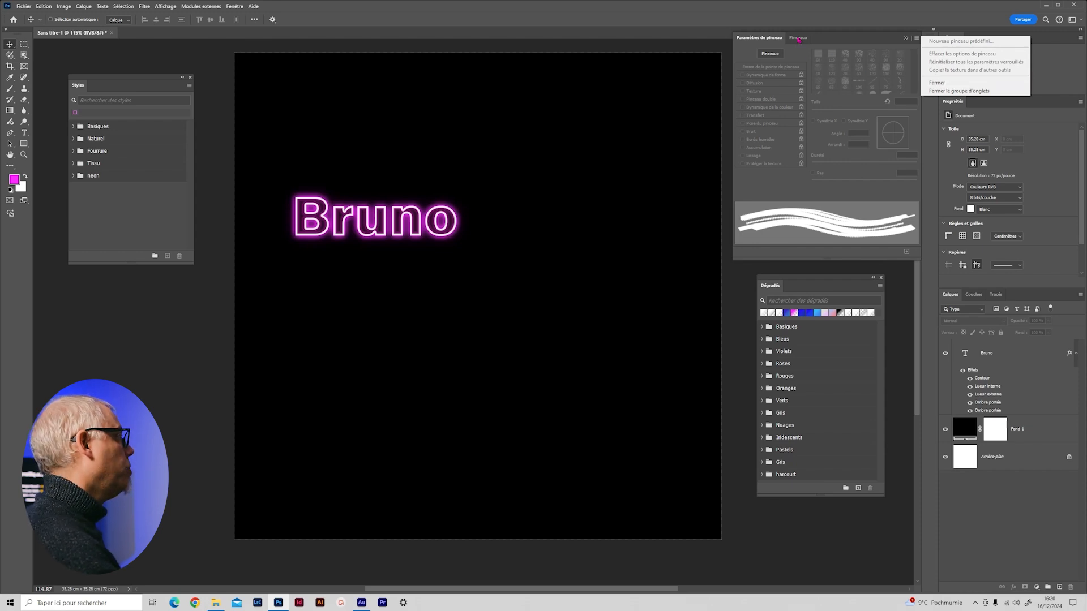
pyautogui.click(798, 38)
pyautogui.click(807, 38)
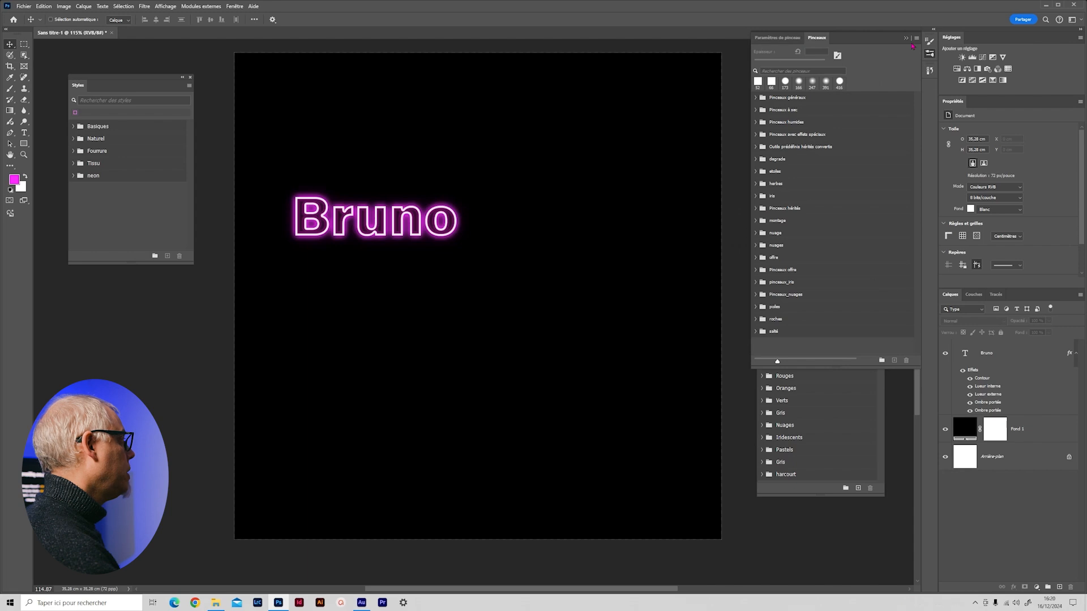
# Import the etoiles brush file from en_cour_surreal > presets > ps24 > bruchs and expand its newly added group
pyautogui.click(918, 38)
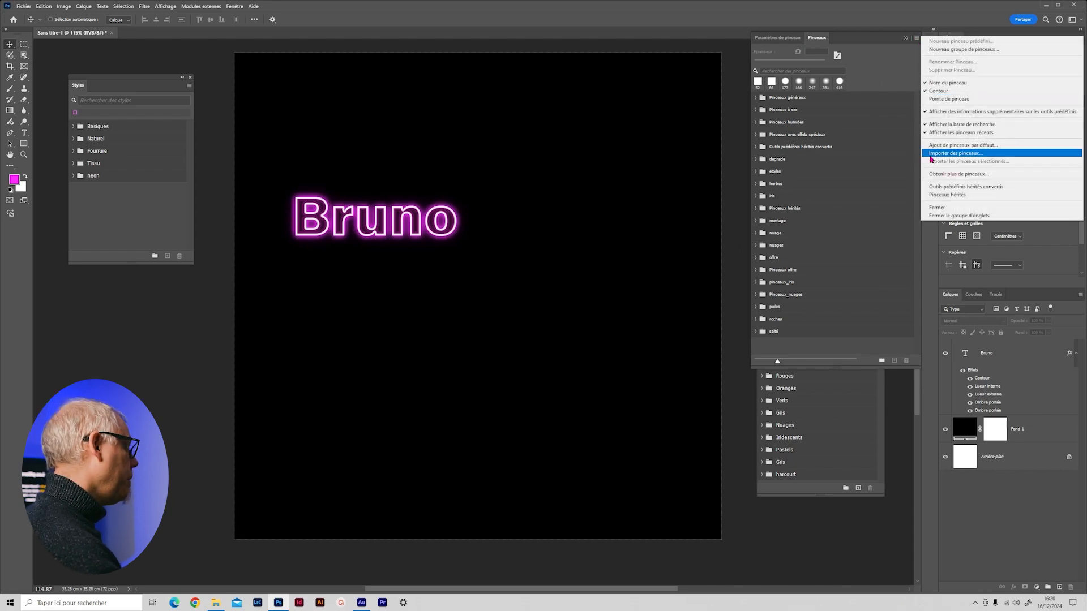
pyautogui.click(962, 154)
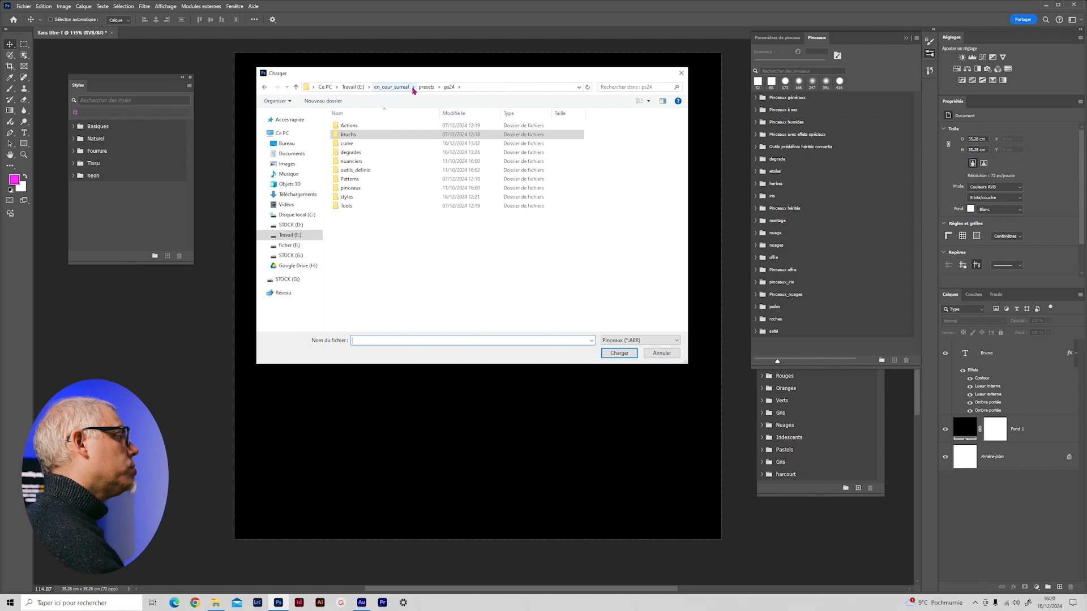
pyautogui.click(350, 136)
pyautogui.doubleClick(349, 136)
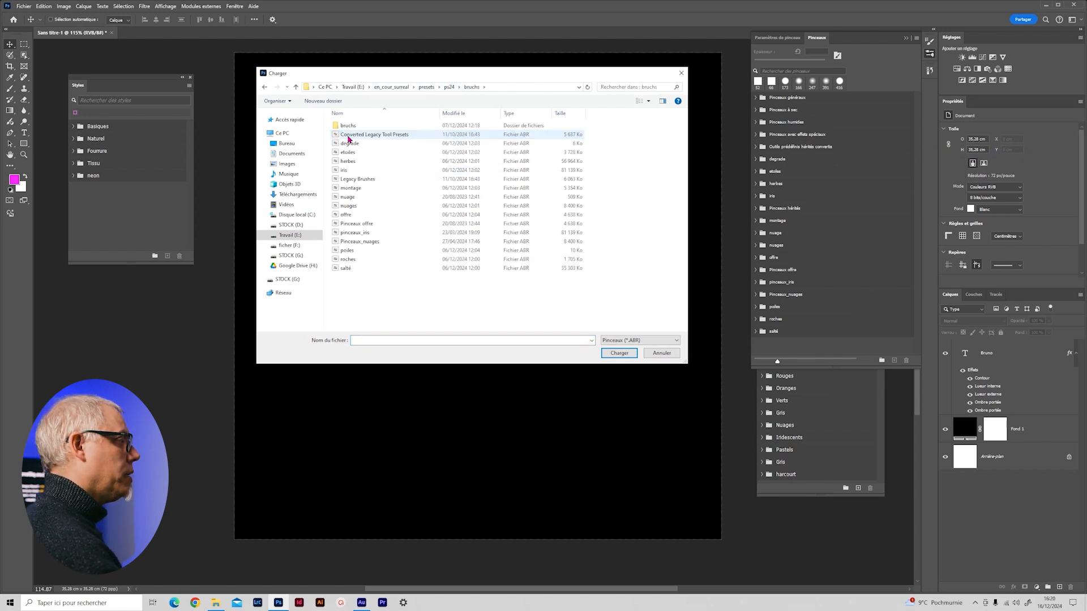
pyautogui.doubleClick(349, 153)
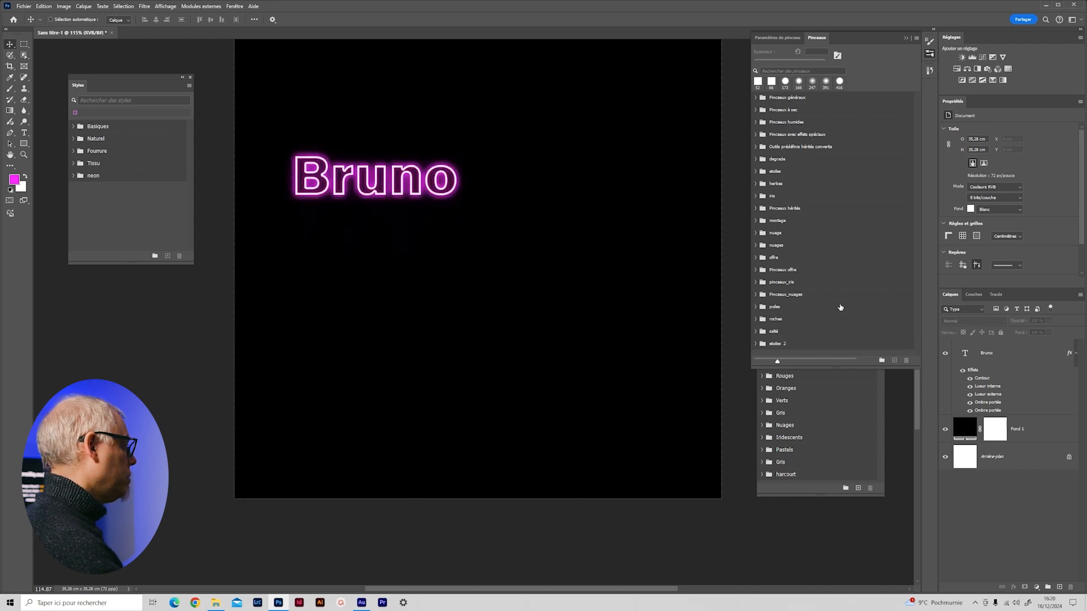
pyautogui.click(756, 344)
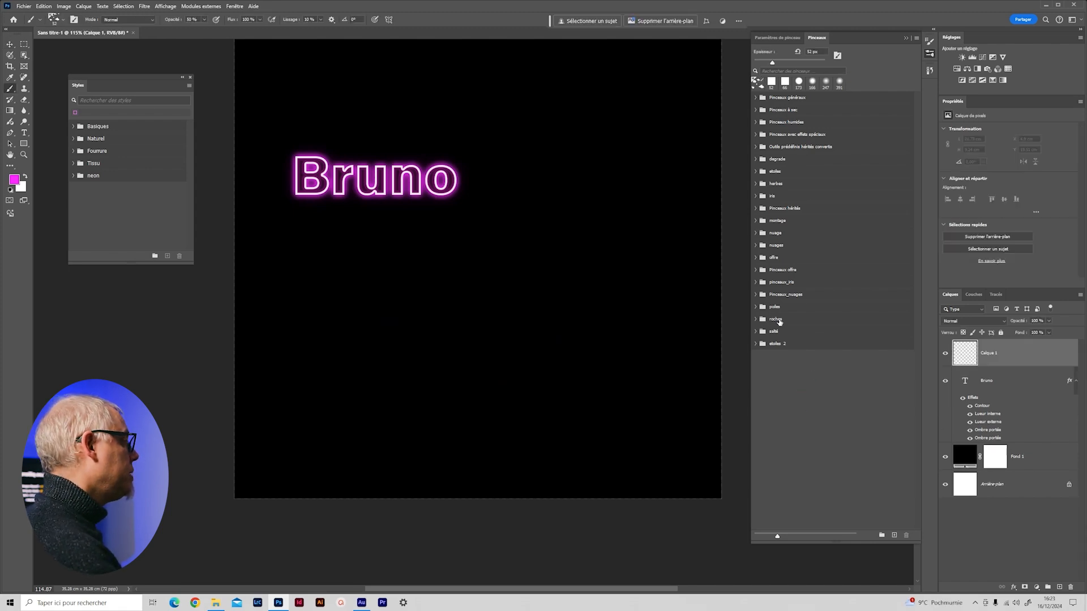
# Paint a wavy magenta stroke about 20 cm wide below the text with the roche débris 1 551 brush, and collapse the roches group
pyautogui.click(776, 320)
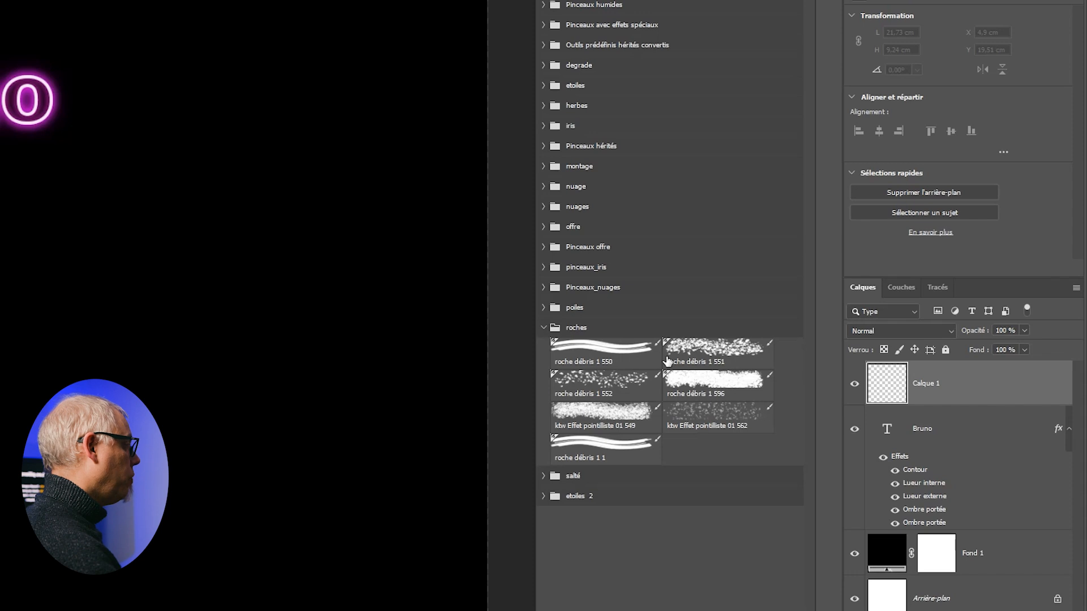
pyautogui.click(668, 361)
pyautogui.moveTo(315, 345)
pyautogui.mouseDown()
pyautogui.moveTo(396, 359)
pyautogui.moveTo(578, 323)
pyautogui.mouseUp()
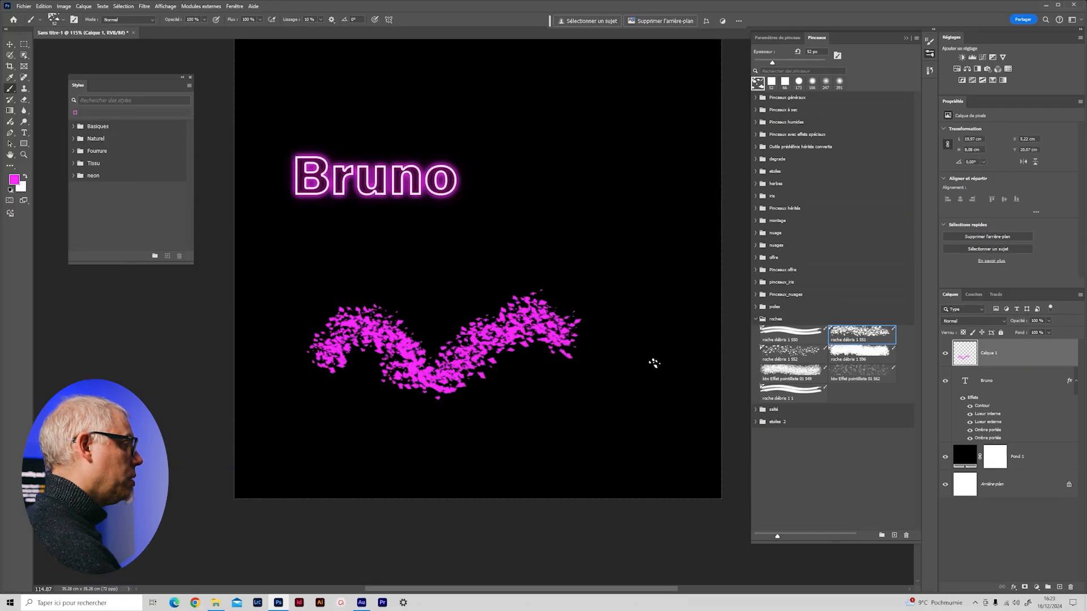
pyautogui.click(786, 323)
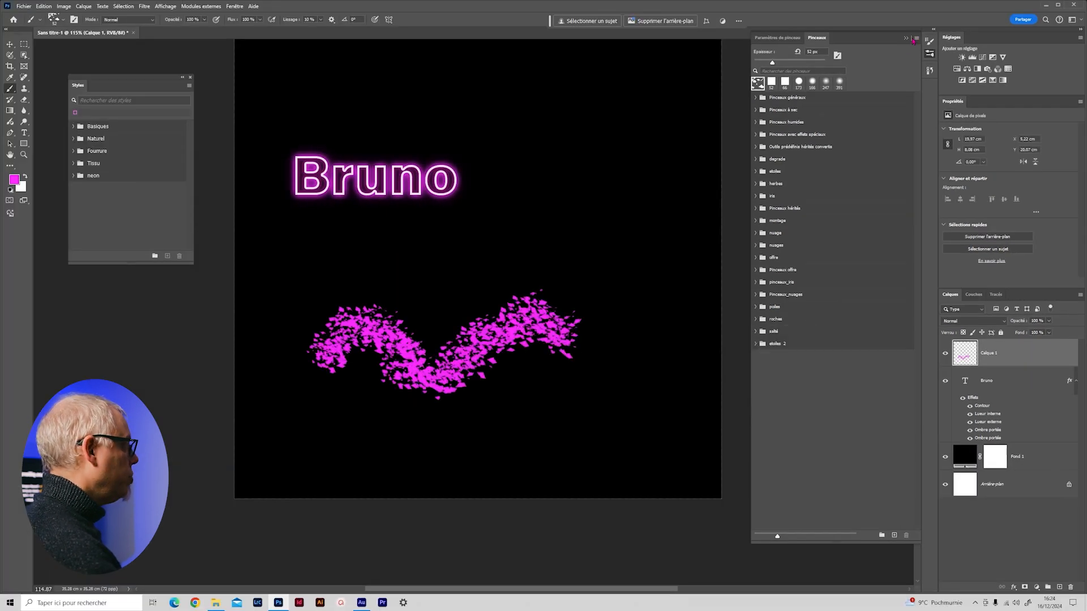
# Select the roches brush group and check whether the brush options allow exporting it as a whole
pyautogui.click(917, 37)
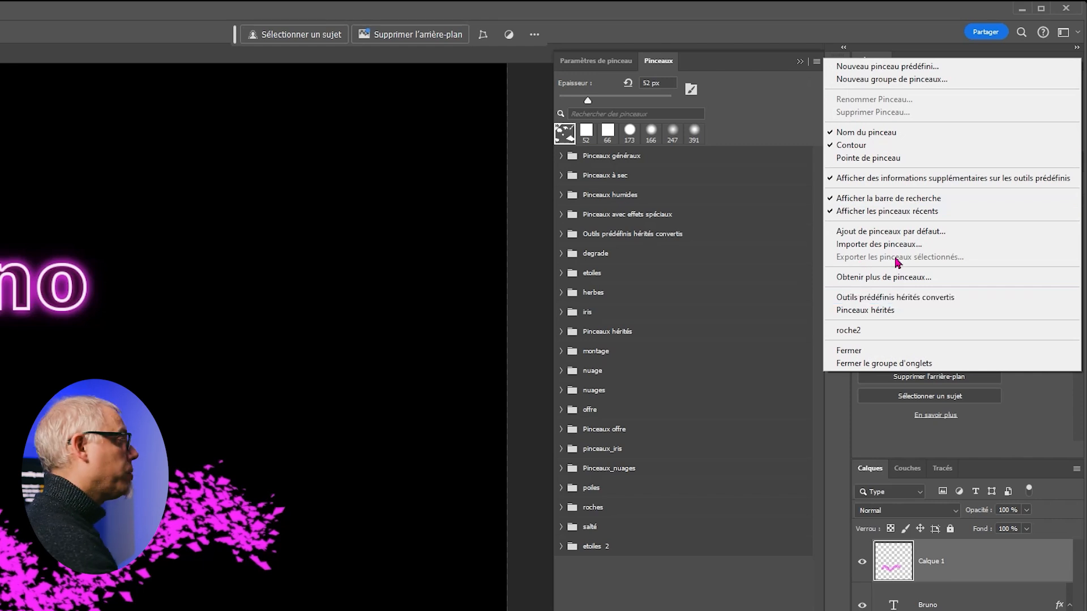
pyautogui.click(865, 337)
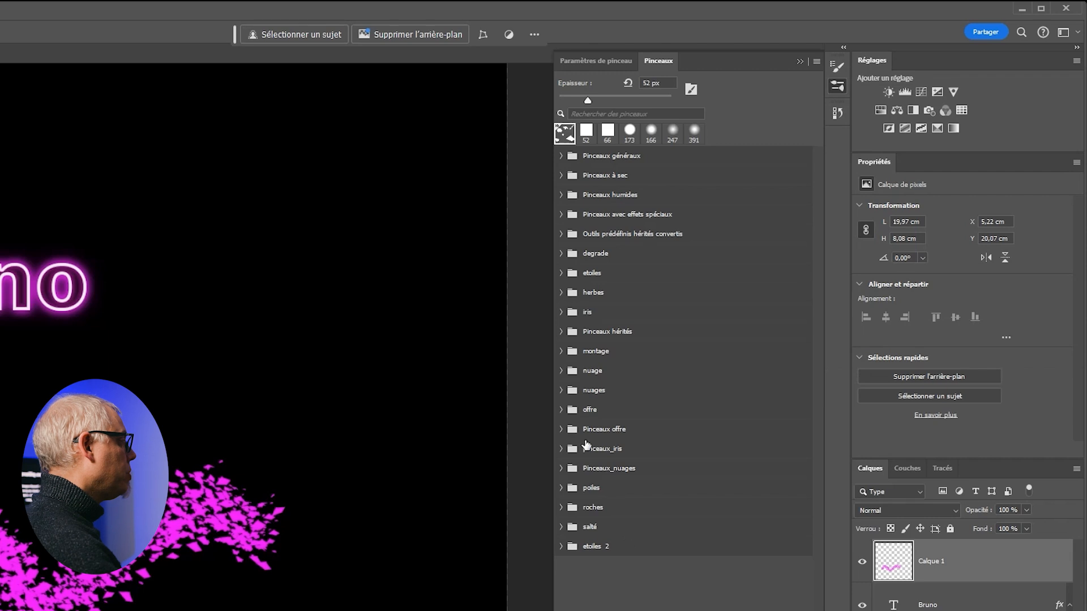
pyautogui.click(574, 512)
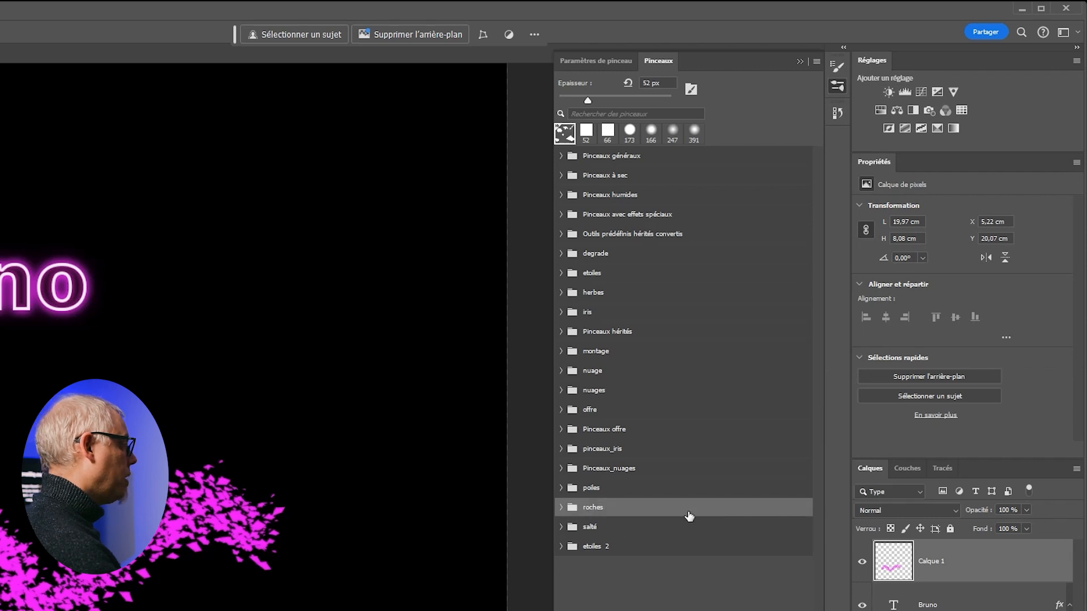
pyautogui.click(817, 63)
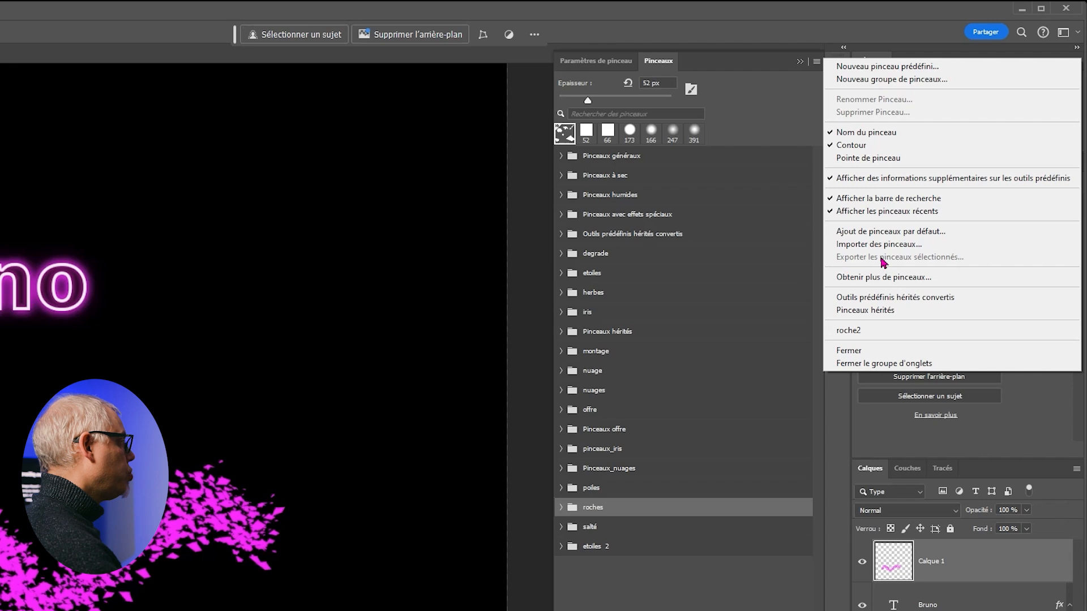
pyautogui.click(620, 565)
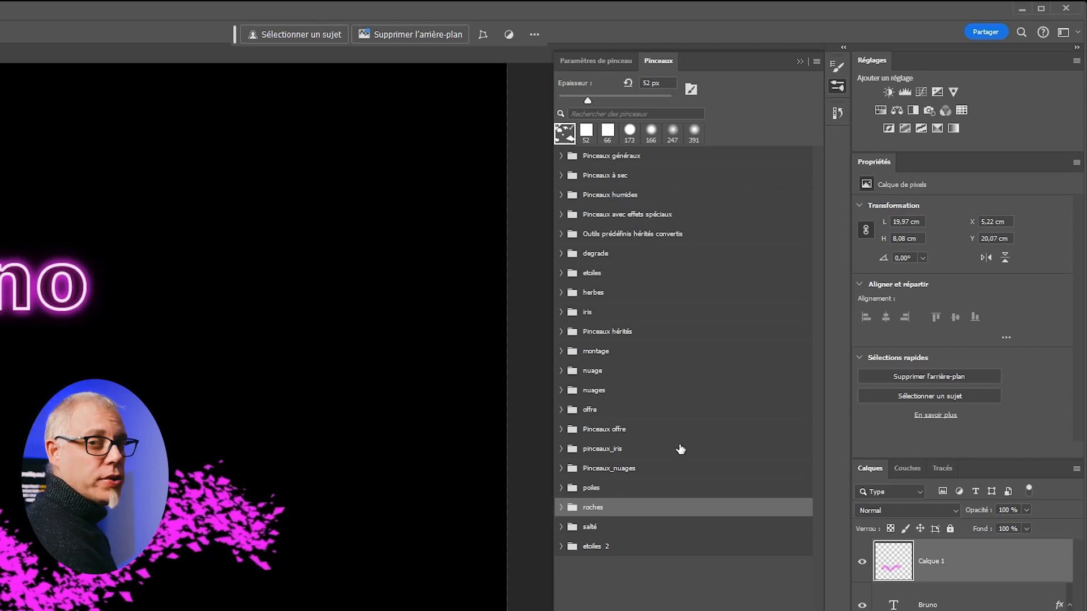
# Expand the roches group, select all its brushes from roche débris 1 550 to roche débris 1 1, and start exporting the selection
pyautogui.click(561, 507)
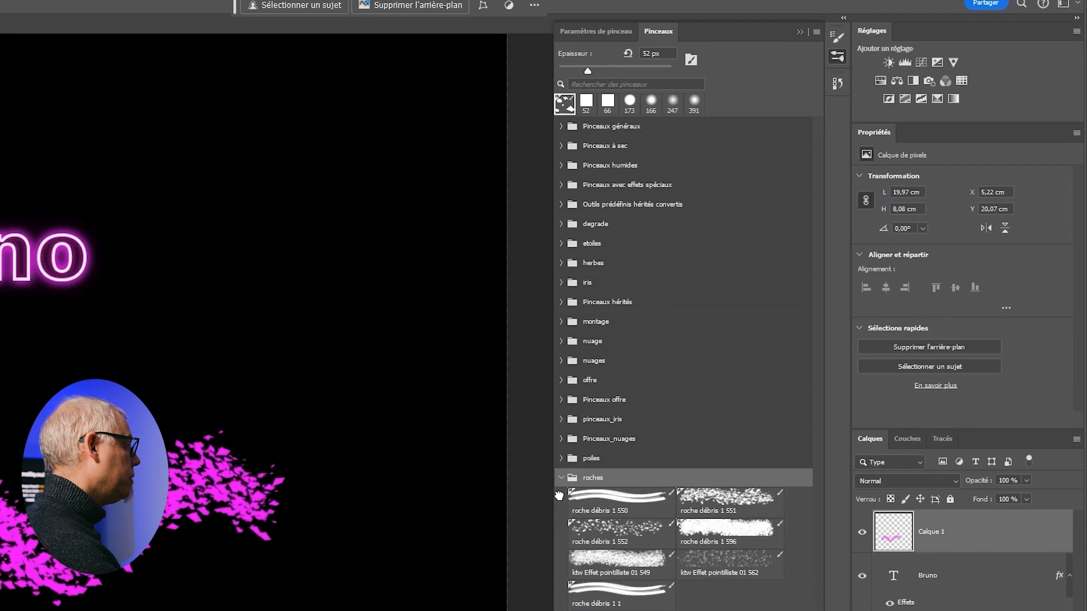
pyautogui.click(622, 572)
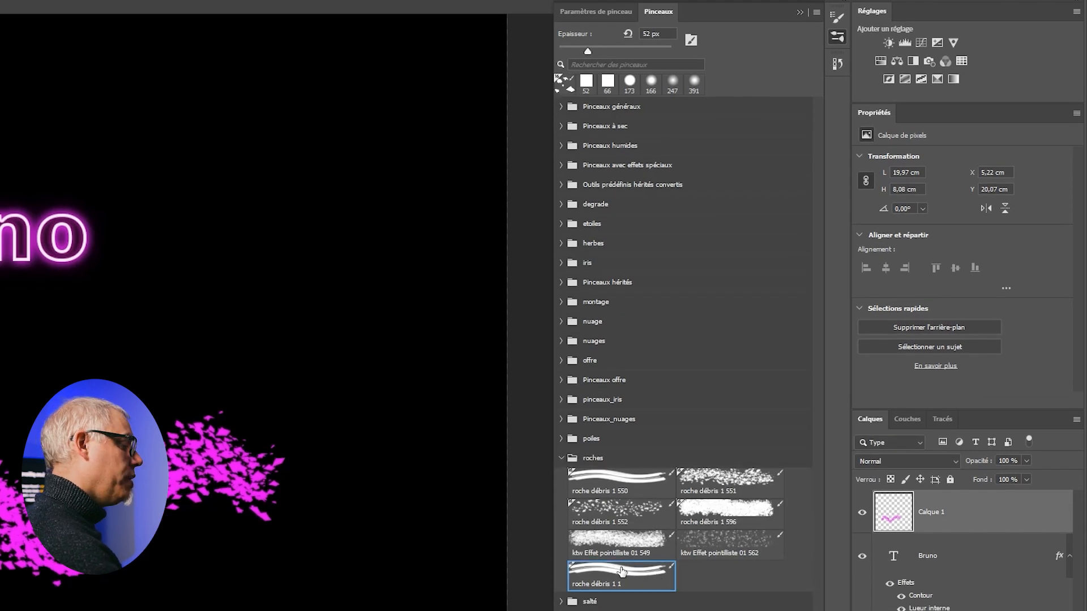
pyautogui.keyDown('shift'); pyautogui.click(616, 478); pyautogui.keyUp('shift')
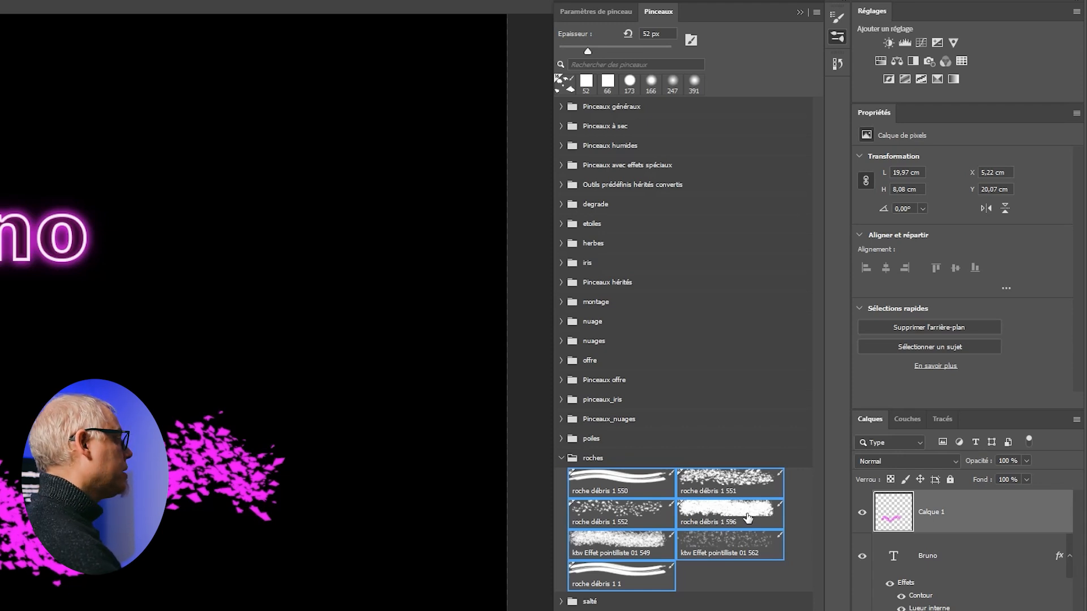
pyautogui.click(817, 12)
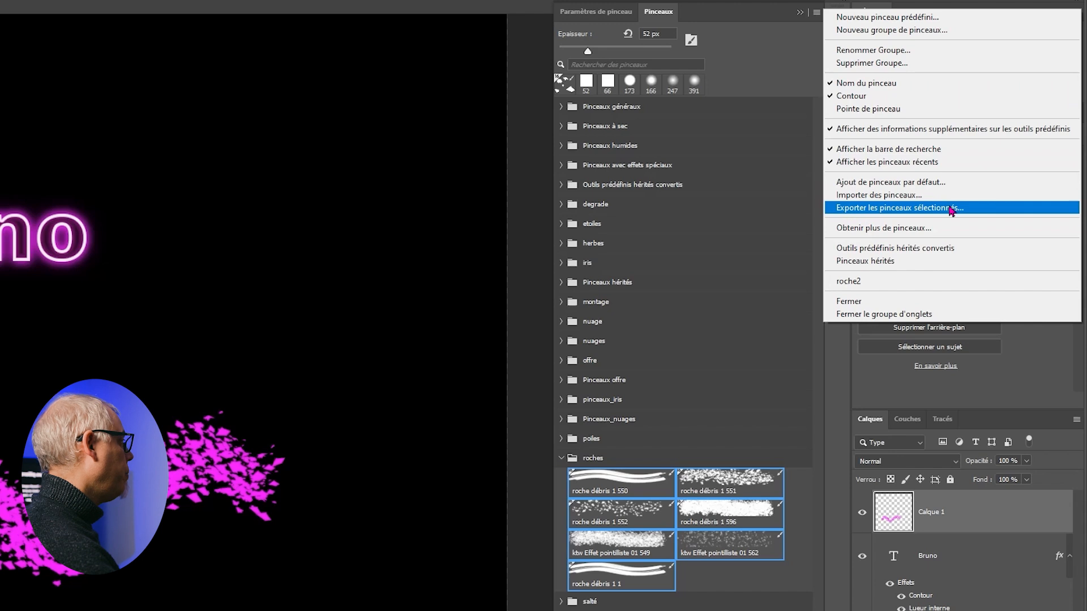
pyautogui.click(900, 209)
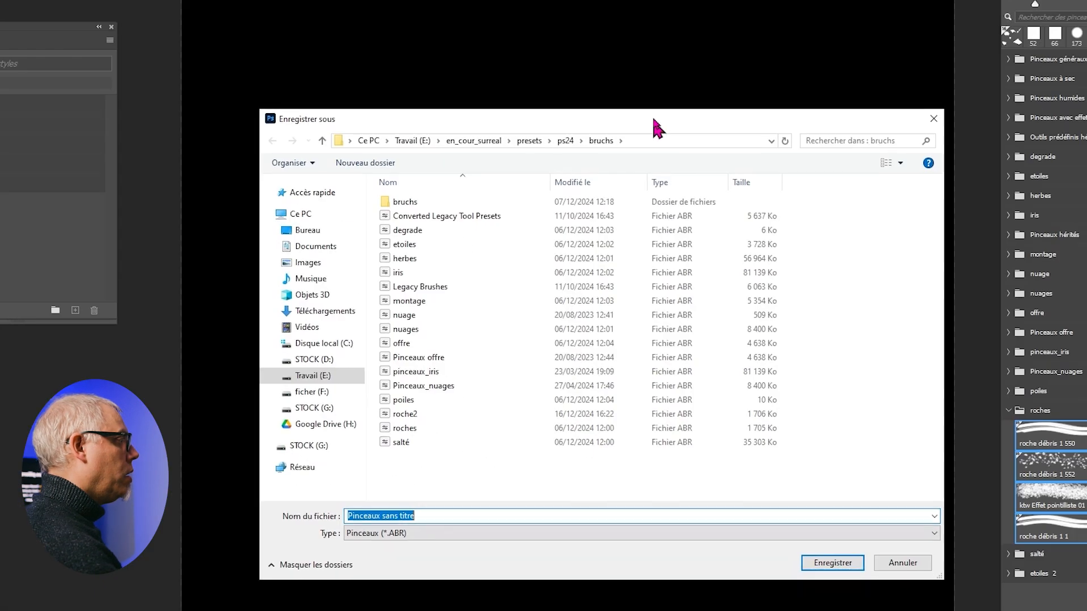
# Save the exported brushes as roche3 in the presets > ps24 > bruchs folder
pyautogui.moveTo(654, 120); pyautogui.dragTo(651, 40)
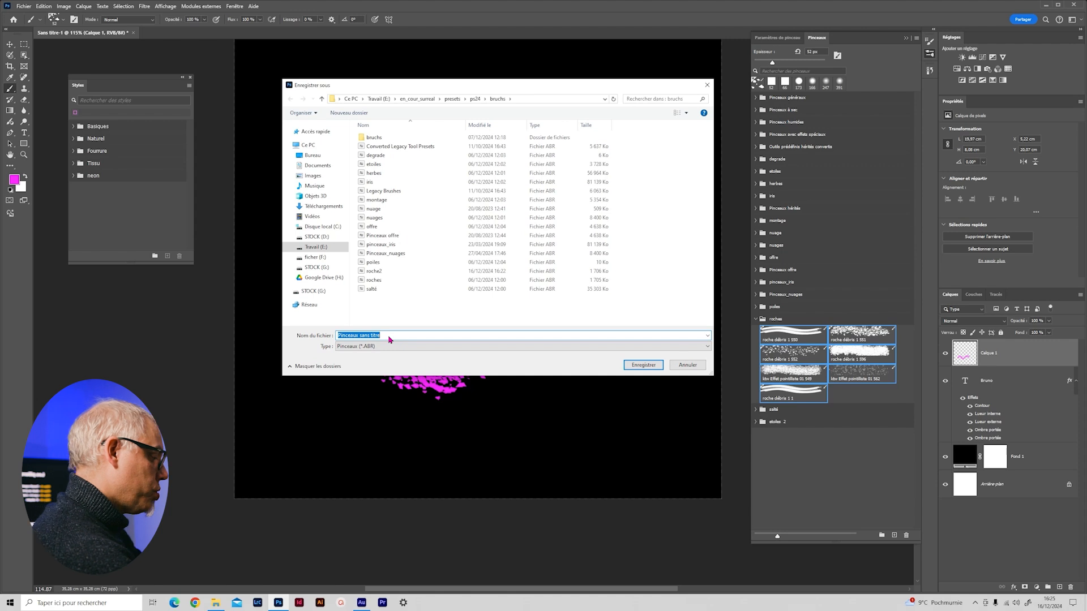
pyautogui.write('roche')
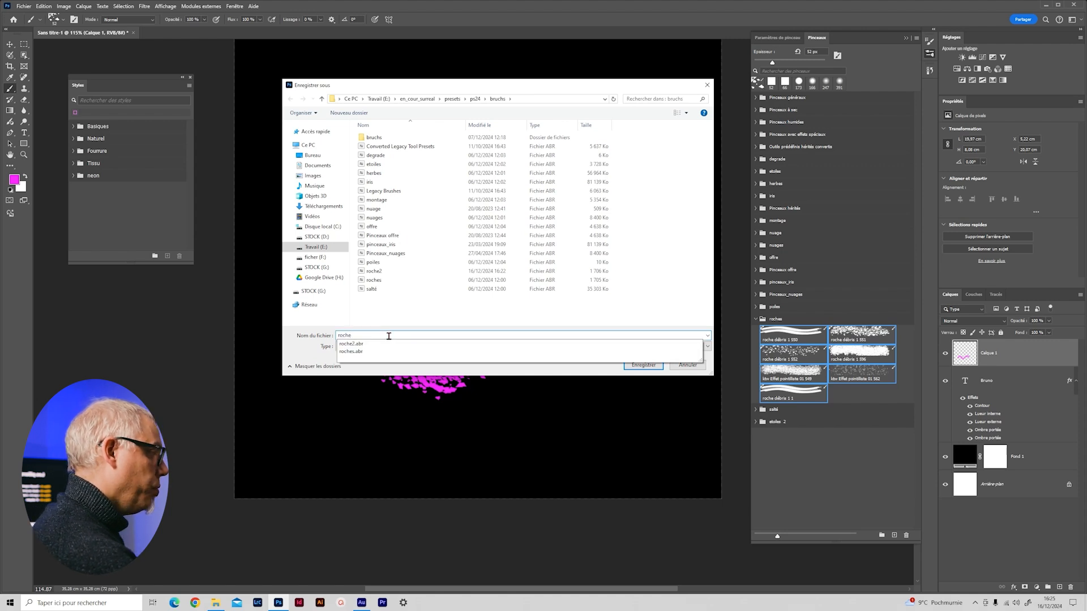
pyautogui.write('2')
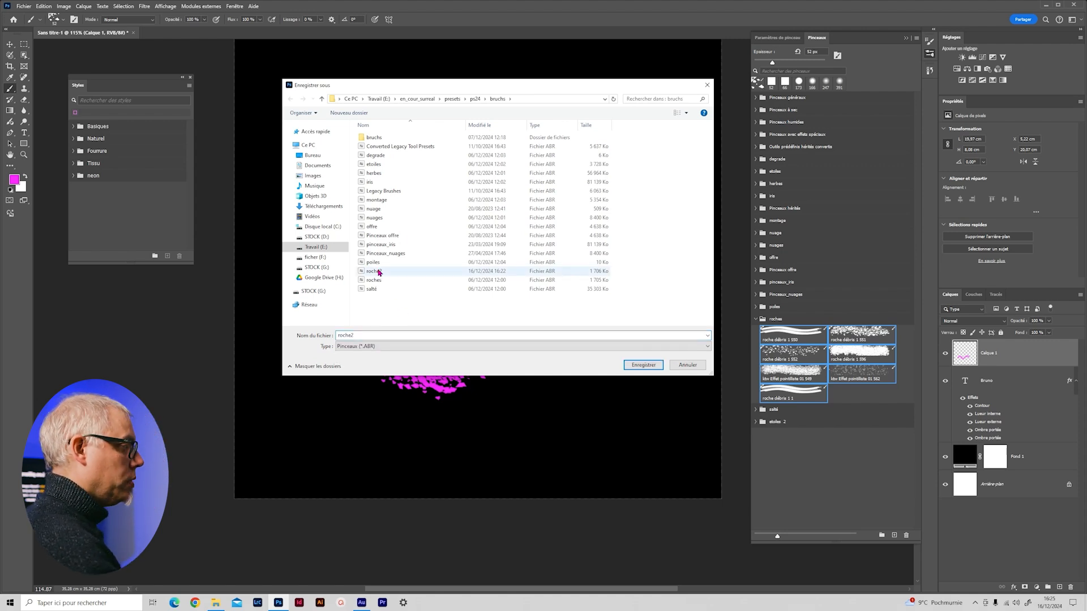
pyautogui.doubleClick(364, 335)
pyautogui.click(361, 335)
pyautogui.press('BackSpace')
pyautogui.write('3')
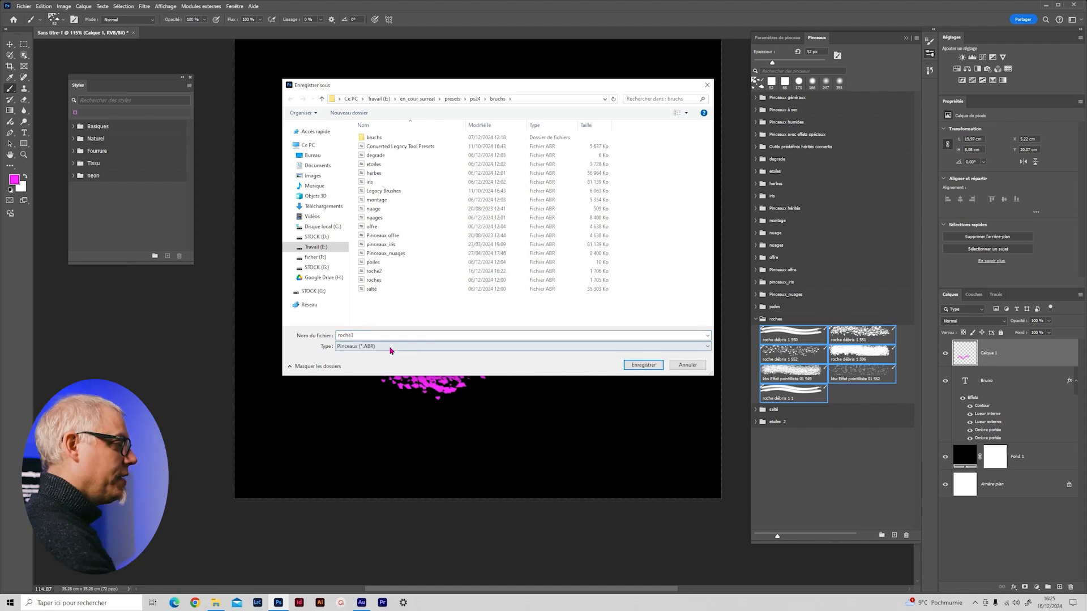
pyautogui.click(643, 364)
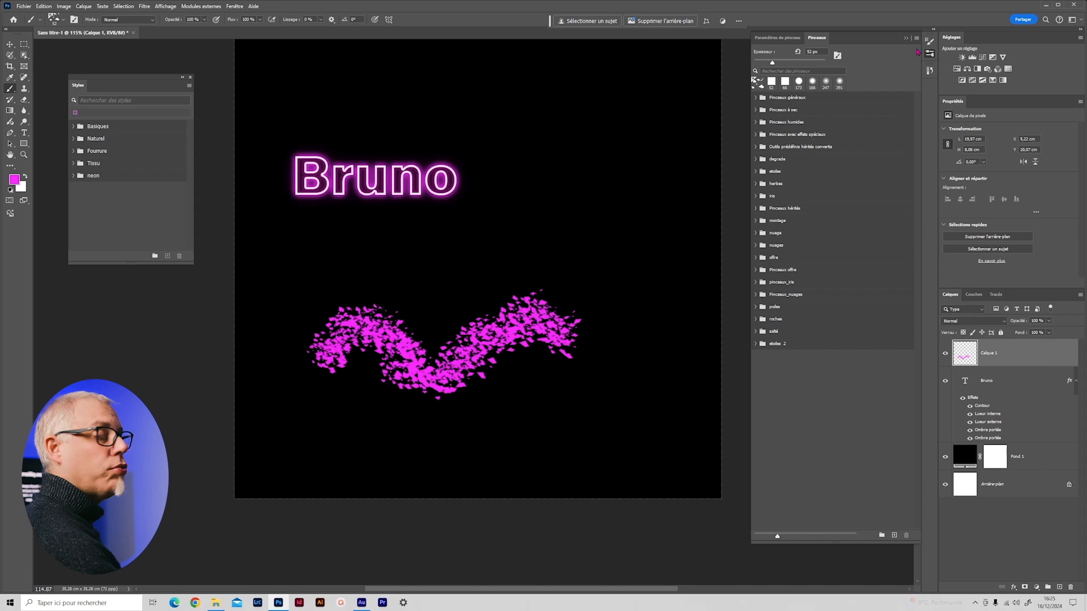
# Import the roche3 brush file from presets > ps24 > bruchs and check the brushes inside its new group
pyautogui.click(916, 38)
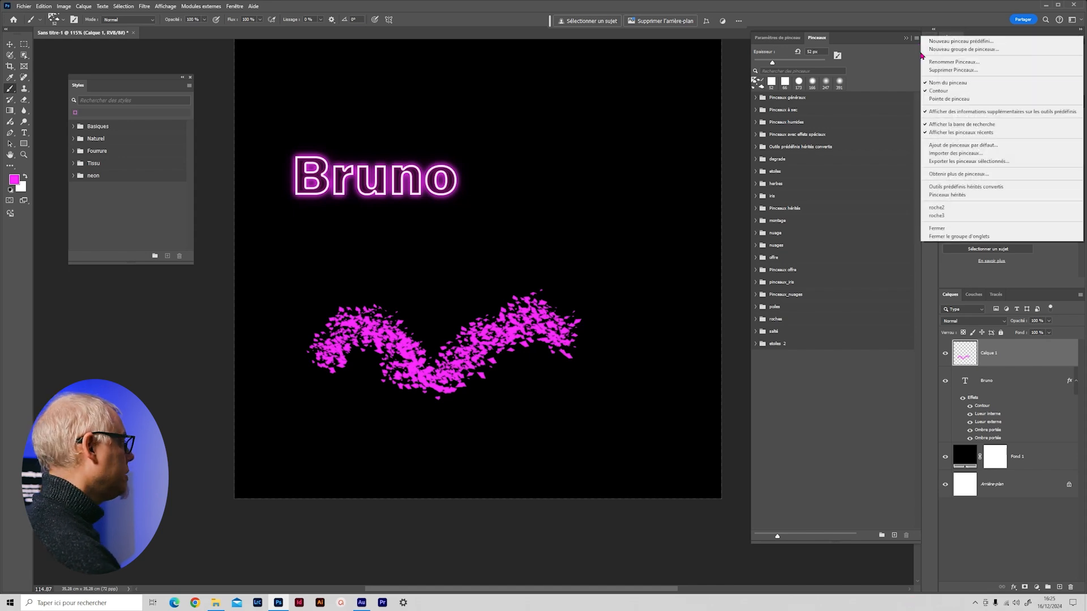
pyautogui.click(944, 152)
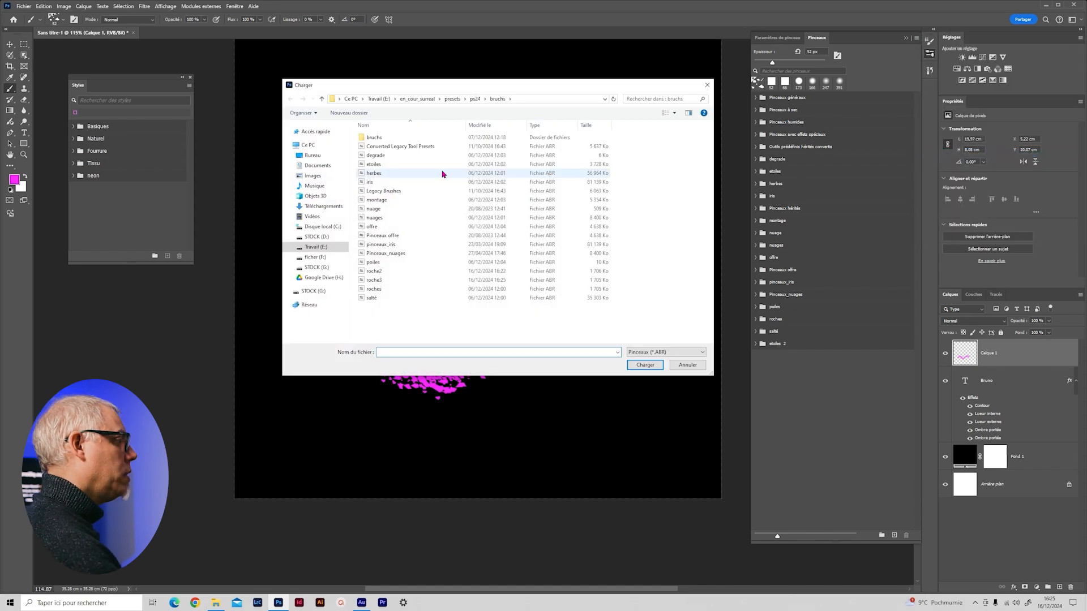
pyautogui.doubleClick(384, 280)
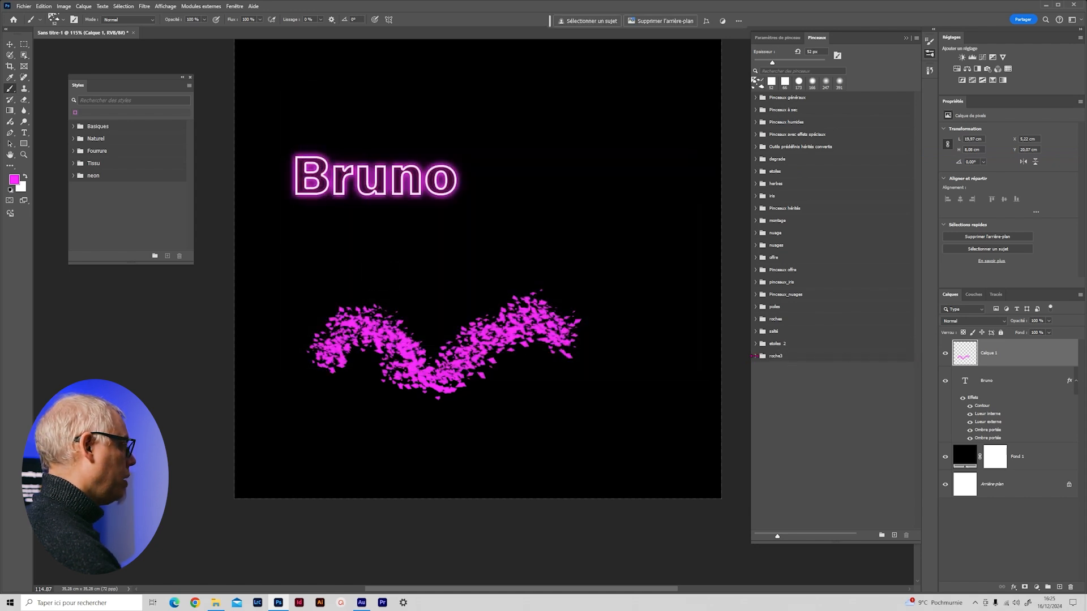
pyautogui.click(756, 356)
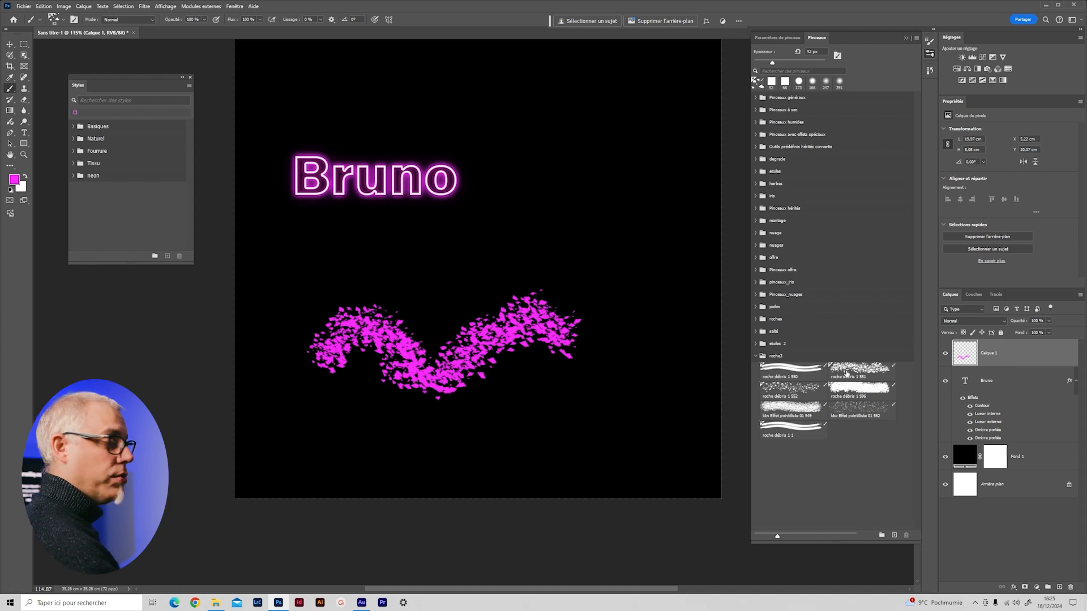
pyautogui.click(755, 357)
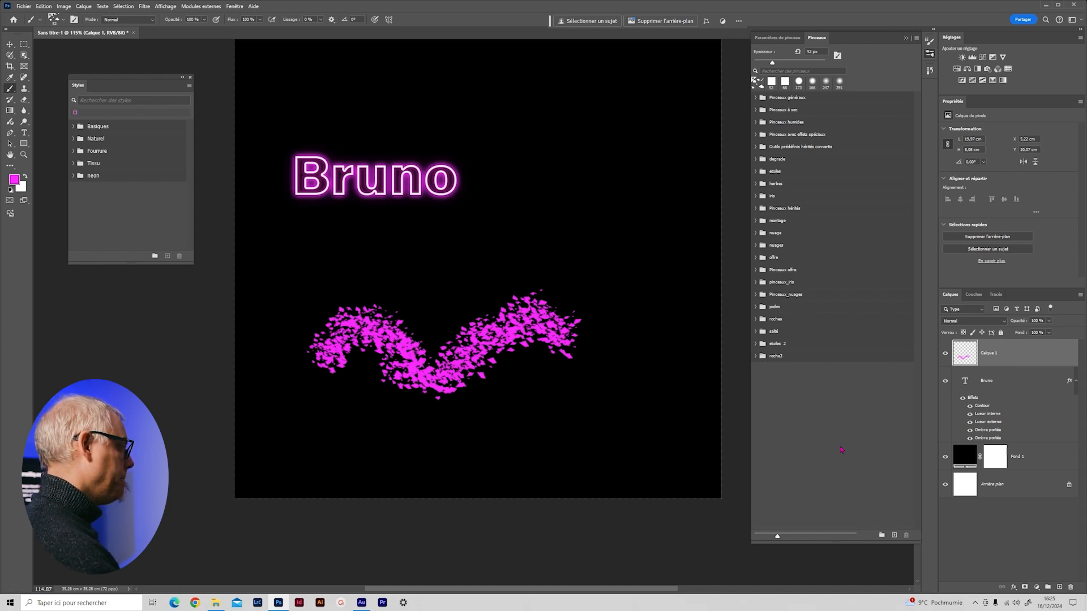
# Delete the imported roche3 brush group and collapse the Brushes panel
pyautogui.moveTo(806, 359); pyautogui.dragTo(906, 535)
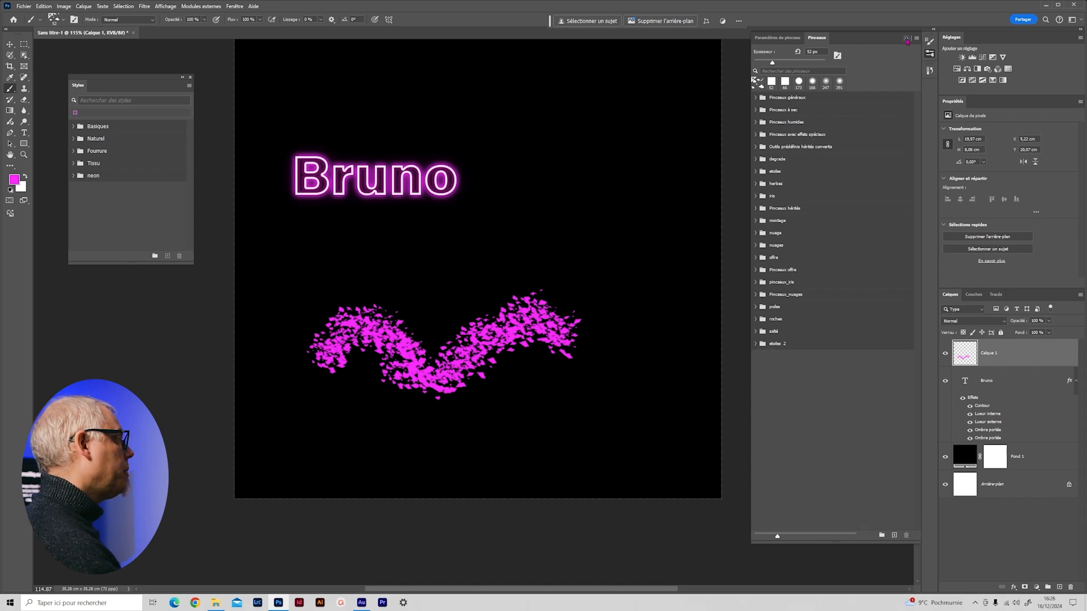
pyautogui.click(907, 39)
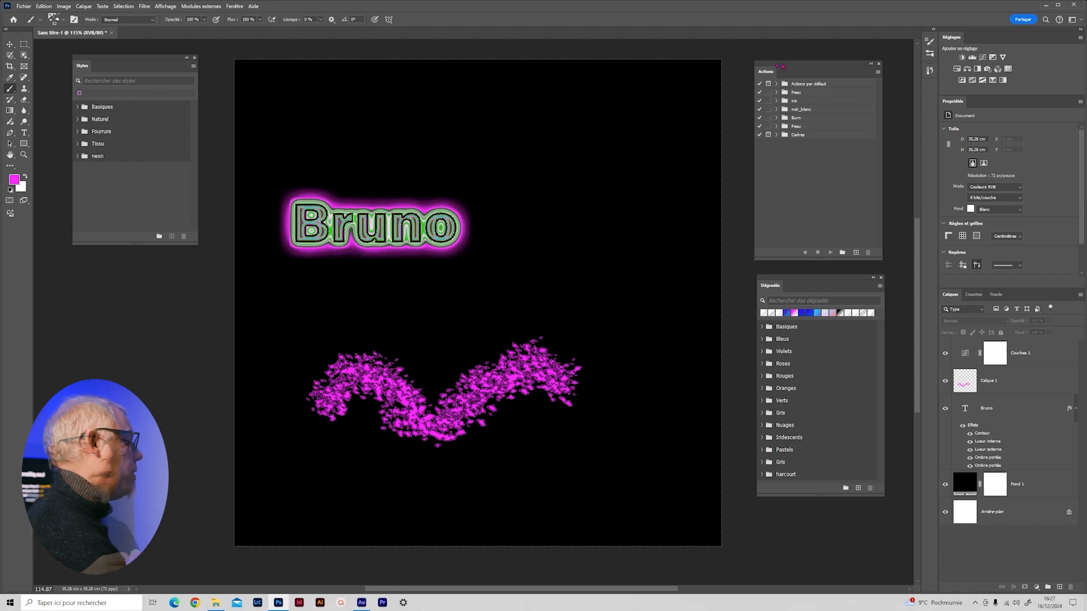
# Load the Production action set from en_cour_surreal > presets > ps24 > Actions into the Actions panel
pyautogui.moveTo(775, 69); pyautogui.dragTo(767, 70)
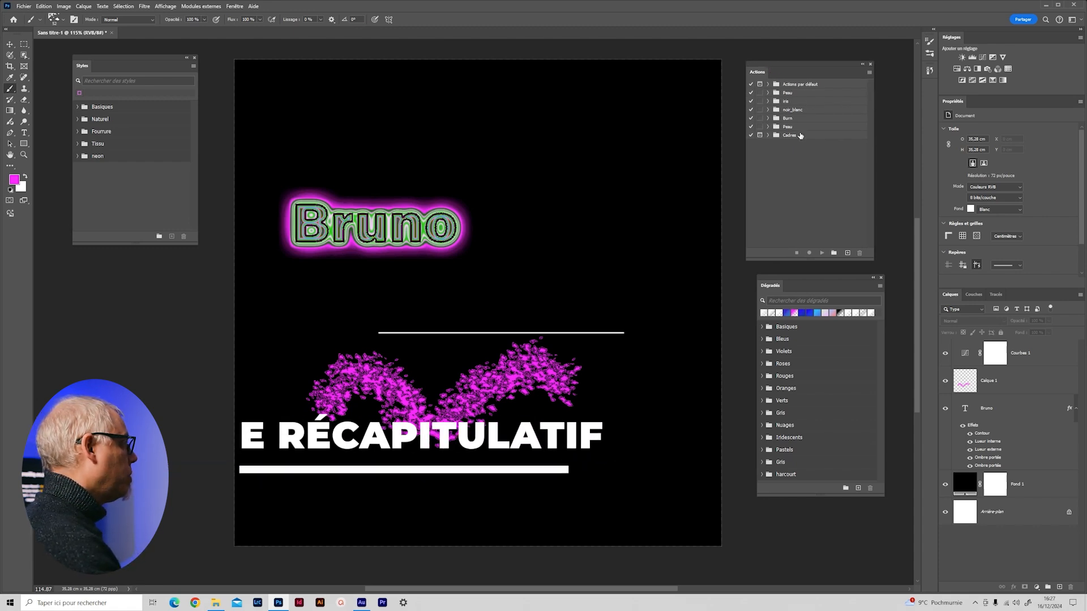
pyautogui.click(870, 73)
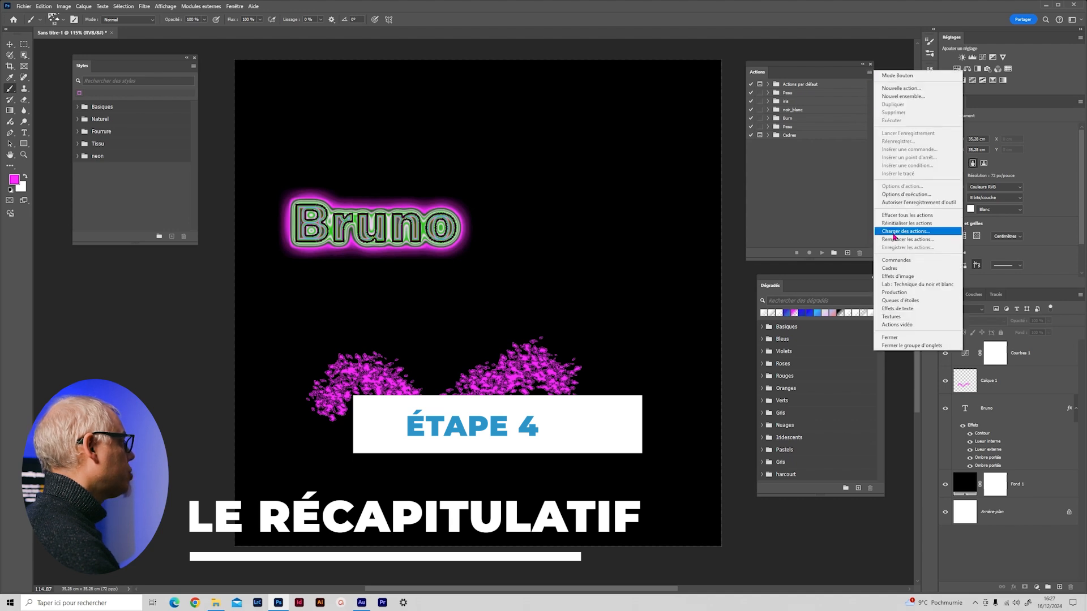
pyautogui.click(905, 231)
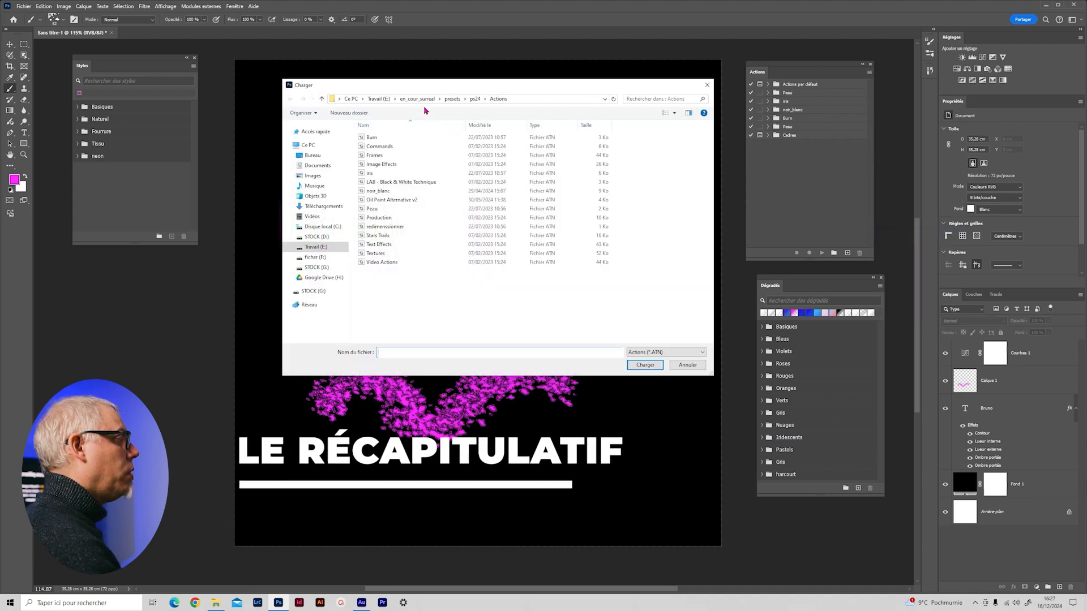
pyautogui.click(452, 99)
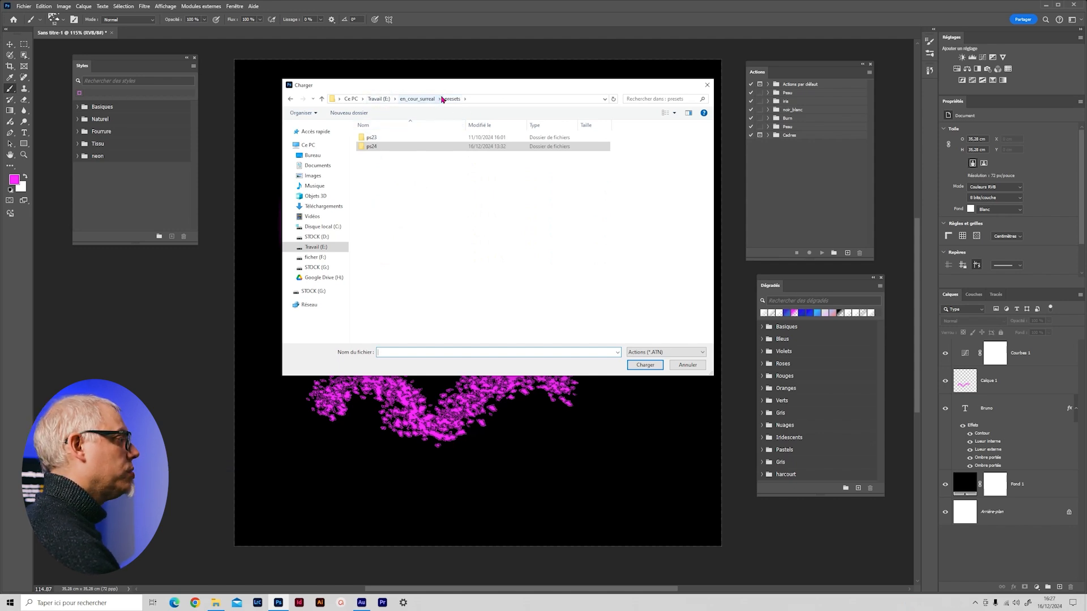
pyautogui.doubleClick(380, 149)
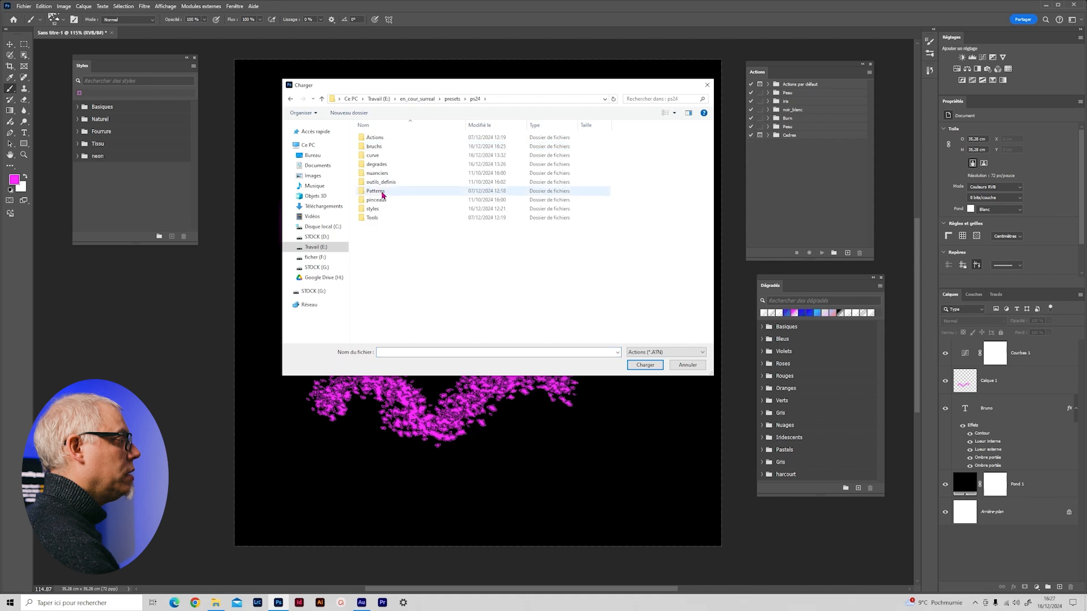
pyautogui.doubleClick(374, 138)
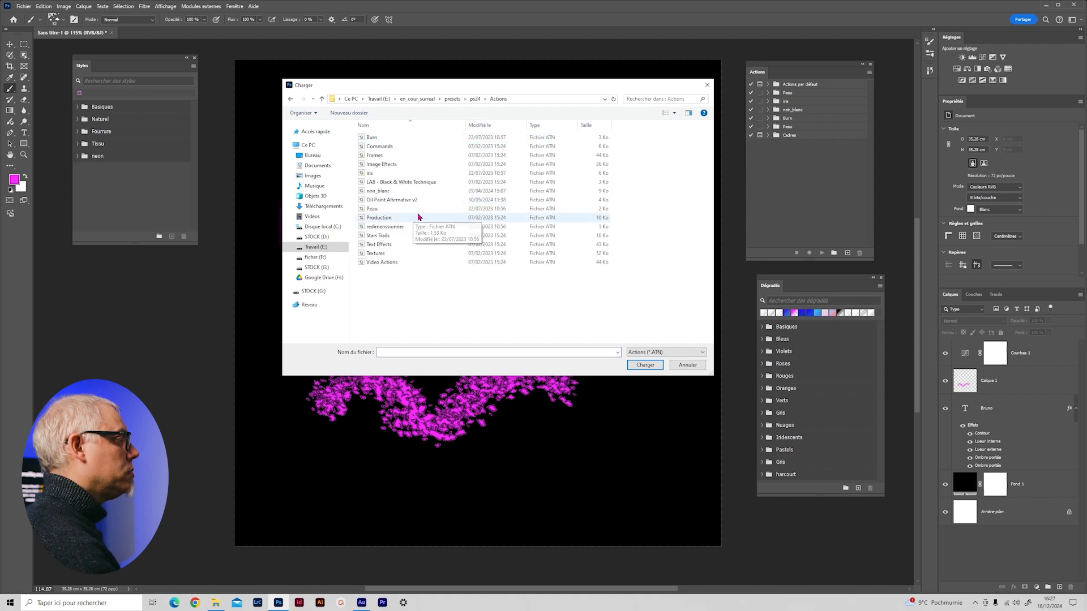
pyautogui.doubleClick(378, 222)
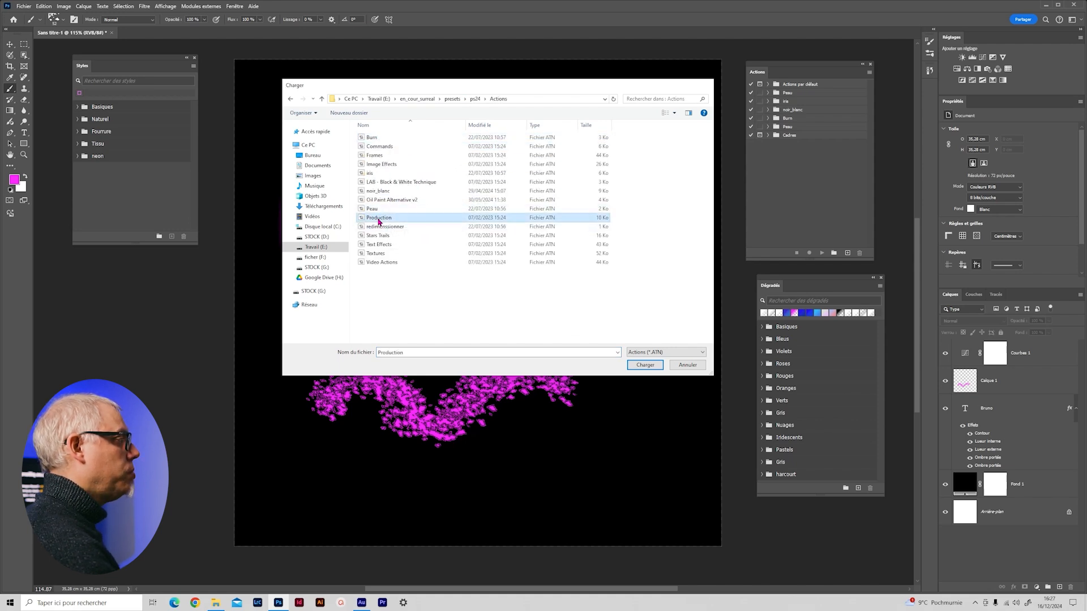
pyautogui.click(768, 145)
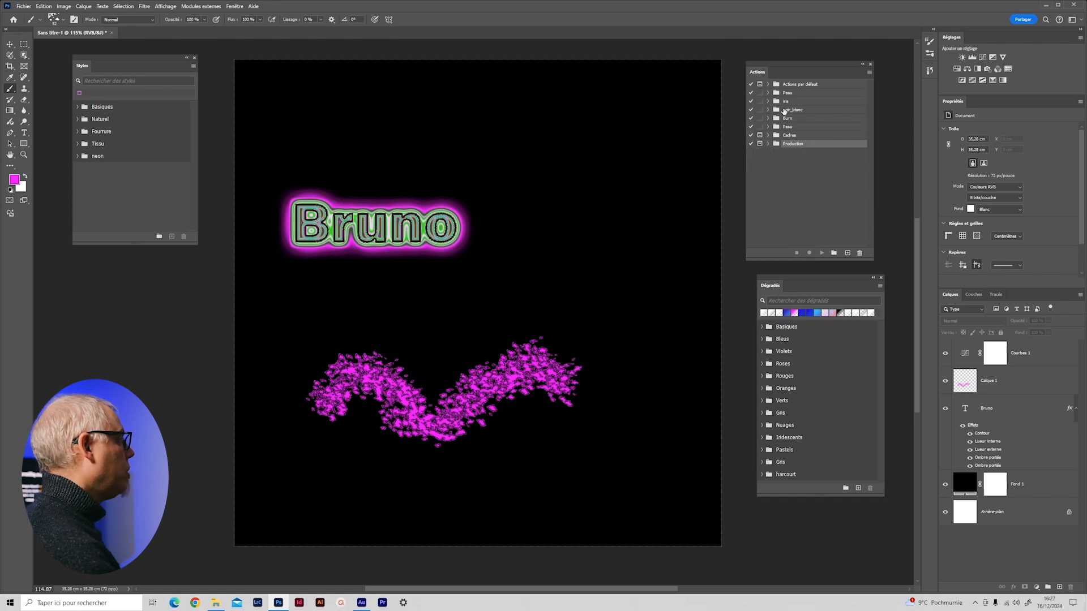
# Select the noir_blanc action set, expand it to check the action inside, and collapse it again
pyautogui.click(774, 112)
pyautogui.click(769, 110)
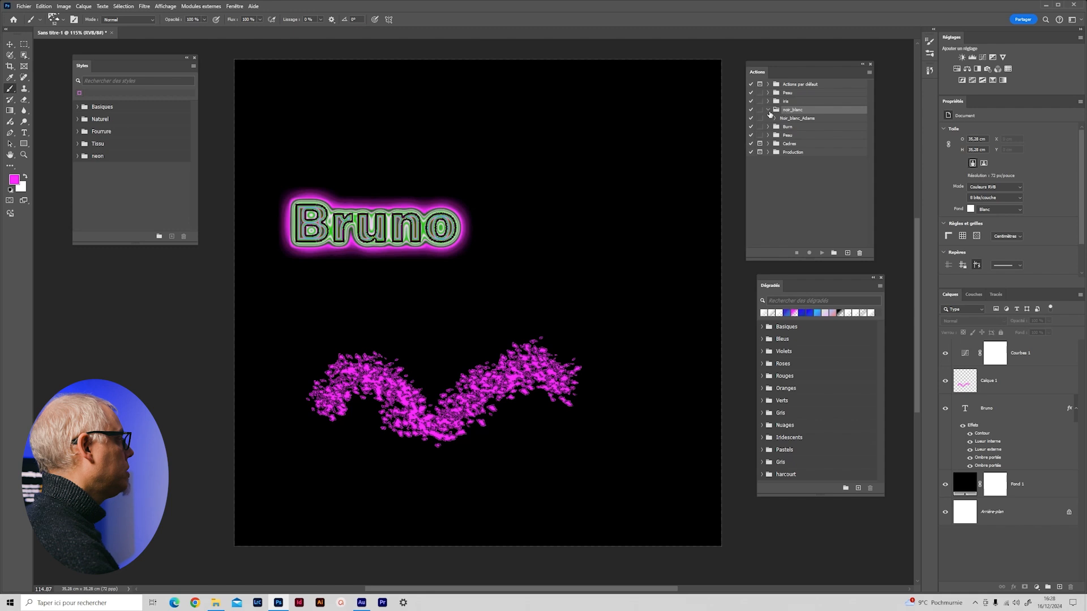
pyautogui.click(770, 110)
# Save the selected noir_blanc action set as noir_blanc2 in the presets > ps24 > Actions folder
pyautogui.click(870, 73)
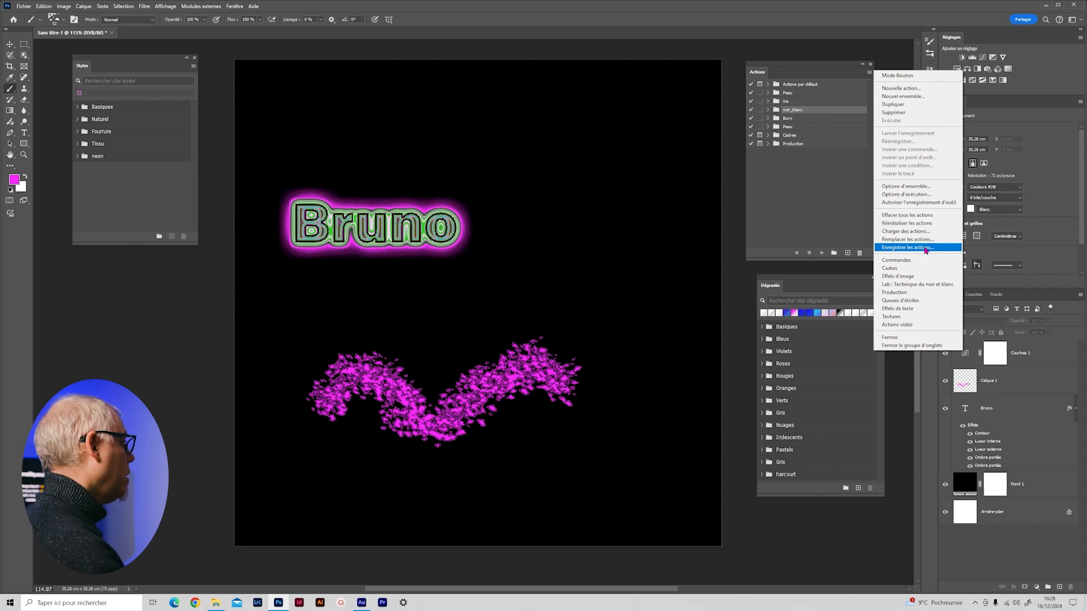
pyautogui.click(927, 249)
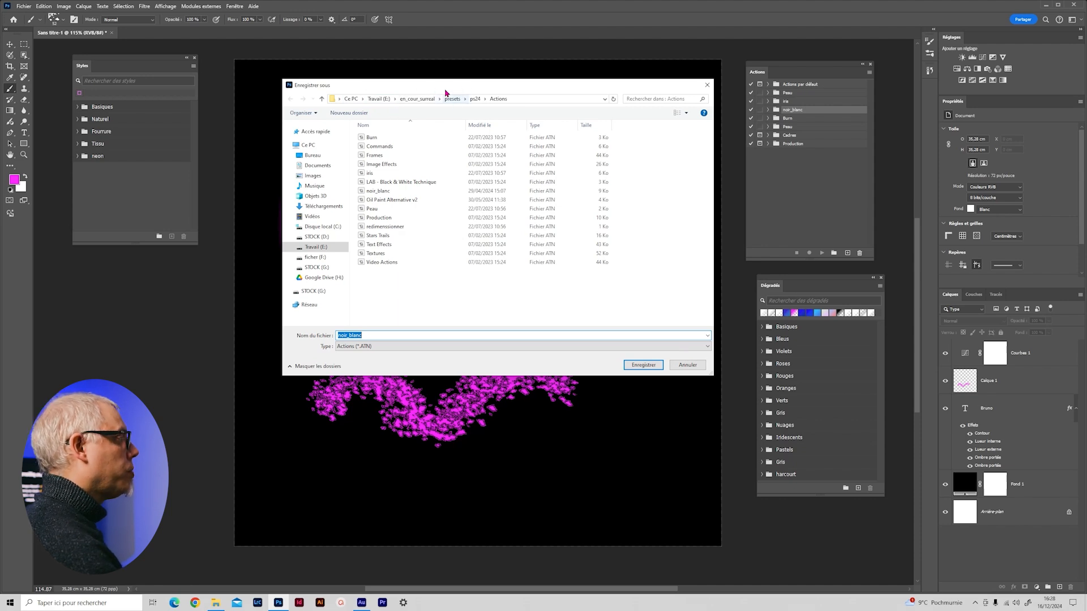
pyautogui.click(404, 305)
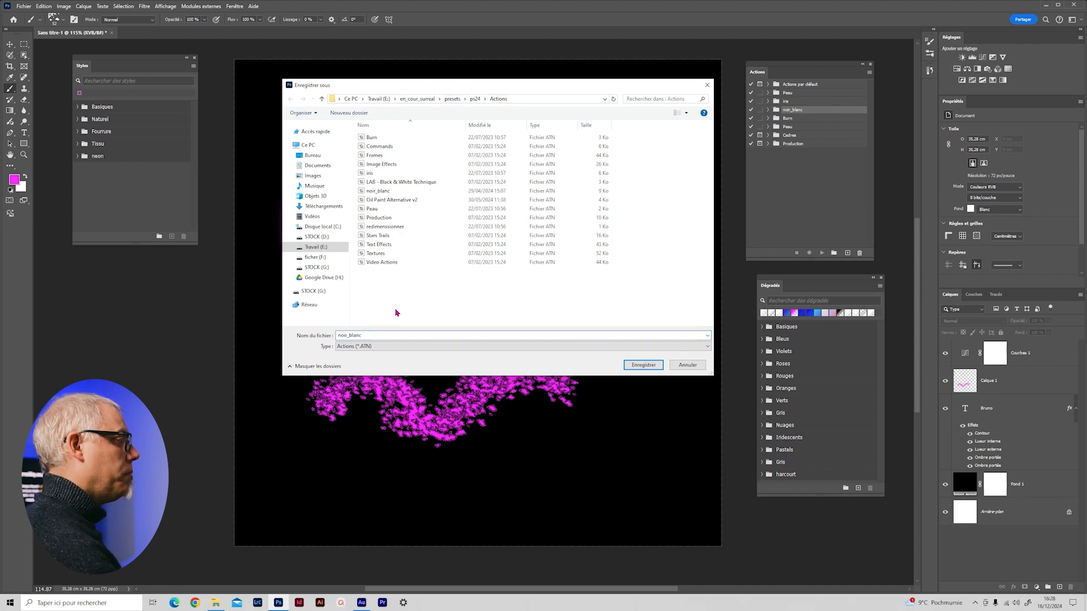
pyautogui.click(338, 349)
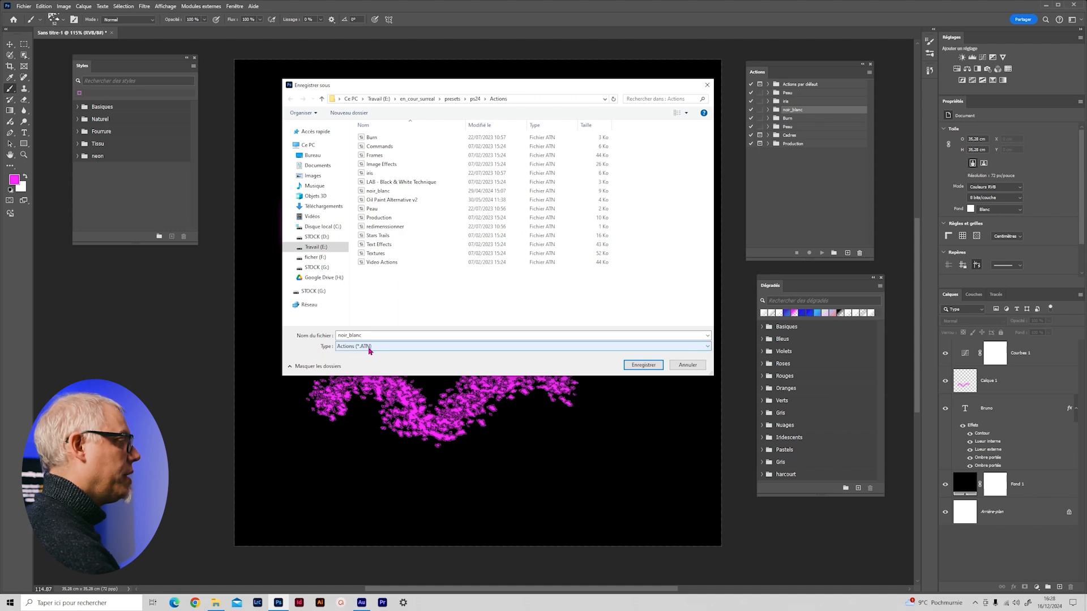
pyautogui.doubleClick(366, 336)
pyautogui.click(365, 335)
pyautogui.write('2')
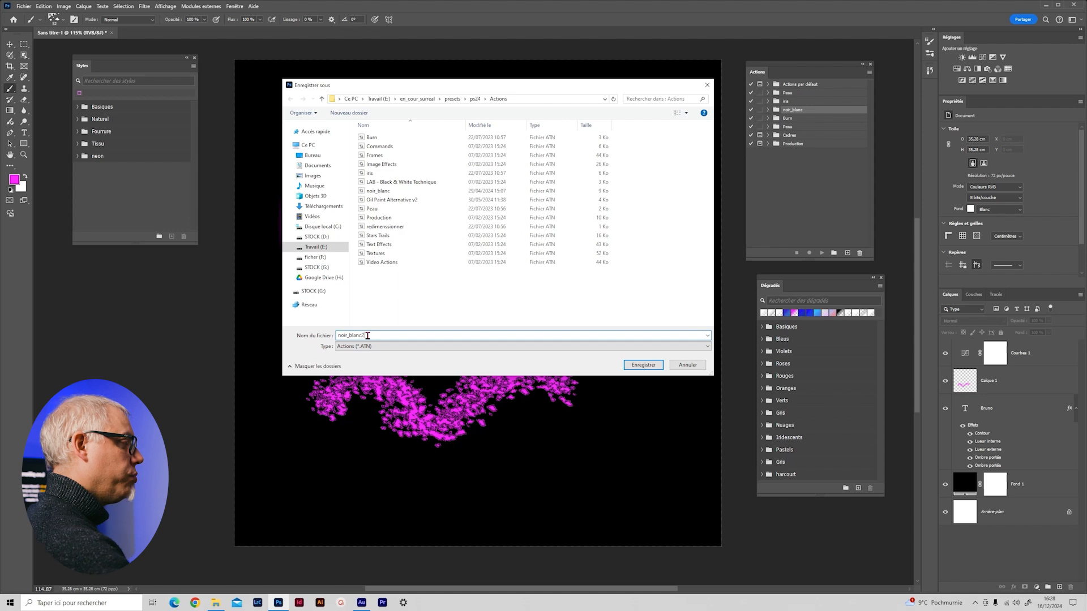
pyautogui.click(643, 367)
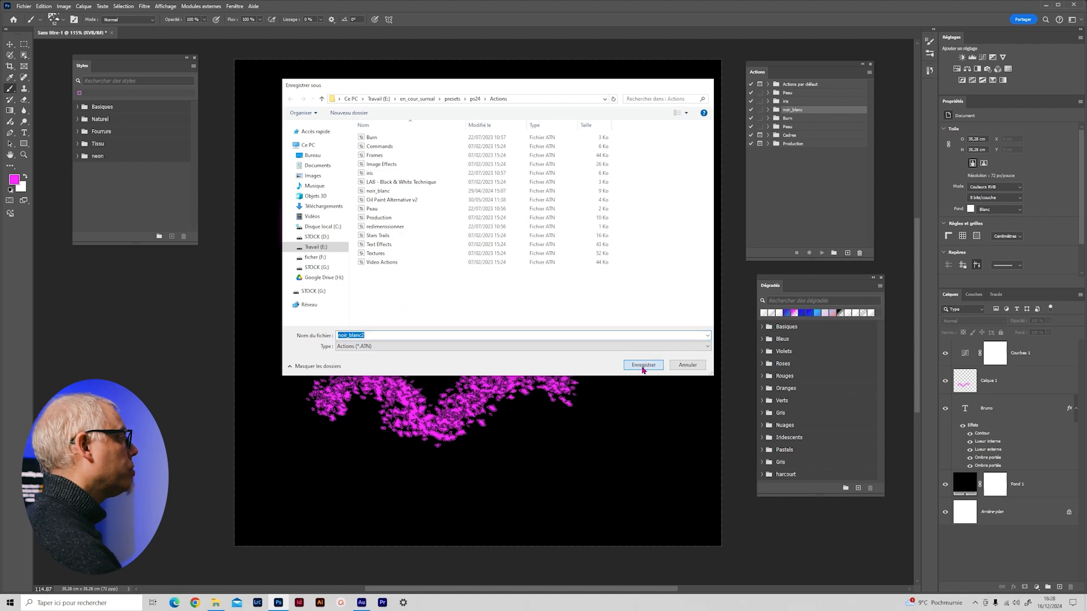
# Switch to File Explorer, check the Actions folder for the noir_blanc2 file, and close the folder window
pyautogui.click(216, 603)
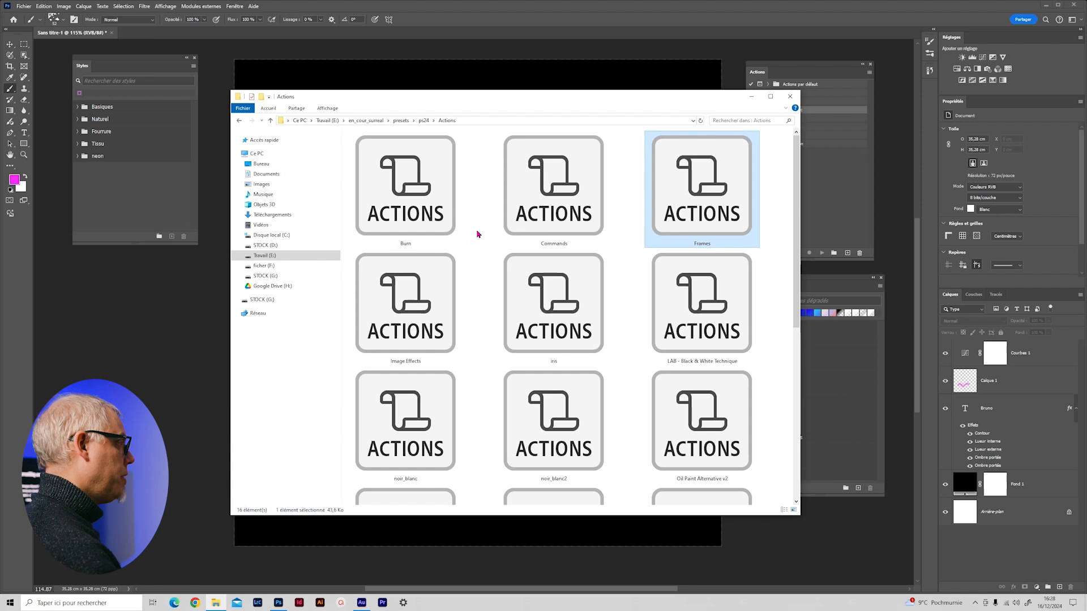
pyautogui.click(477, 233)
pyautogui.scroll(-5, 474, 235)
pyautogui.scroll(3, 486, 308)
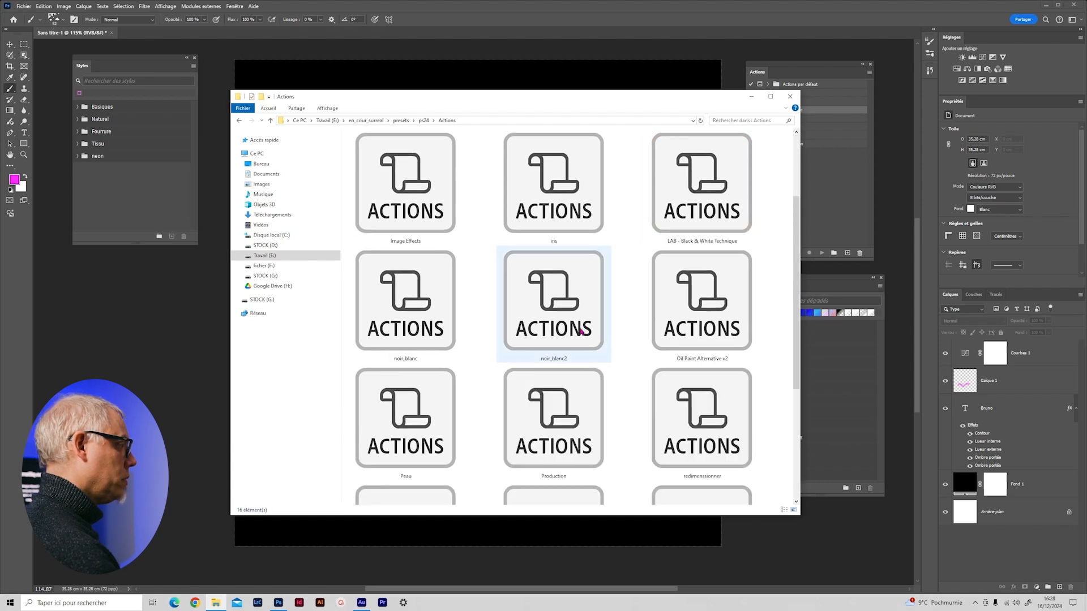
pyautogui.moveTo(514, 275); pyautogui.dragTo(426, 122)
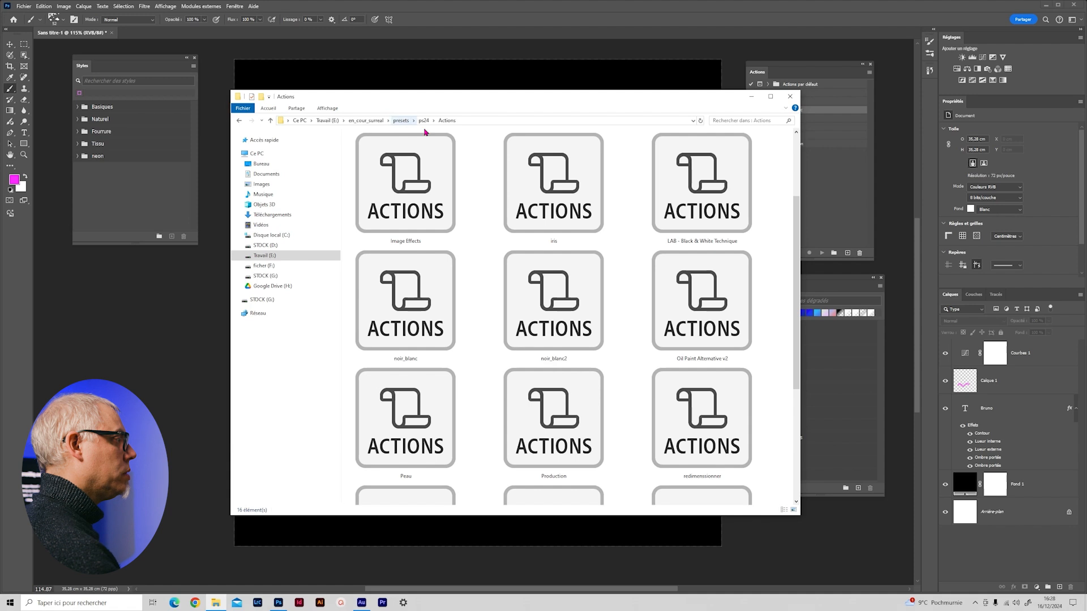
pyautogui.click(791, 97)
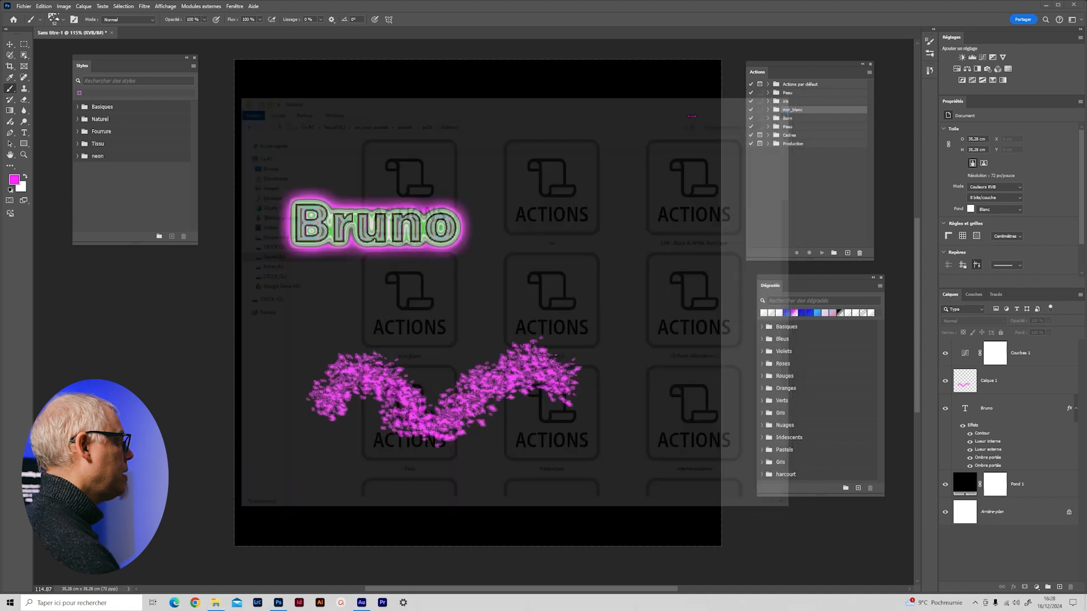
pyautogui.moveTo(756, 74); pyautogui.dragTo(757, 78)
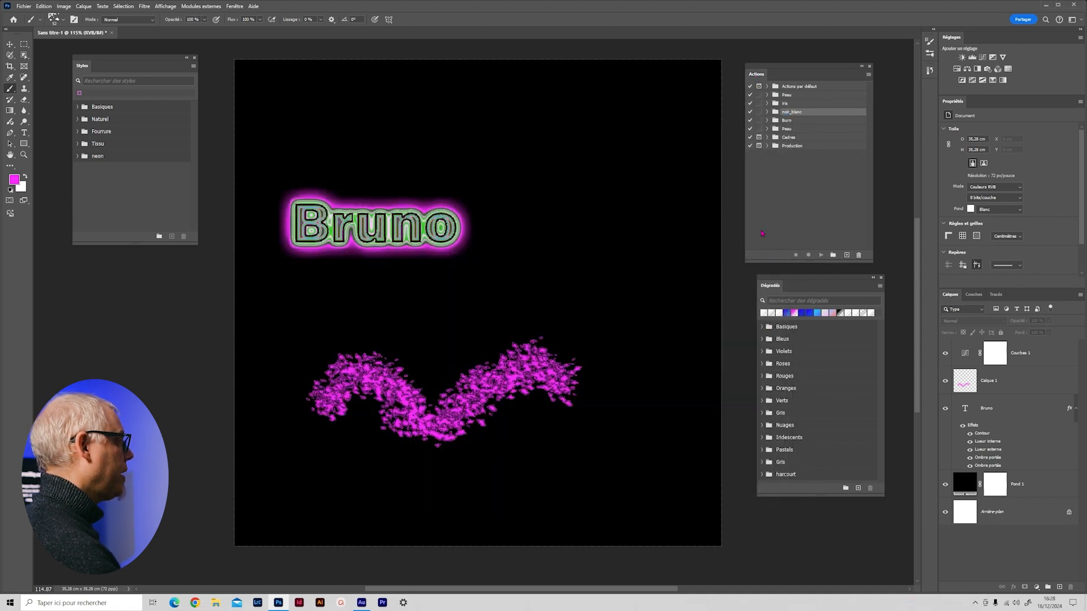